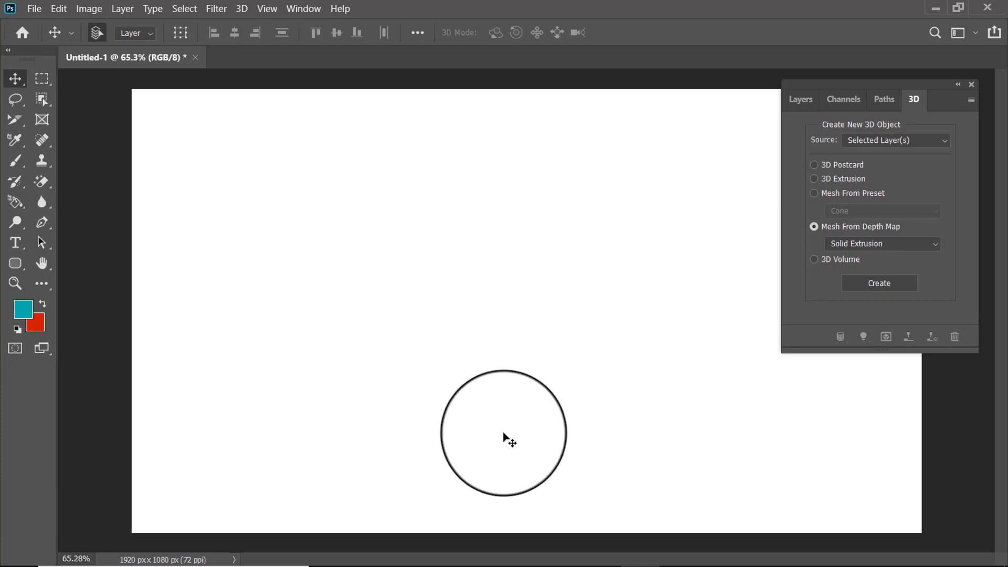
Activate the Gradient Tool and open the current green gradient in the Gradient Editor
left_click(21, 207)
left_click(78, 201)
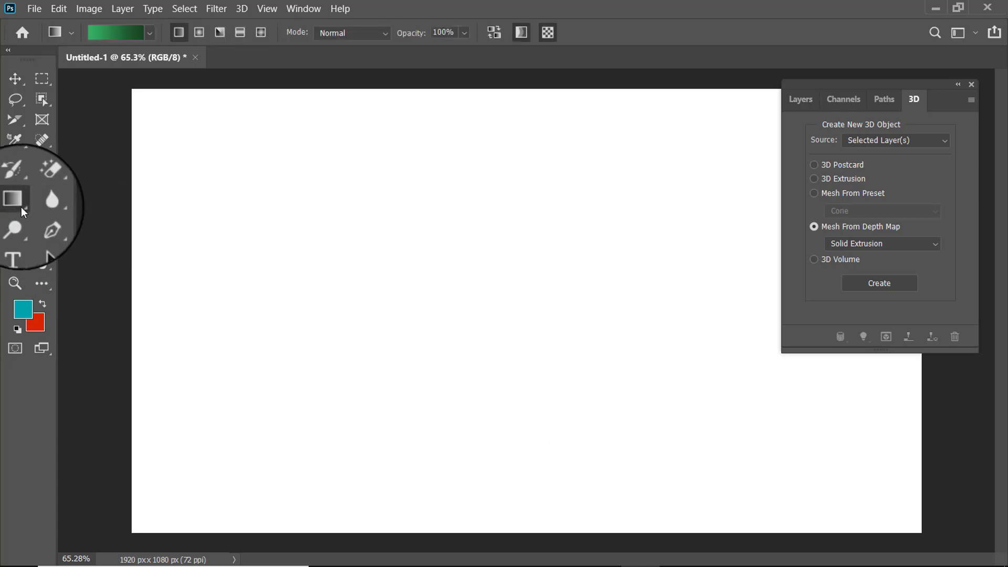
left_click(21, 204)
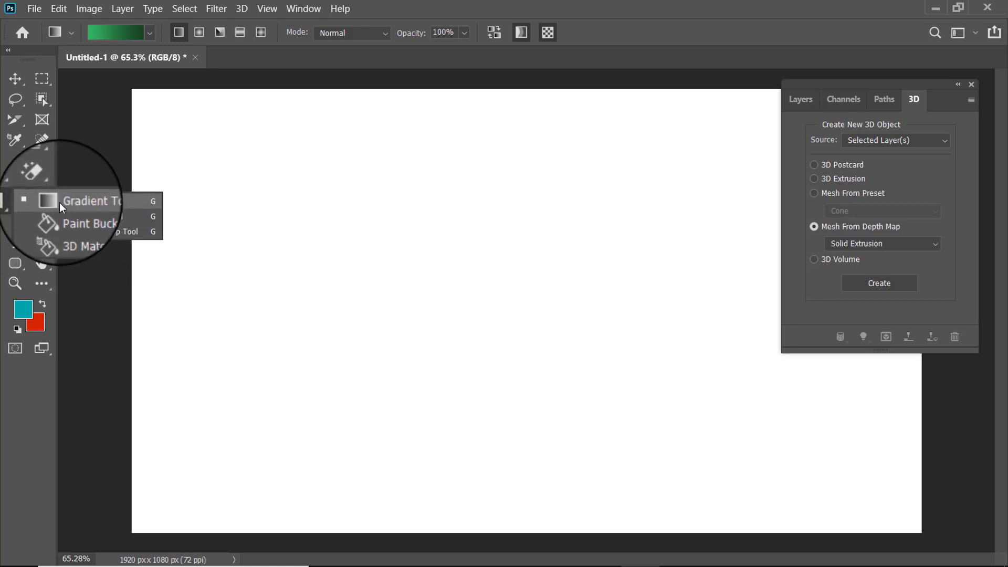
left_click(91, 202)
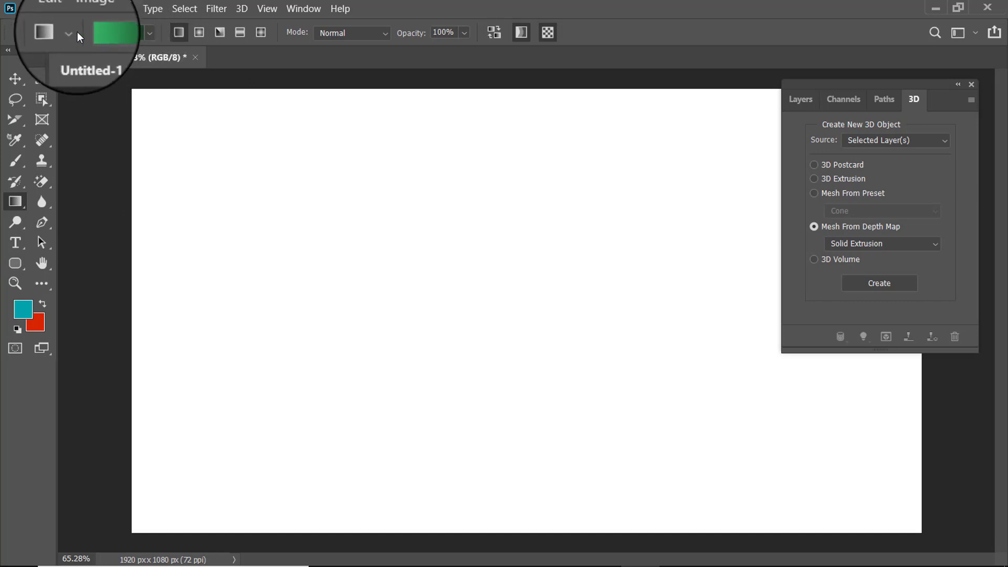
left_click(116, 31)
left_click_drag(415, 60, 354, 80)
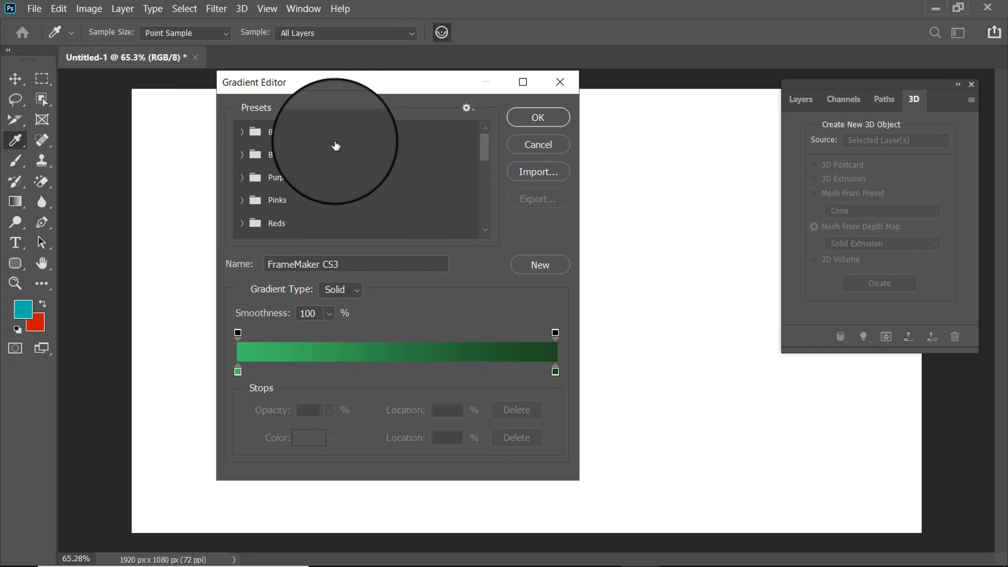
Look through the gradient preset folders, expanding and collapsing the Basics and Blues groups
scroll(320, 157, "down", 2)
scroll(319, 157, "down", 8)
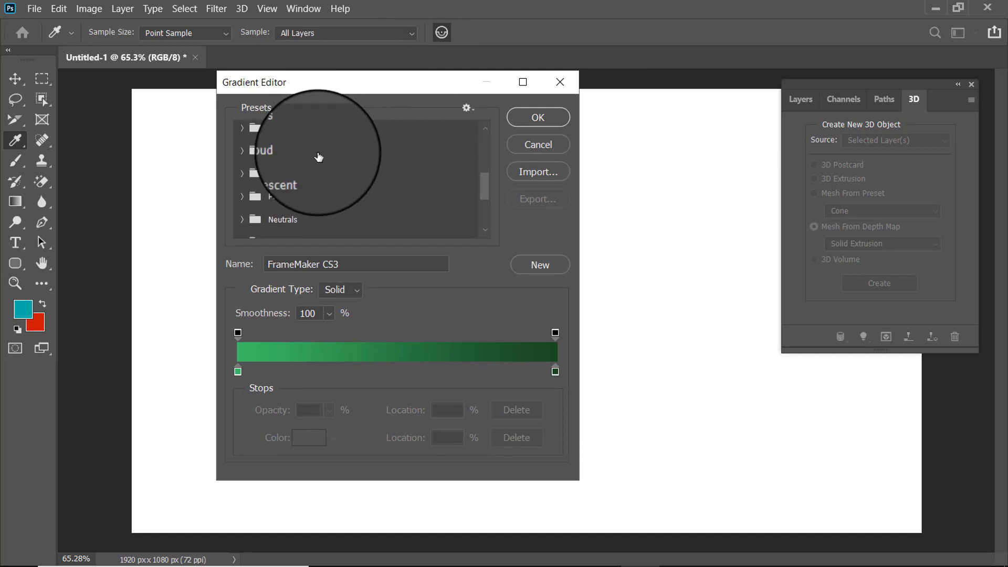
scroll(289, 198, "up", 8)
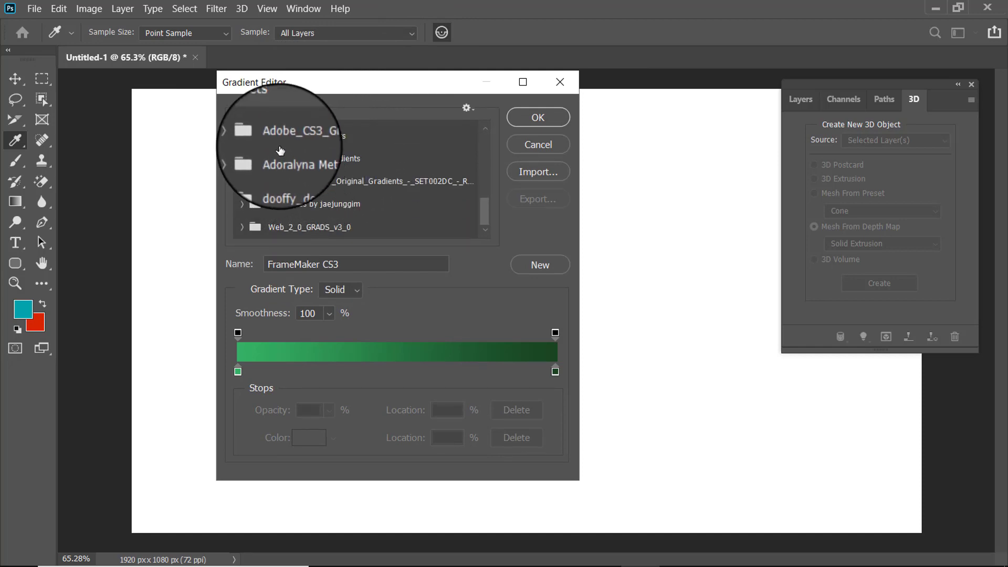
scroll(326, 172, "up", 6)
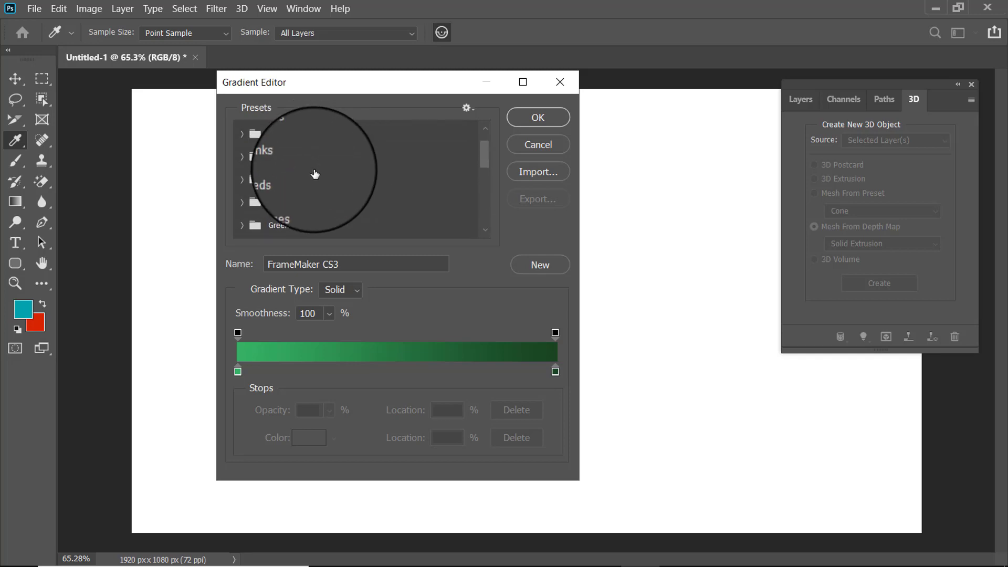
left_click(240, 130)
left_click(240, 129)
left_click(242, 154)
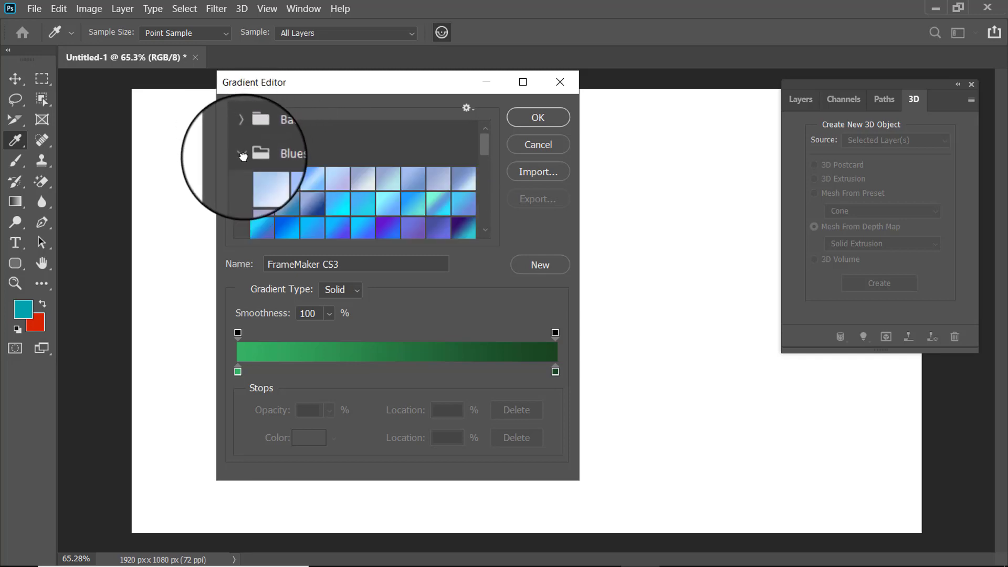
left_click(242, 154)
Preview the added preset folders, from Adobe_CS3_Gradients and Adoralyna Metal Gradients to the dooffy_design, Skin Tones and Web_2_0_GRADS_v3_0 sets, collapsing each one
scroll(258, 163, "down", 10)
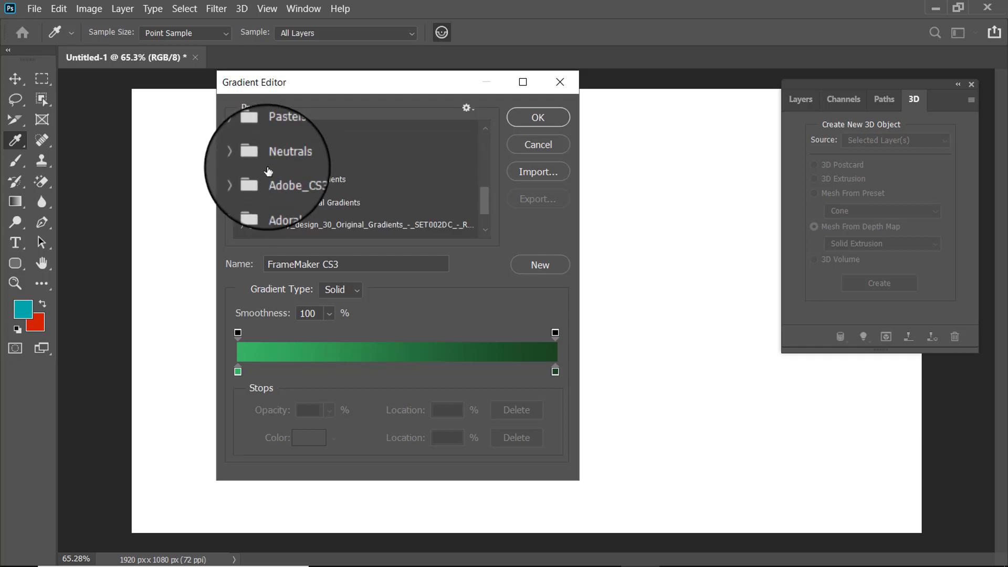
scroll(258, 163, "down", 3)
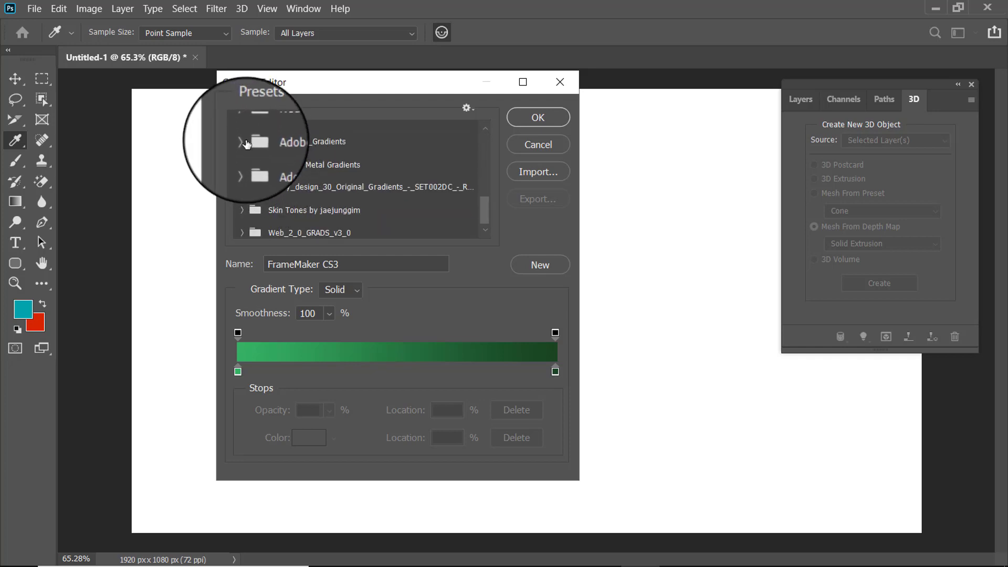
left_click(242, 141)
left_click(242, 142)
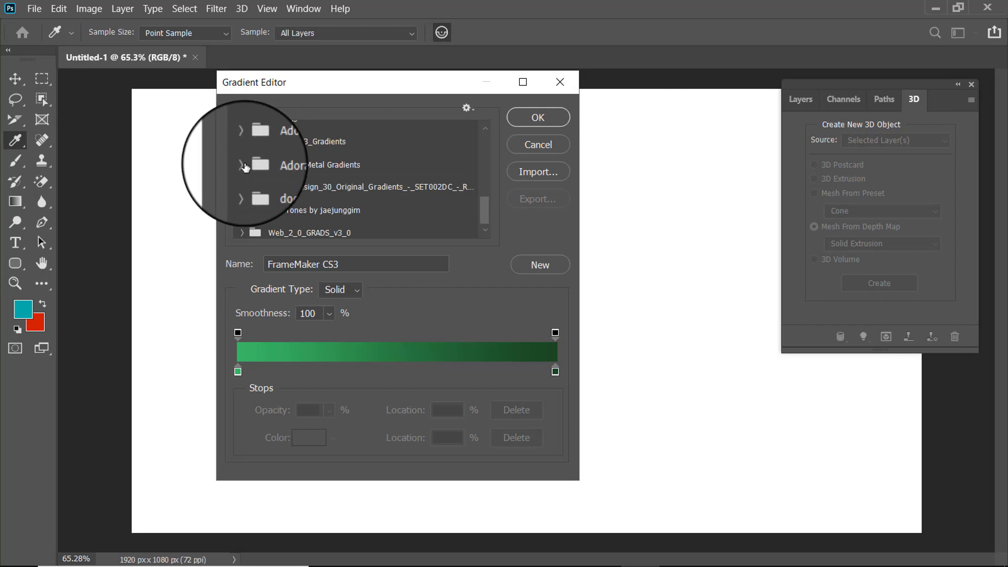
left_click(243, 164)
left_click(243, 164)
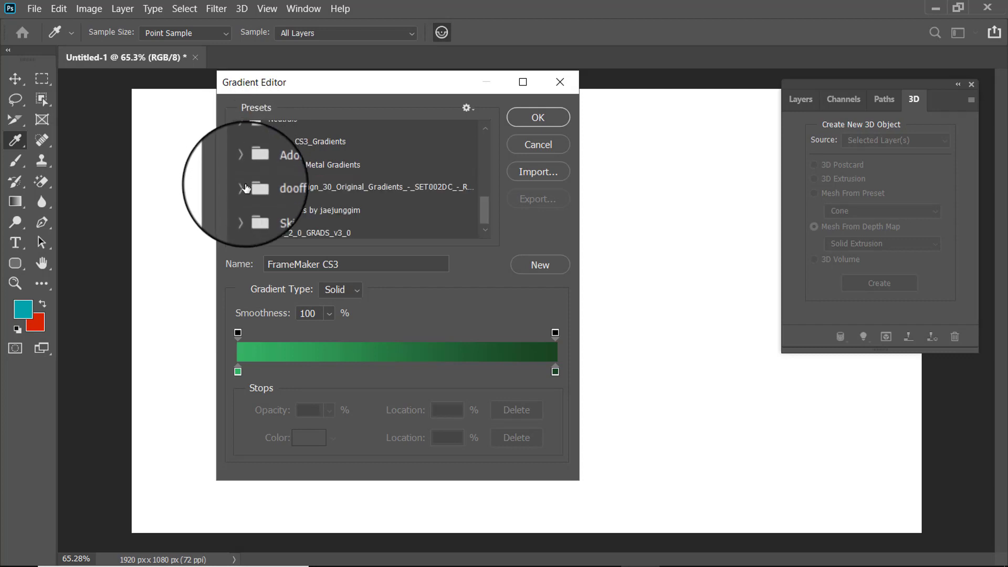
left_click(246, 171)
scroll(246, 186, "down", 2)
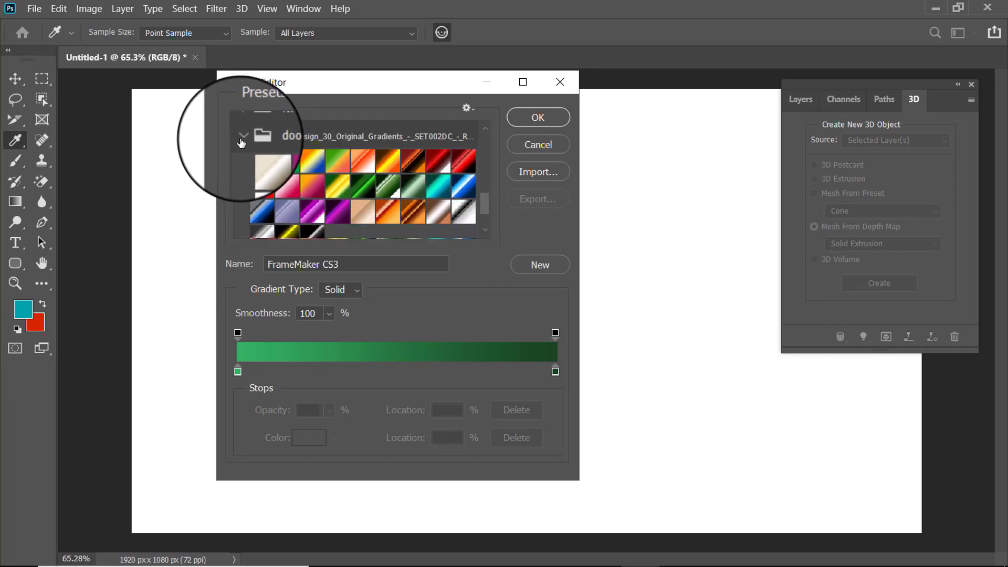
left_click(243, 139)
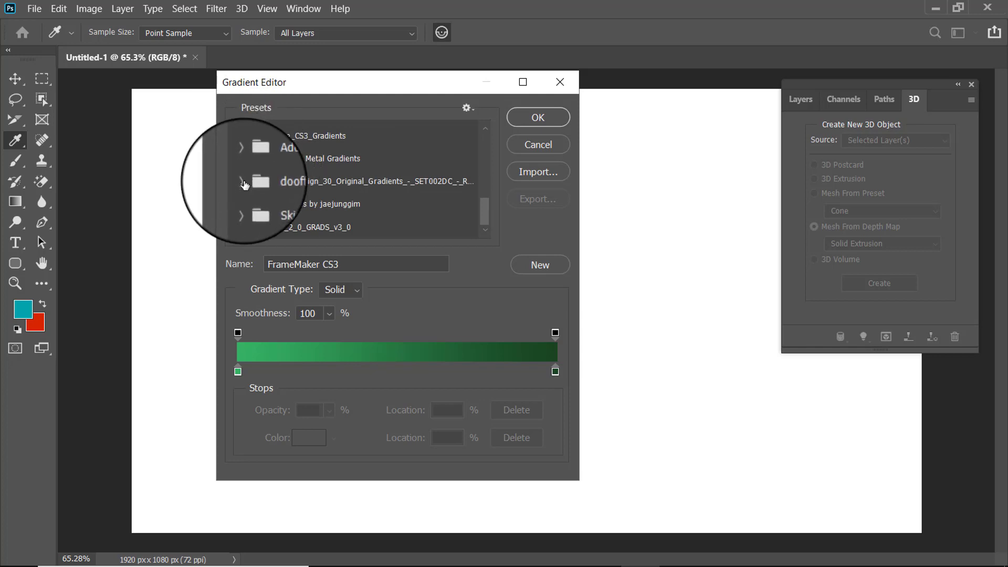
left_click(242, 204)
scroll(251, 189, "down", 2)
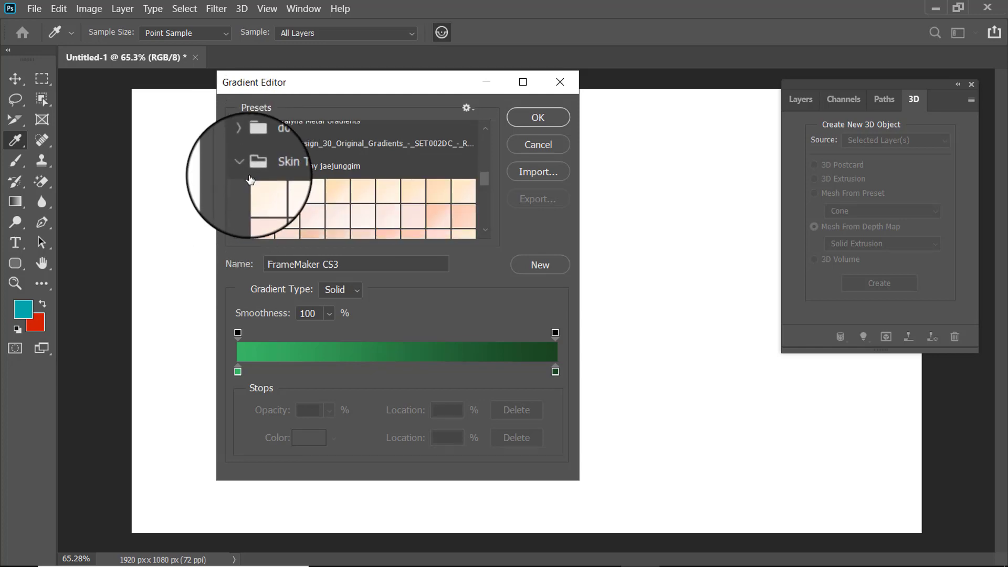
left_click(248, 165)
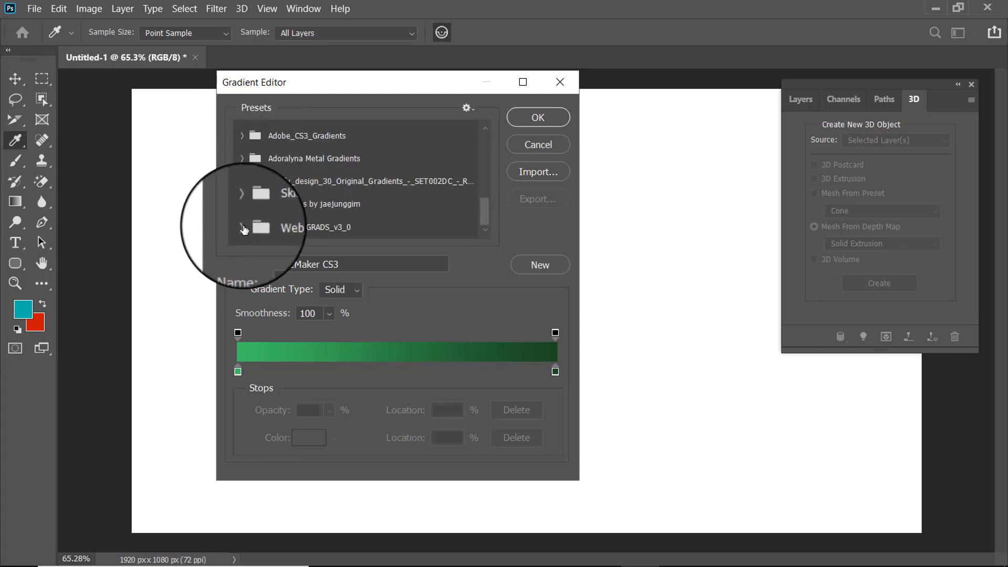
scroll(298, 198, "down", 7)
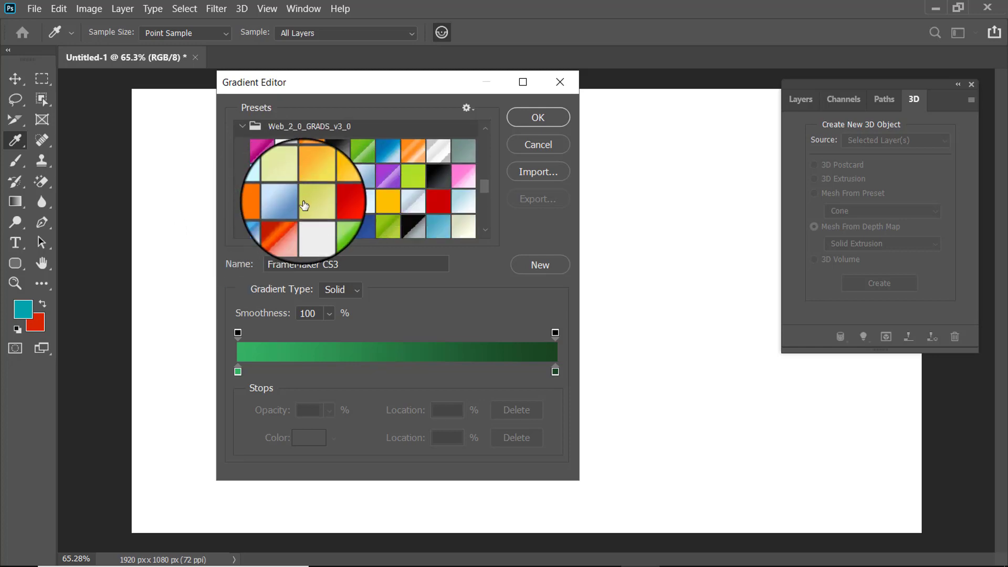
scroll(263, 184, "up", 7)
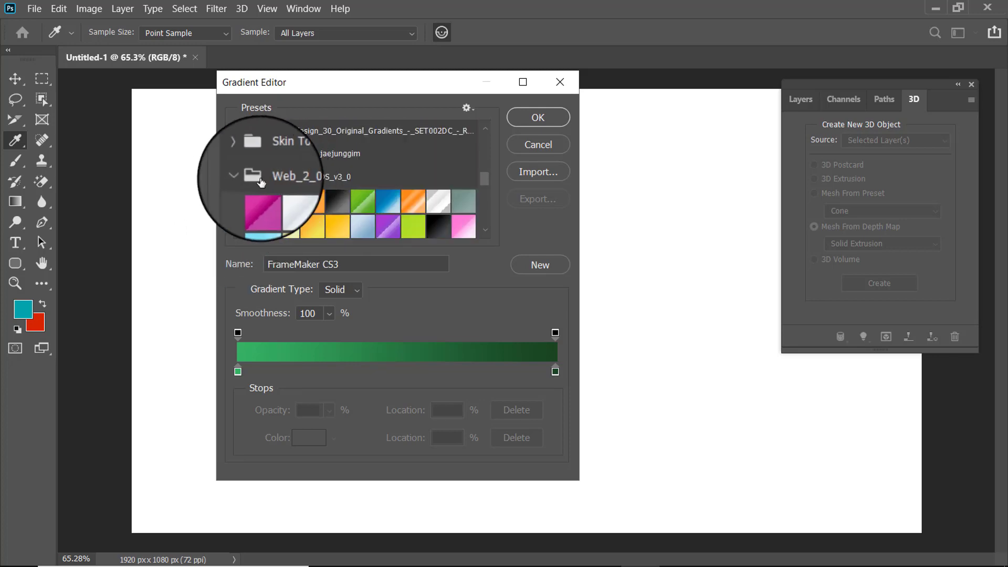
left_click(241, 176)
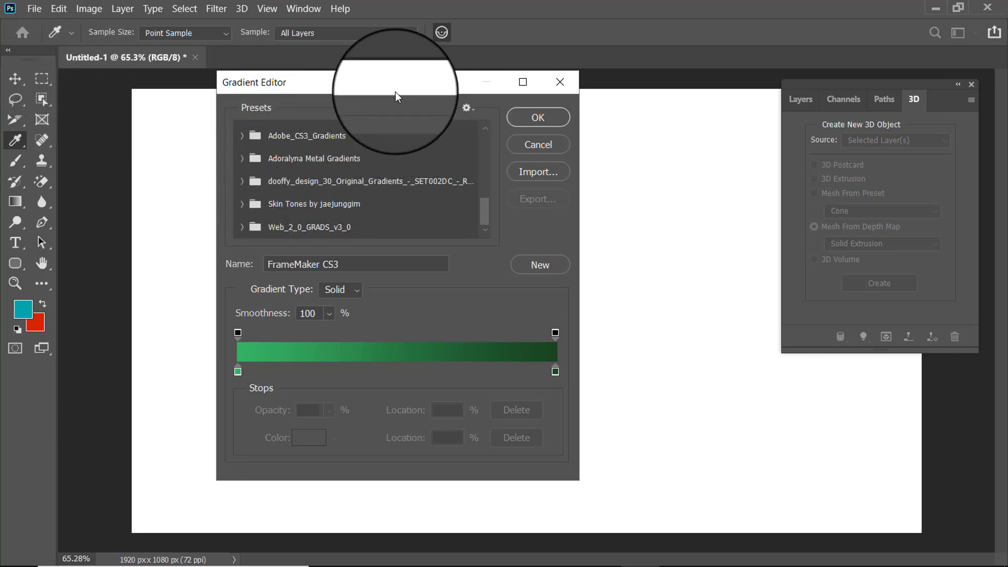
Inspect the settings of the gradient's starting color stop and starting opacity stop
left_click_drag(393, 84, 421, 84)
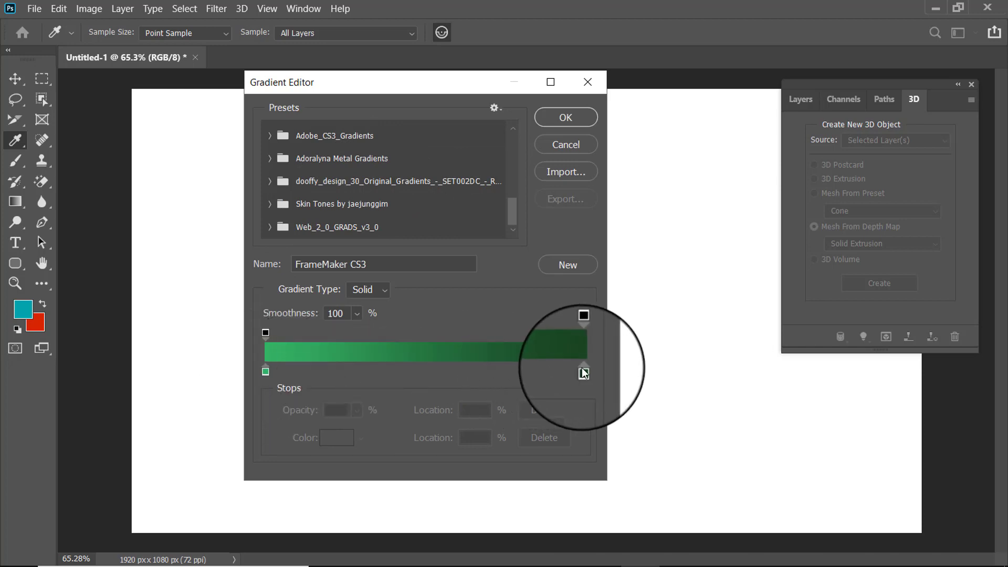
left_click(266, 373)
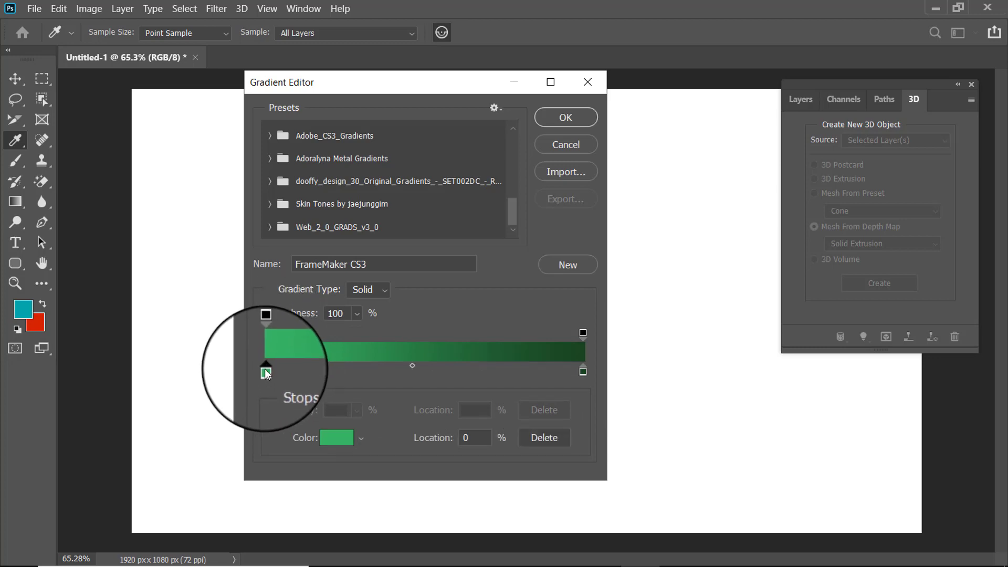
left_click(265, 372)
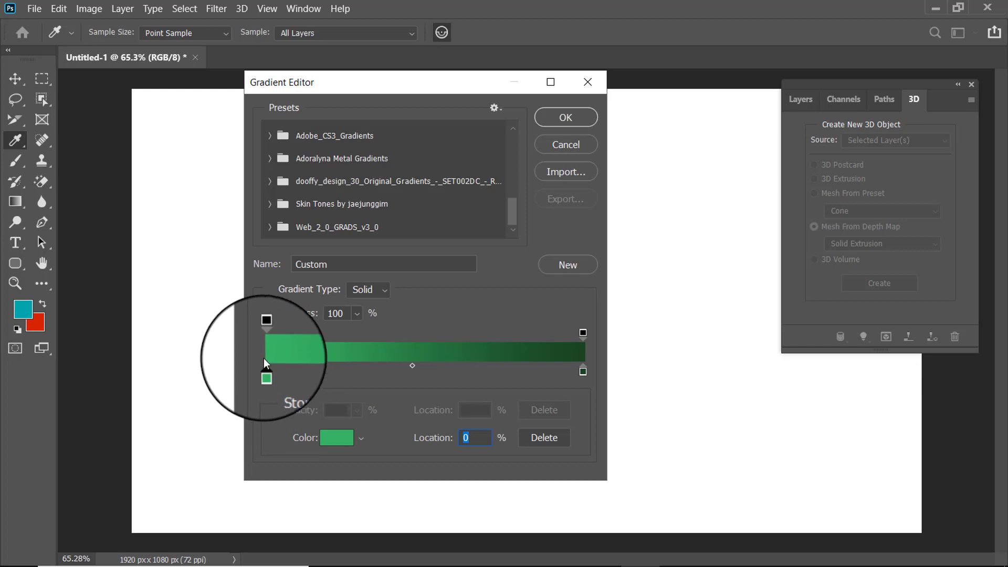
left_click(266, 333)
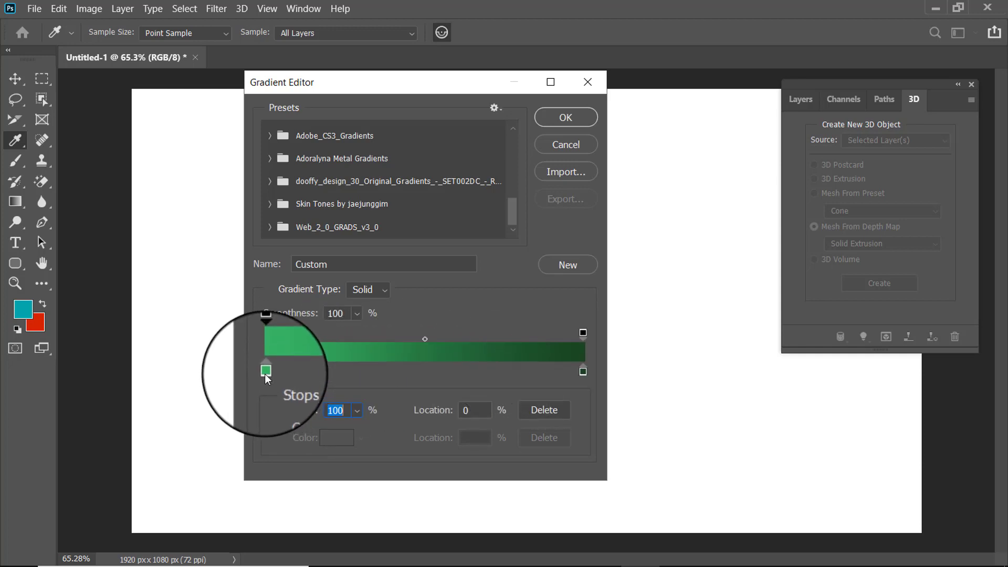
Add two green color stops at 33% and 71%, and shift both toward the gradient's start, the second one to 32%
double_click(369, 374)
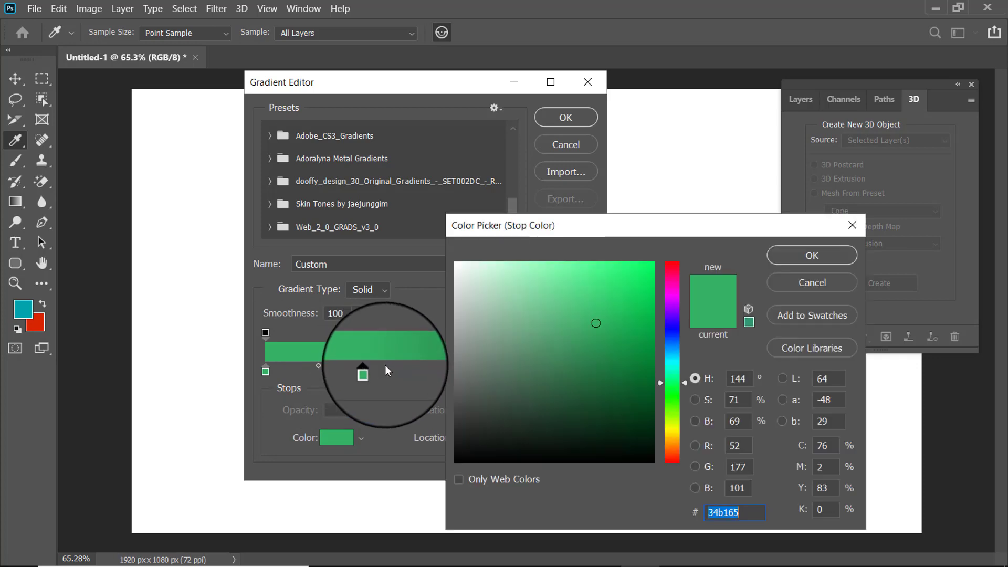
left_click(789, 259)
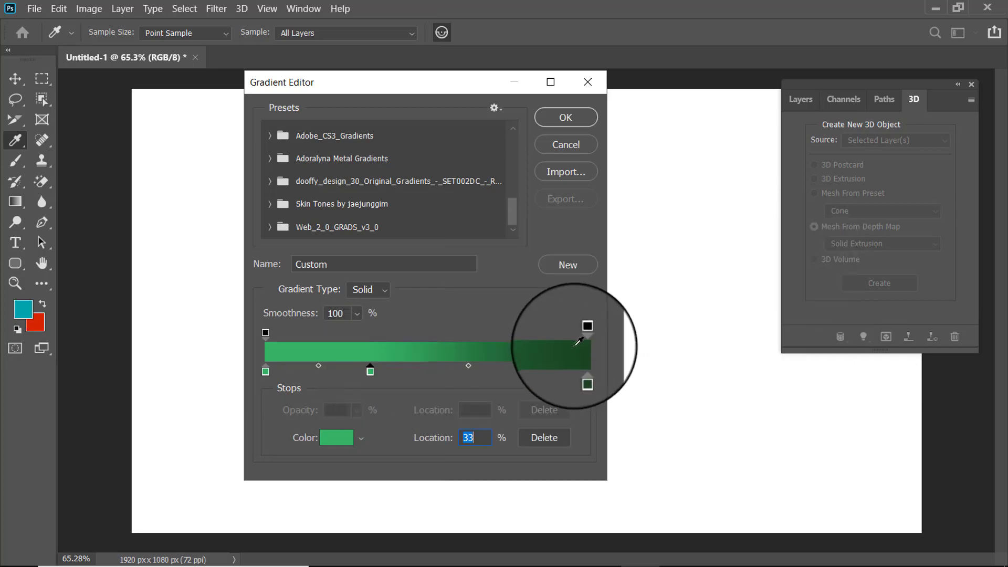
left_click(495, 367)
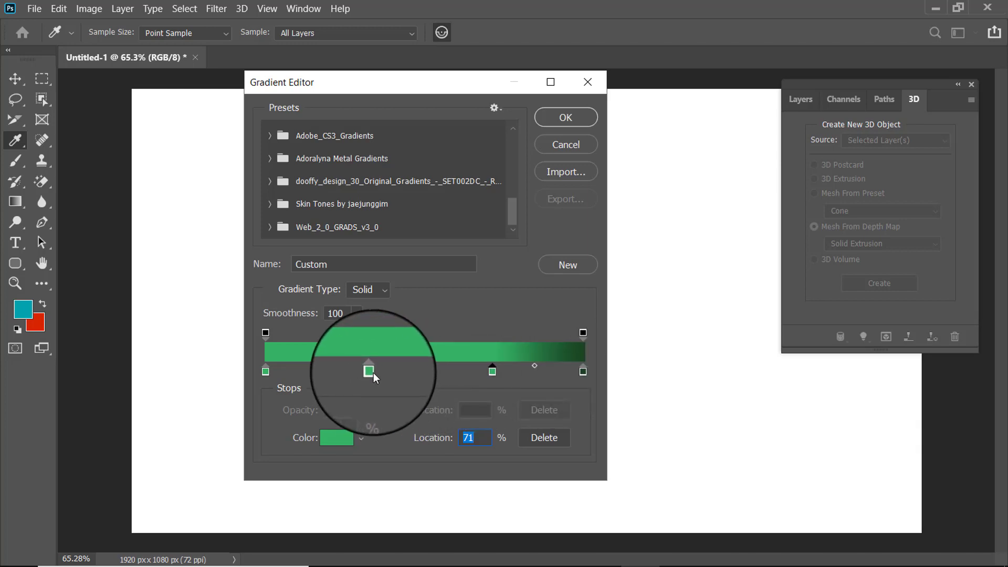
left_click_drag(373, 374, 310, 375)
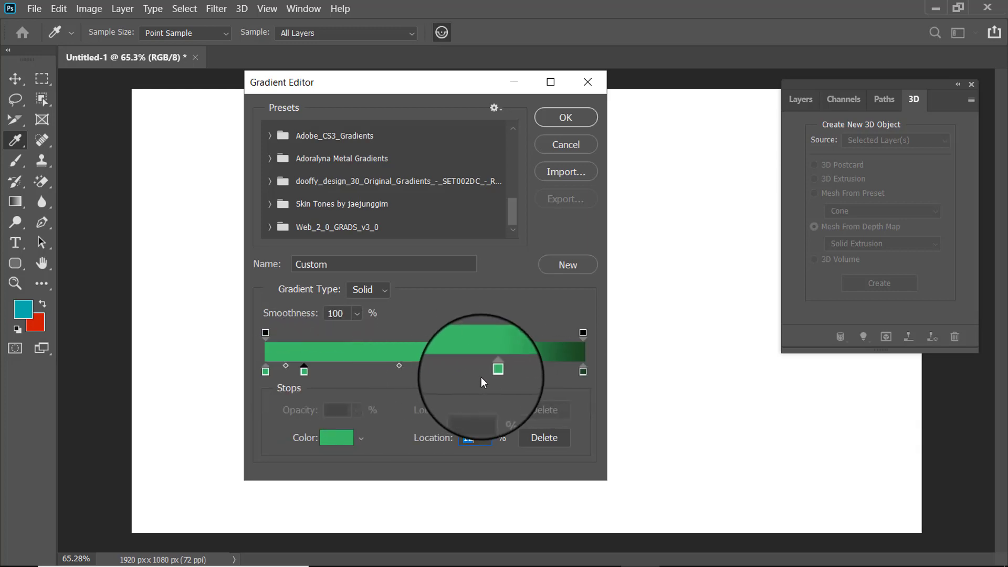
left_click_drag(498, 370, 369, 371)
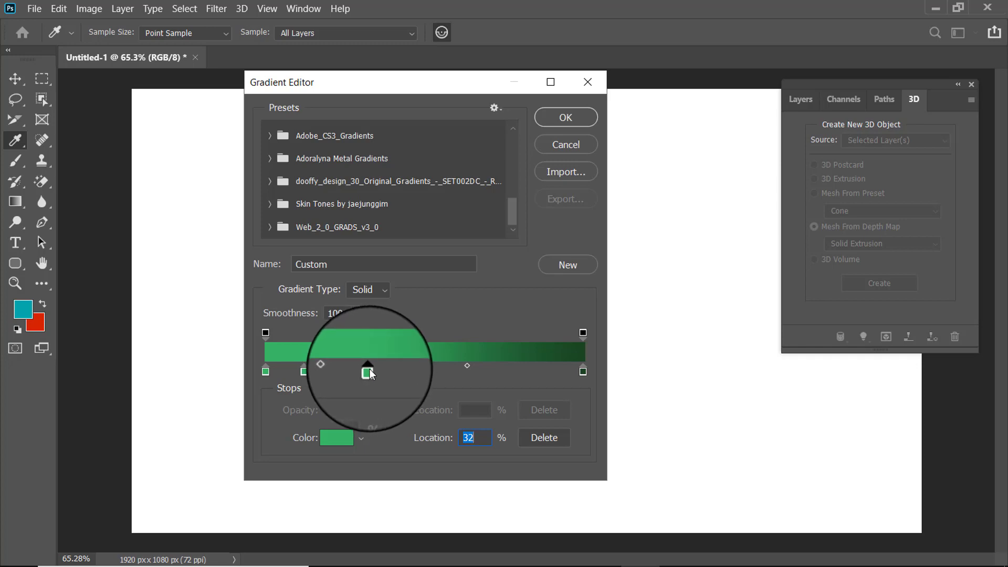
Remove both intermediate color stops from the gradient, keeping only the two end stops
left_click_drag(370, 371, 370, 398)
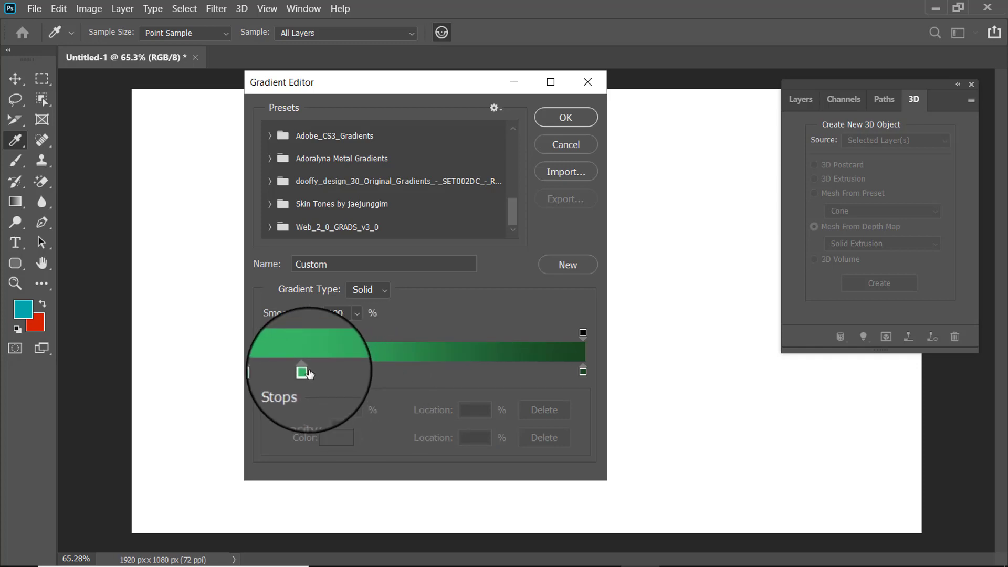
left_click_drag(307, 373, 307, 401)
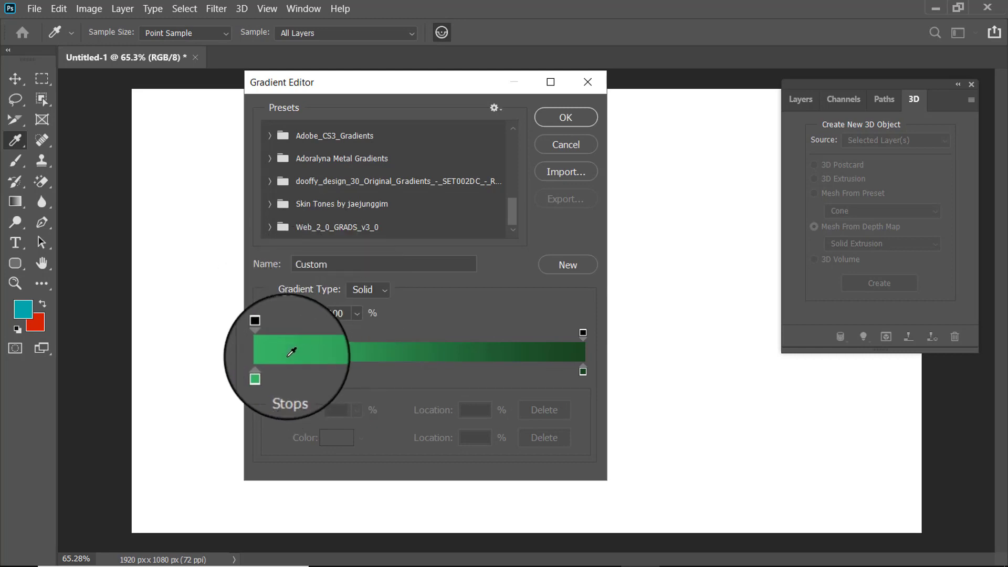
View the starting color stop's color in the Color Picker and accept it without a change
left_click(266, 372)
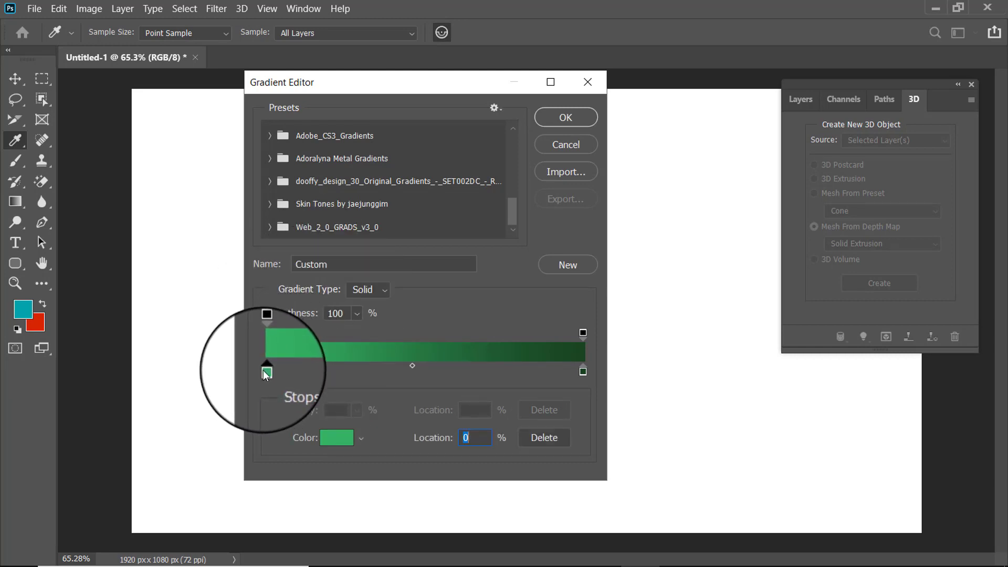
double_click(266, 372)
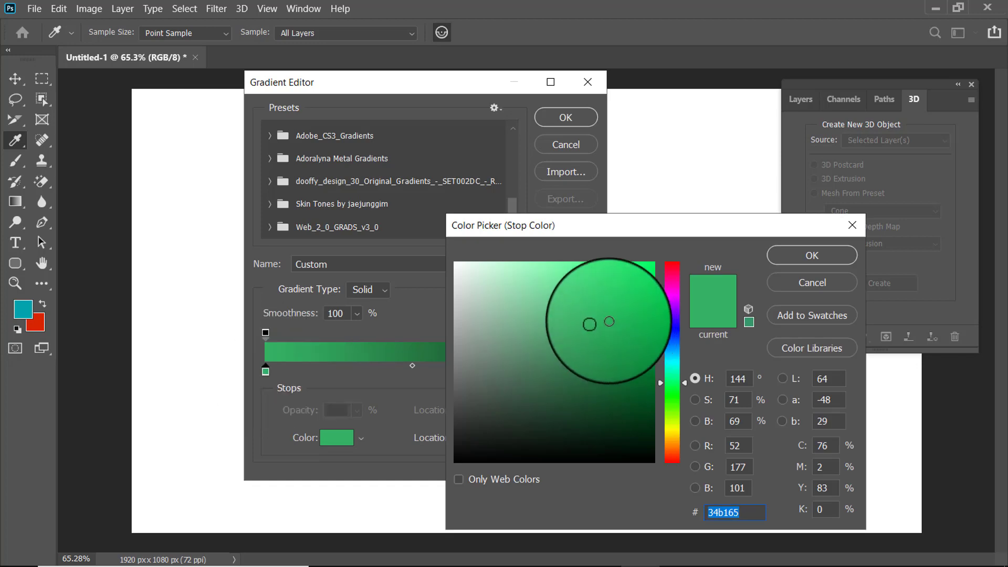
left_click(777, 255)
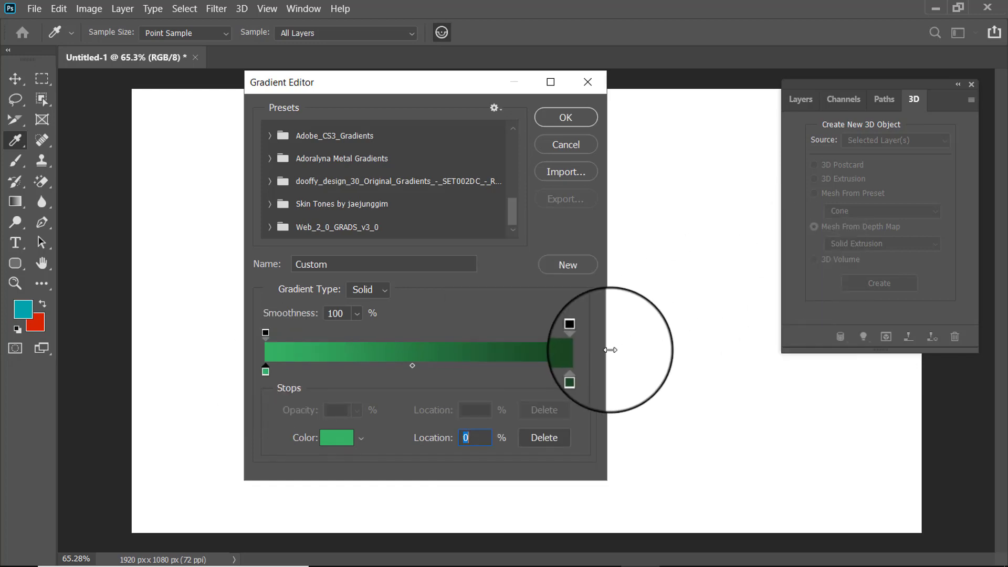
Change the color of the gradient's end stop at 100% to a more saturated dark green
double_click(584, 373)
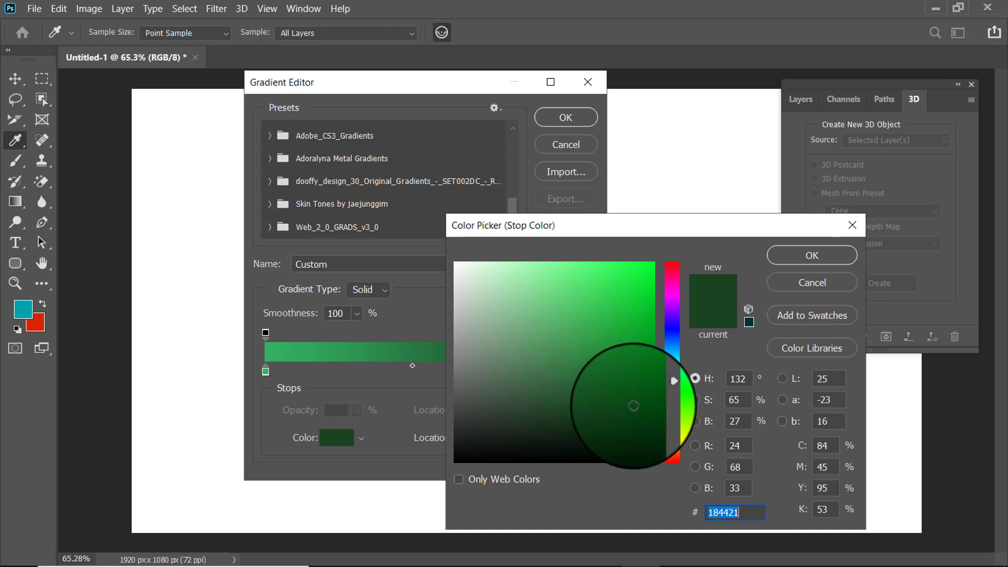
left_click(647, 405)
left_click(798, 263)
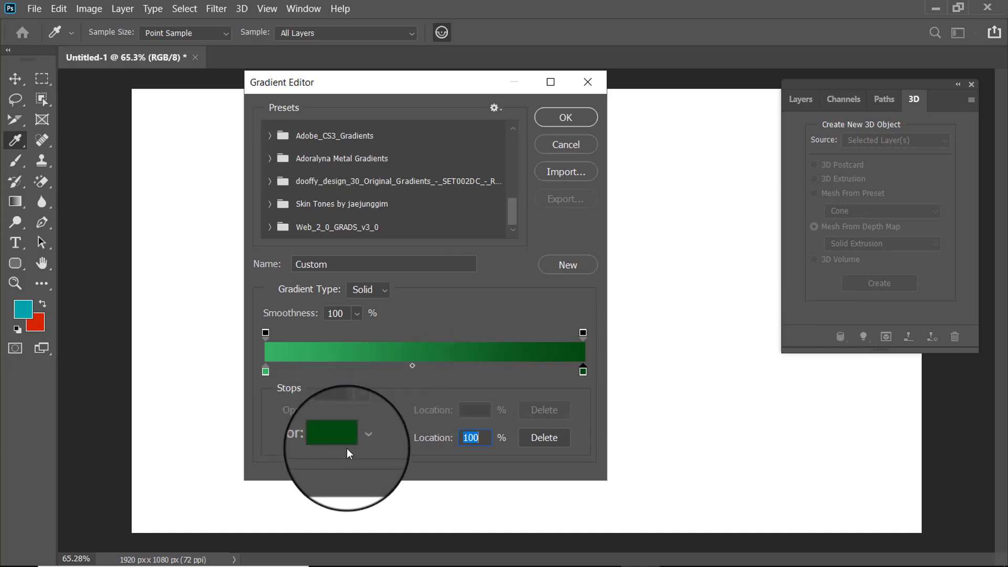
Inspect the opacity stops at both ends of the green gradient, leaving their settings unchanged
left_click_drag(265, 332, 583, 333)
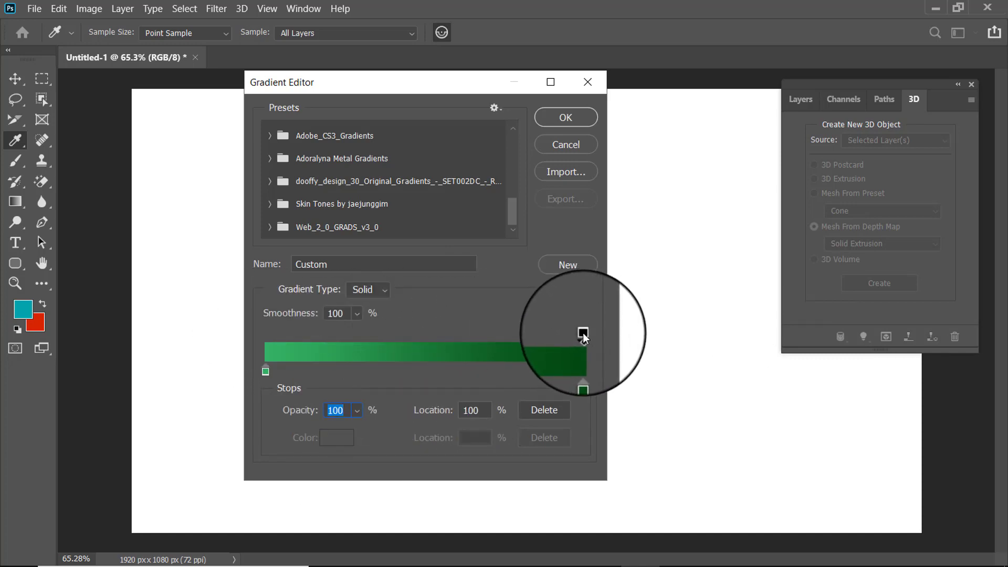
left_click(284, 334)
left_click_drag(273, 336, 220, 335)
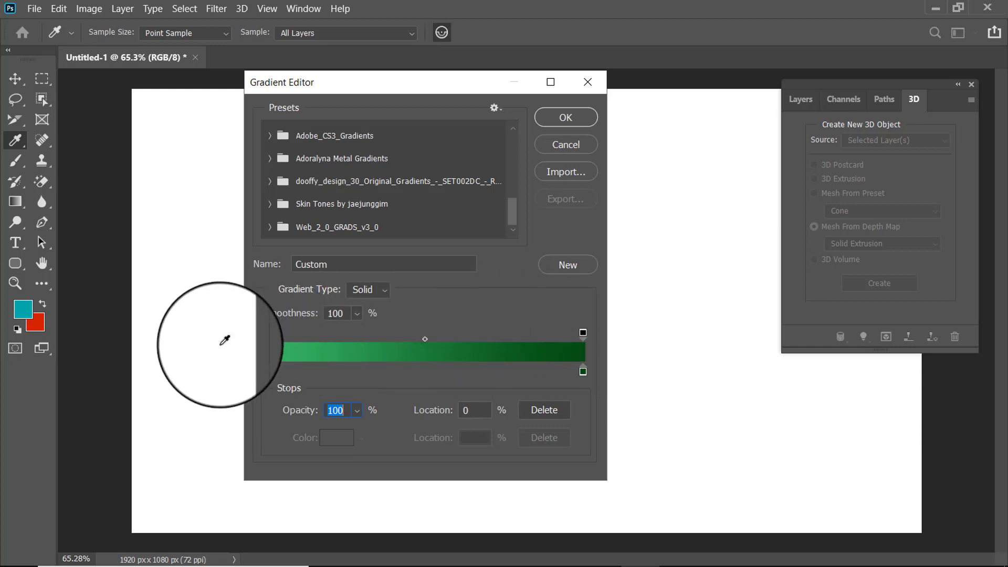
View the gradient type options, keep Solid, and accept the customized green gradient
left_click(383, 290)
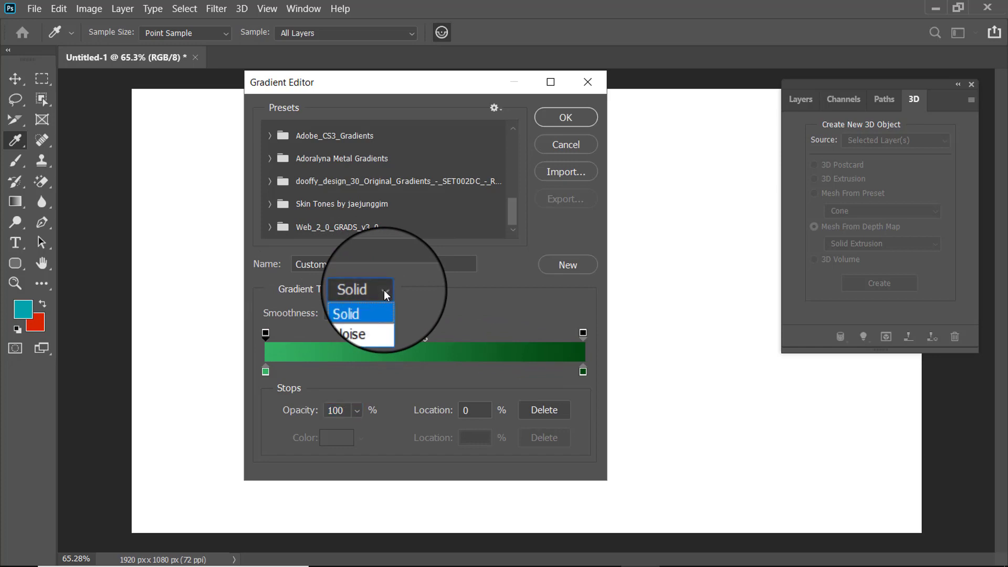
left_click(383, 290)
left_click(383, 290)
left_click(383, 290)
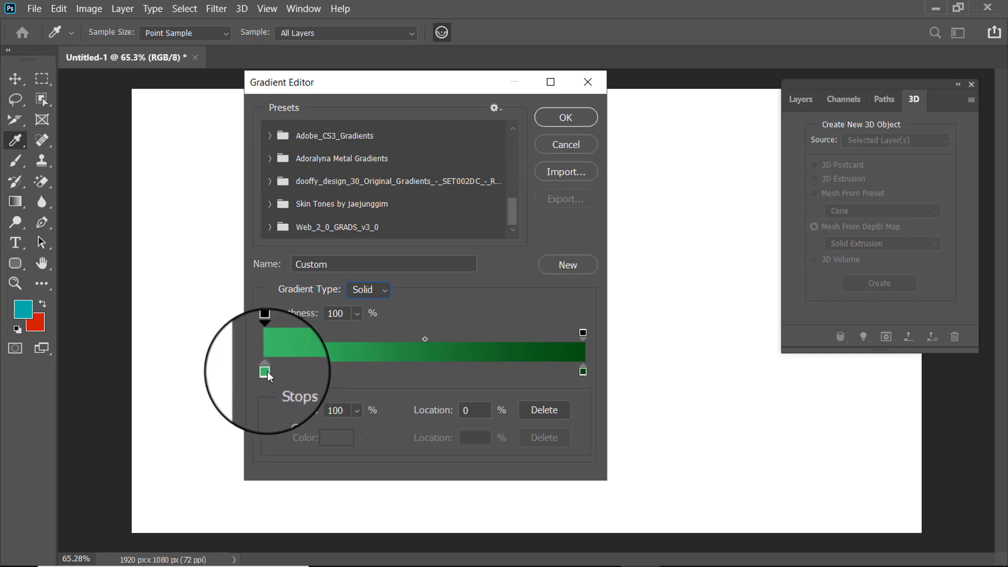
left_click(568, 117)
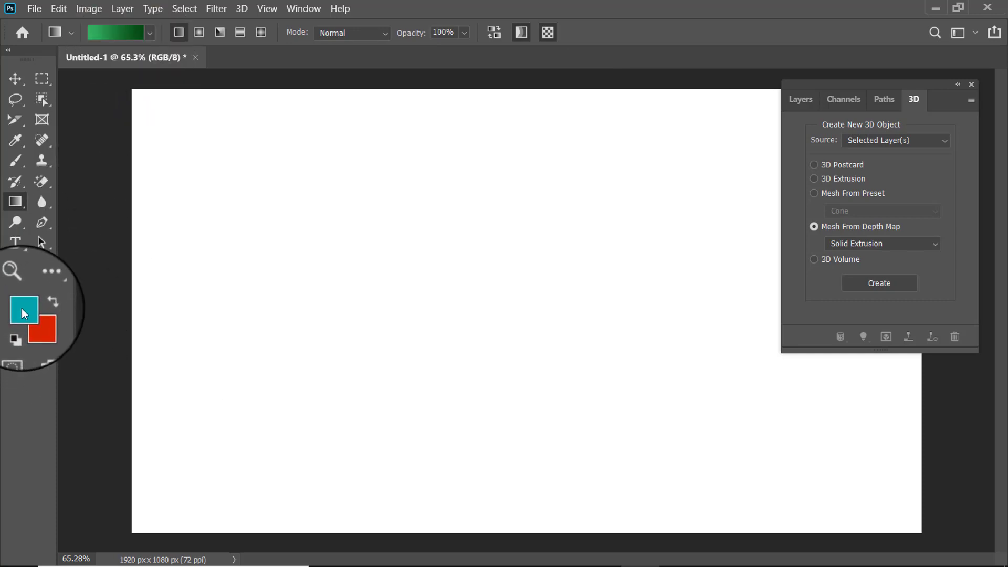
With the Gradient Tool active, restore the default gradients to the preset list, then return to the Move Tool
left_click(15, 80)
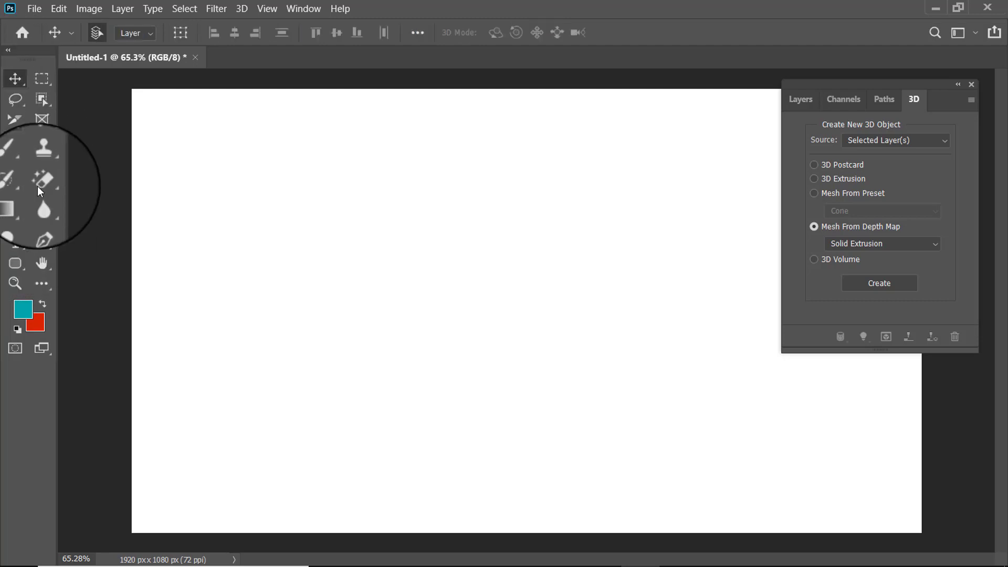
left_click(15, 202)
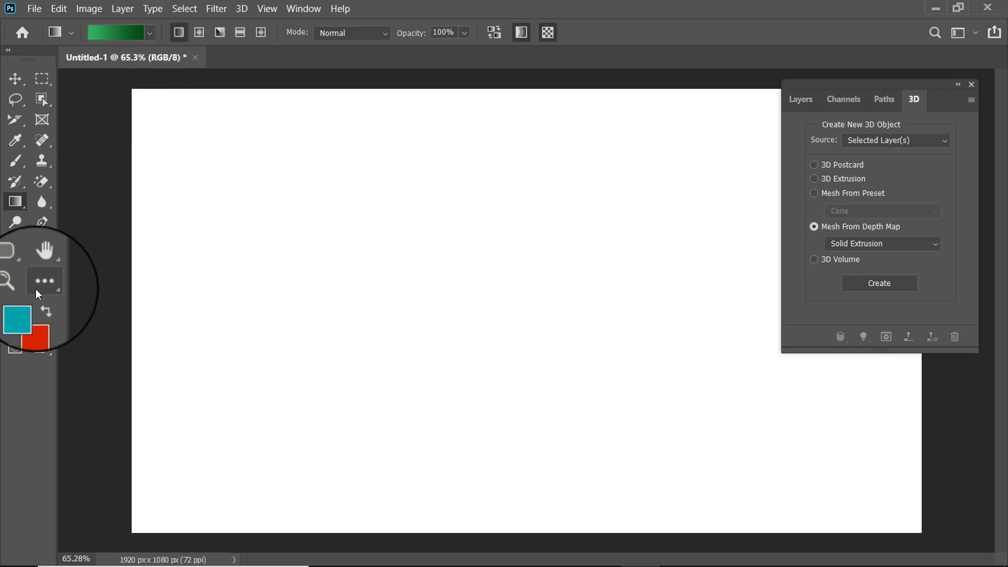
left_click(150, 33)
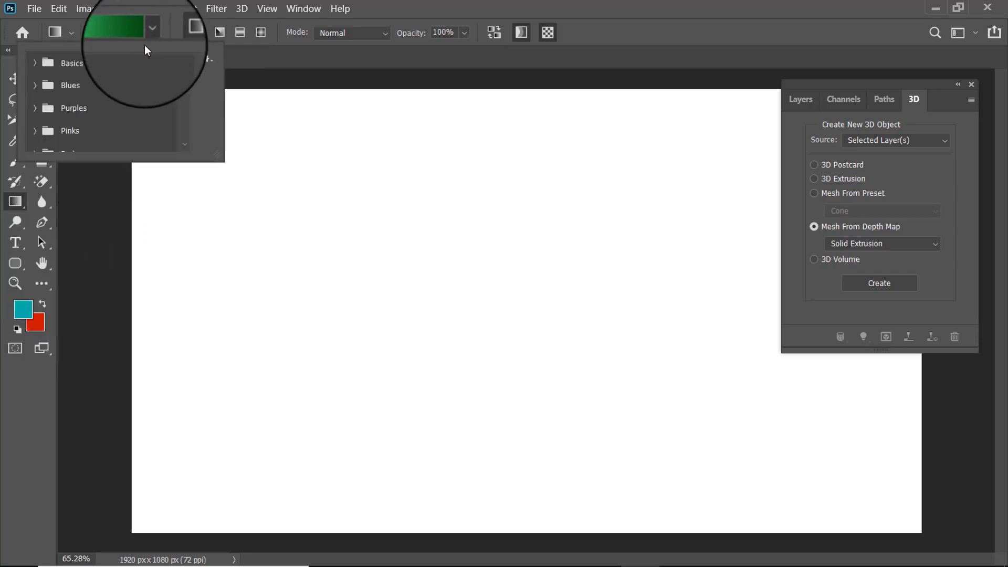
left_click(203, 58)
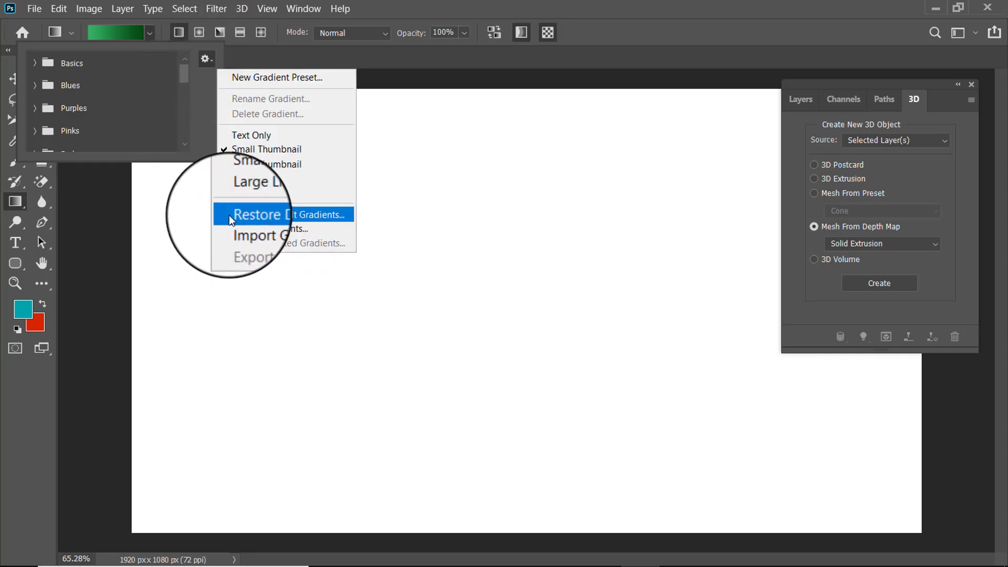
left_click(322, 216)
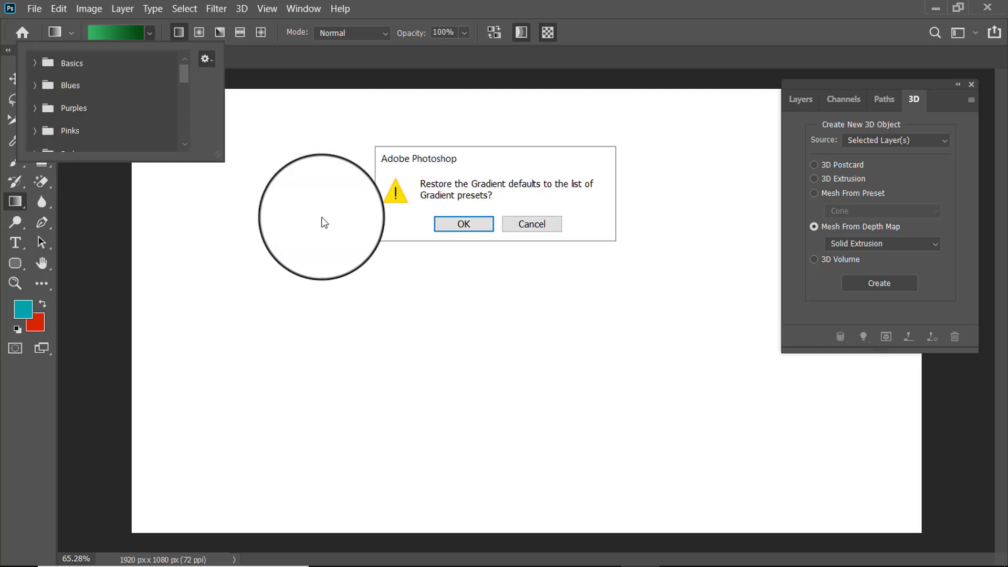
left_click(462, 226)
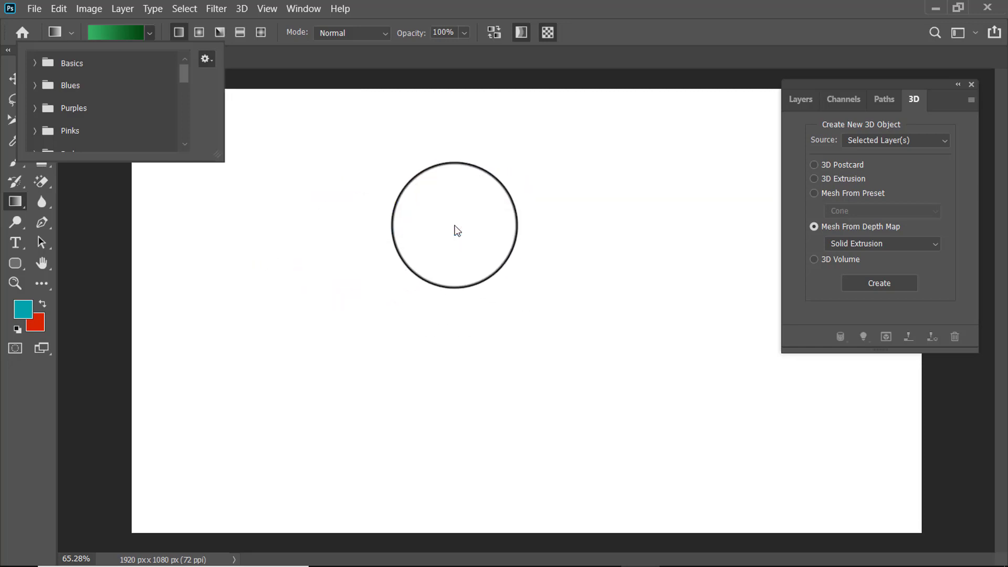
left_click(110, 182)
left_click(16, 78)
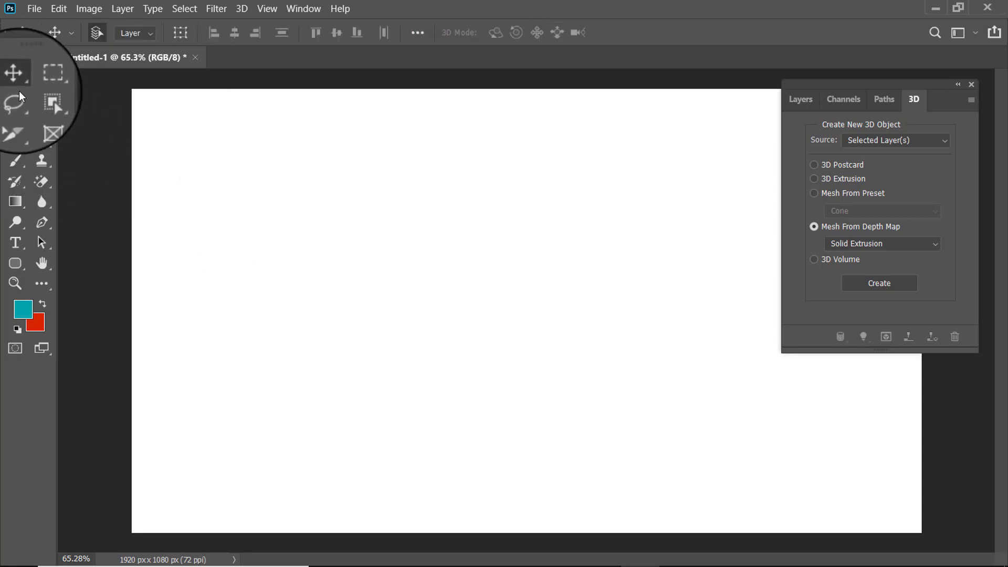
View the gradient preset picker's options, including Restore Default Gradients, and close the picker without choosing one
left_click(16, 202)
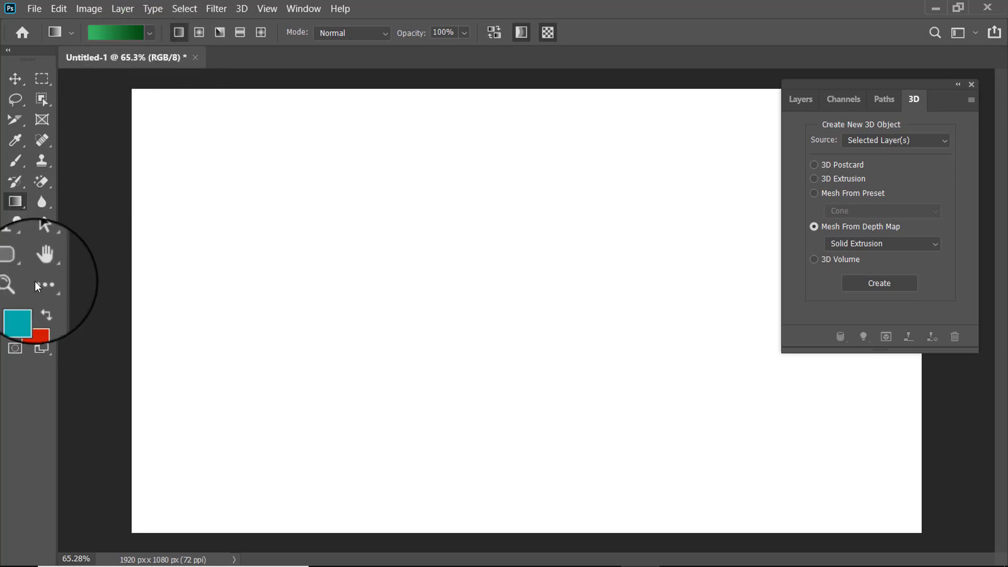
left_click(148, 33)
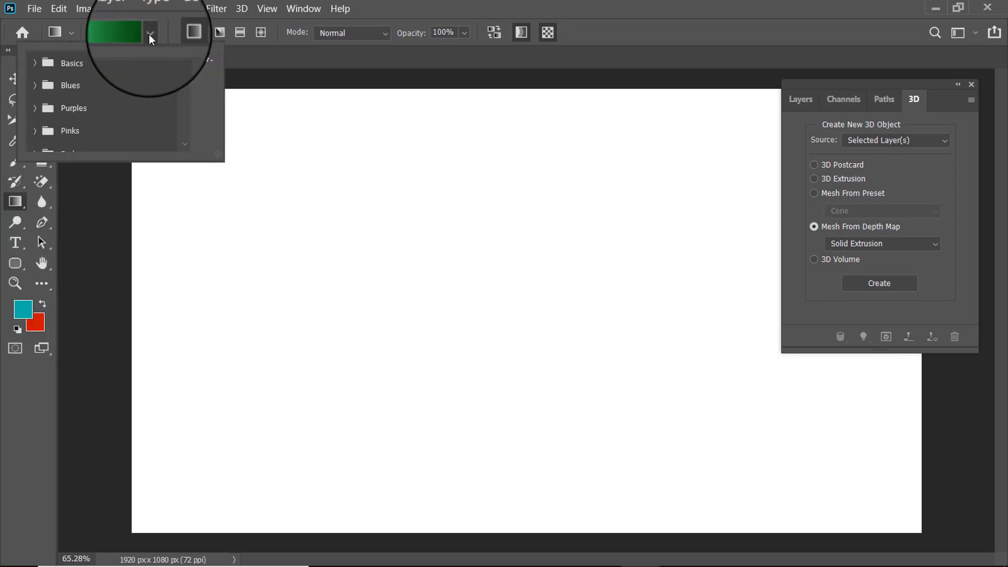
left_click(209, 59)
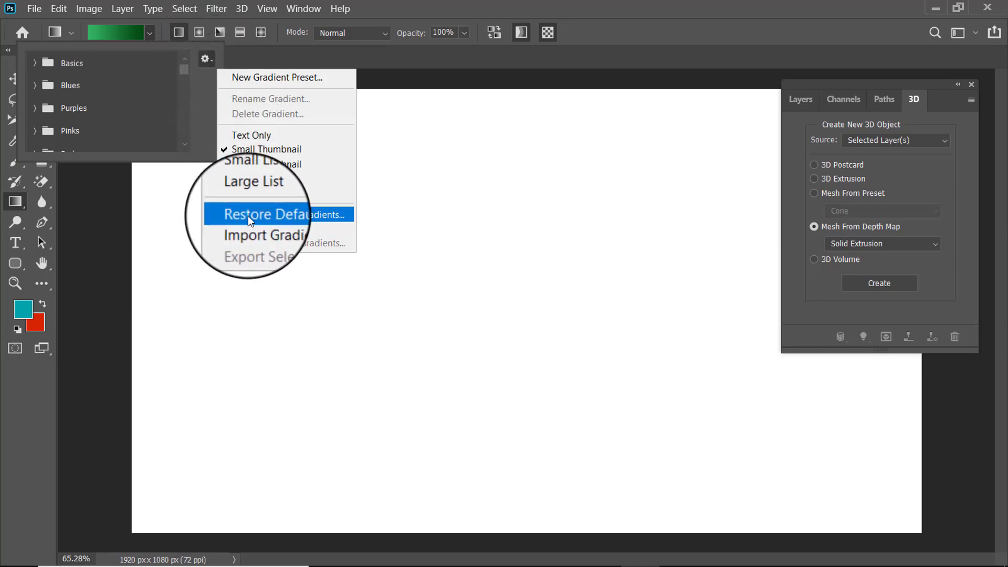
left_click(220, 264)
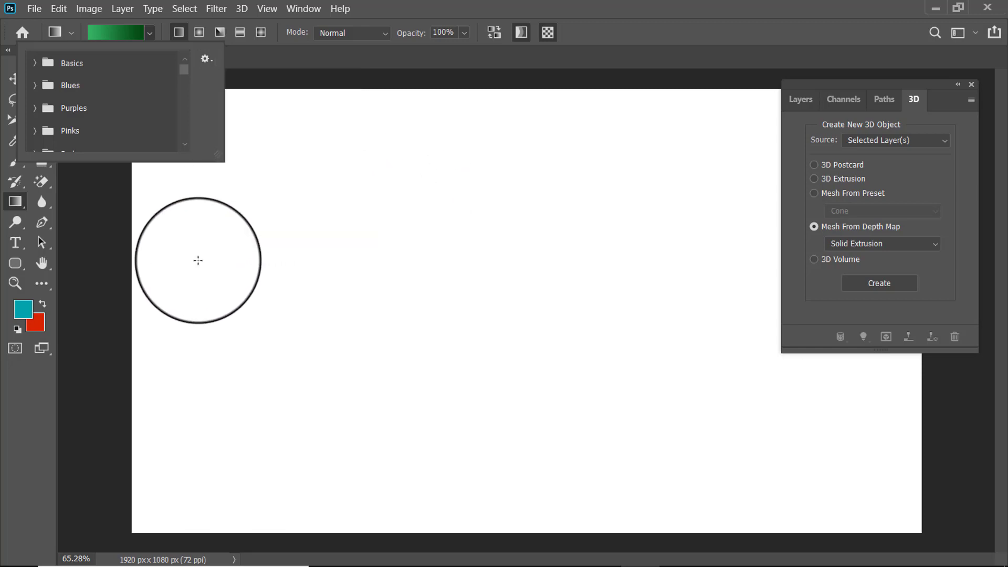
left_click(149, 33)
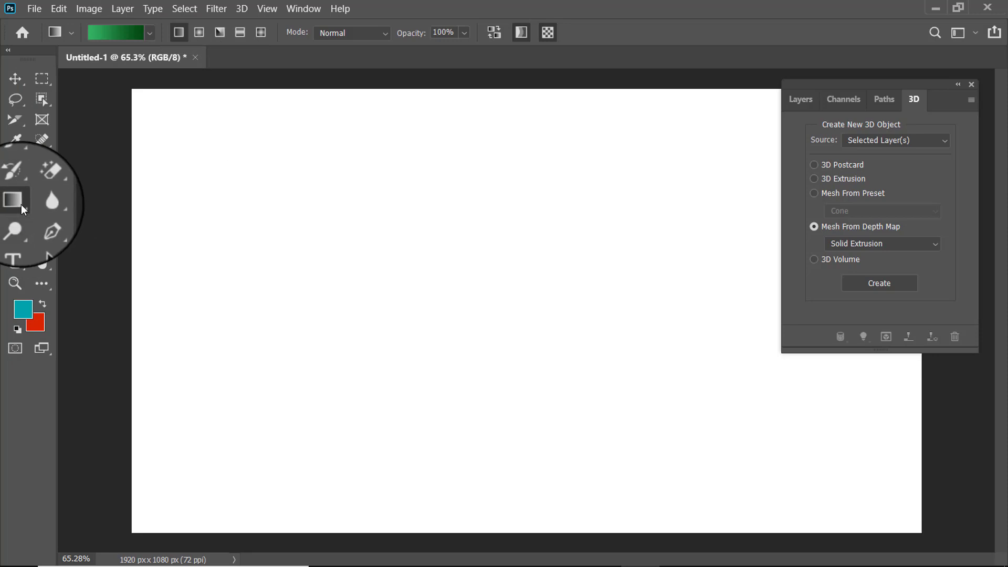
Set the background color to dark red a91c00 and return to the Gradient Tool
left_click(33, 319)
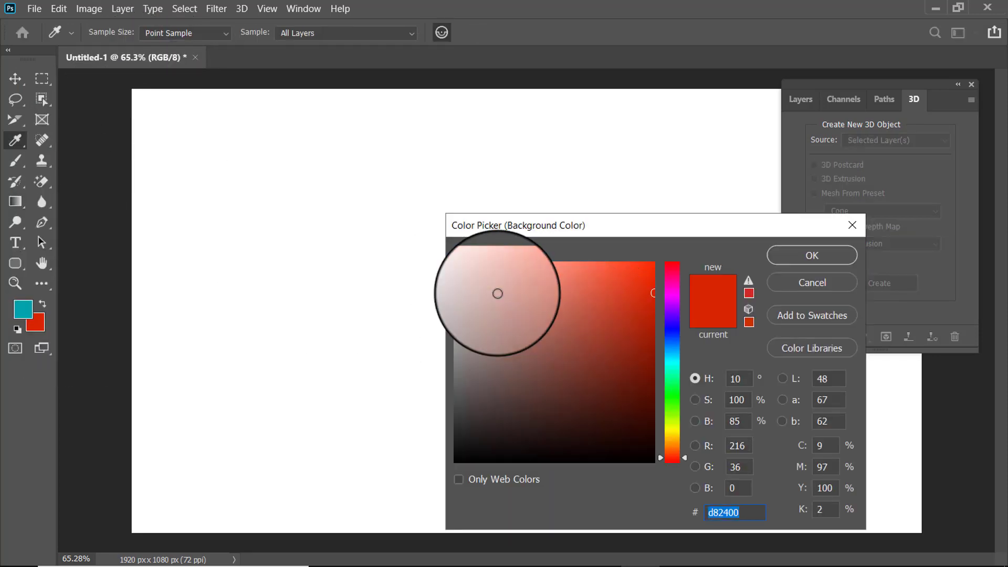
left_click(654, 330)
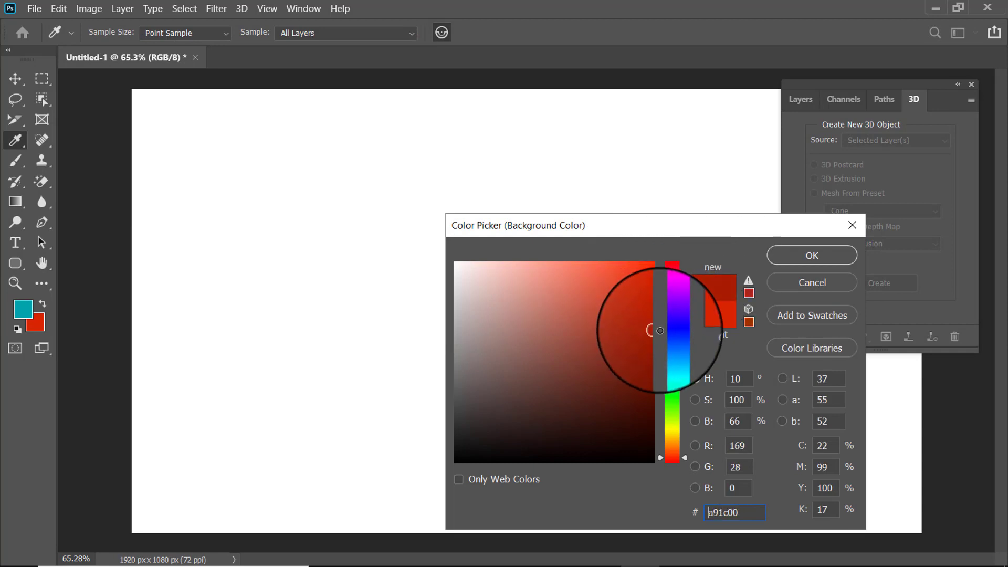
left_click(786, 255)
key("g")
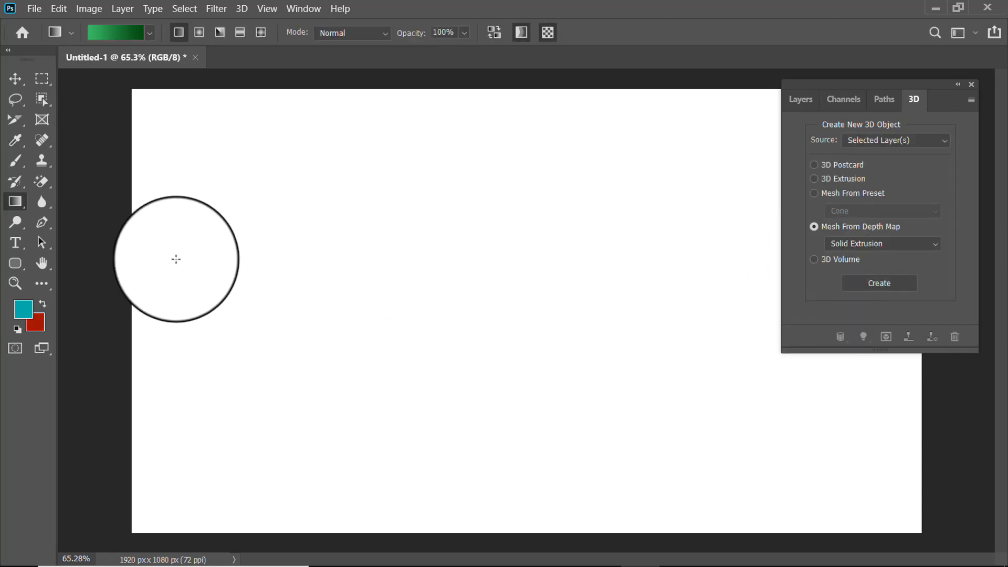
Set the foreground color to bright red e83623
left_click(15, 80)
left_click(23, 313)
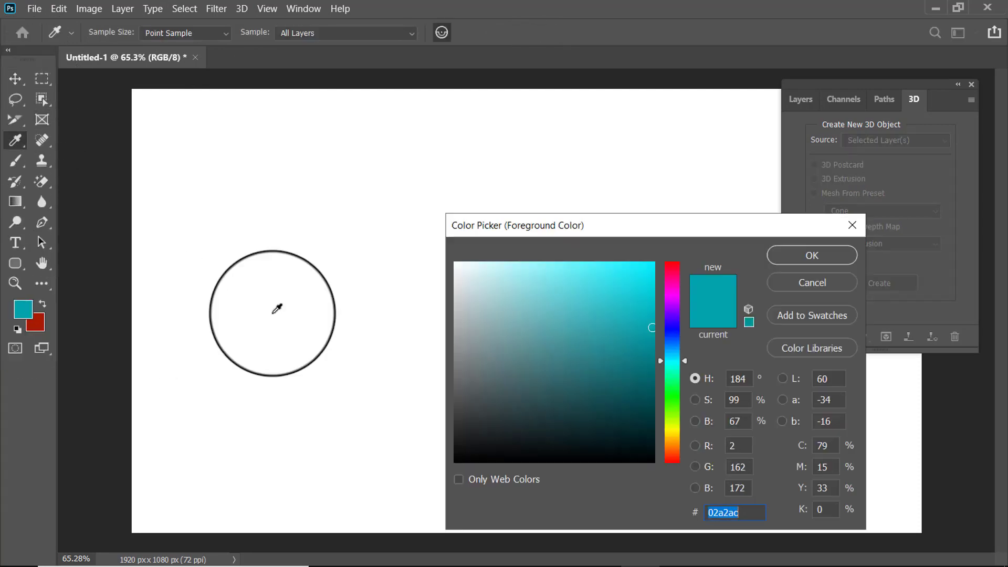
left_click(672, 459)
mouse_move(630, 326)
left_mouse_down()
mouse_move(614, 310)
mouse_move(625, 281)
left_mouse_up()
left_click(790, 256)
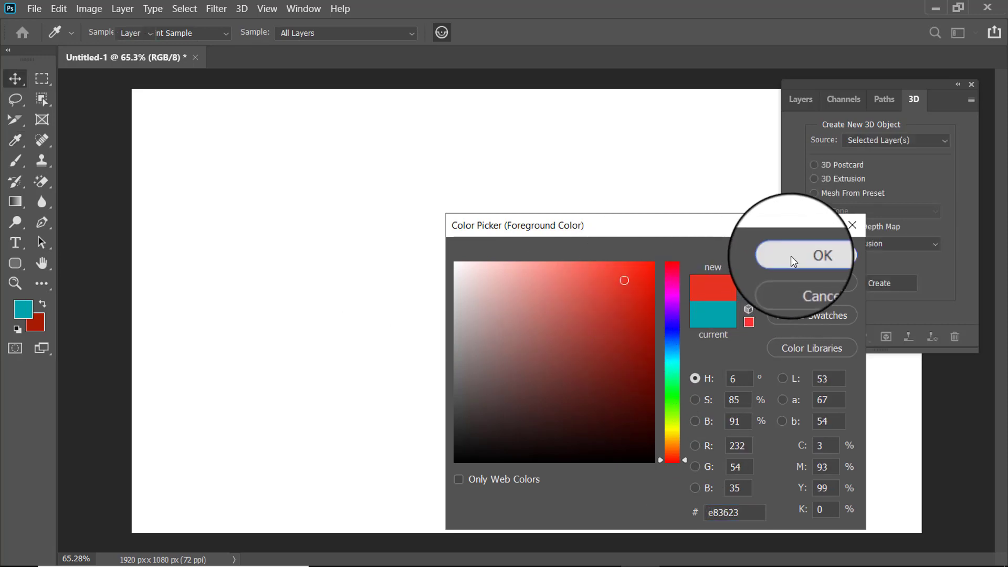
key("v")
Activate the Gradient Tool, browse the gradient preset groups and restore the default gradients once more
left_click(14, 199)
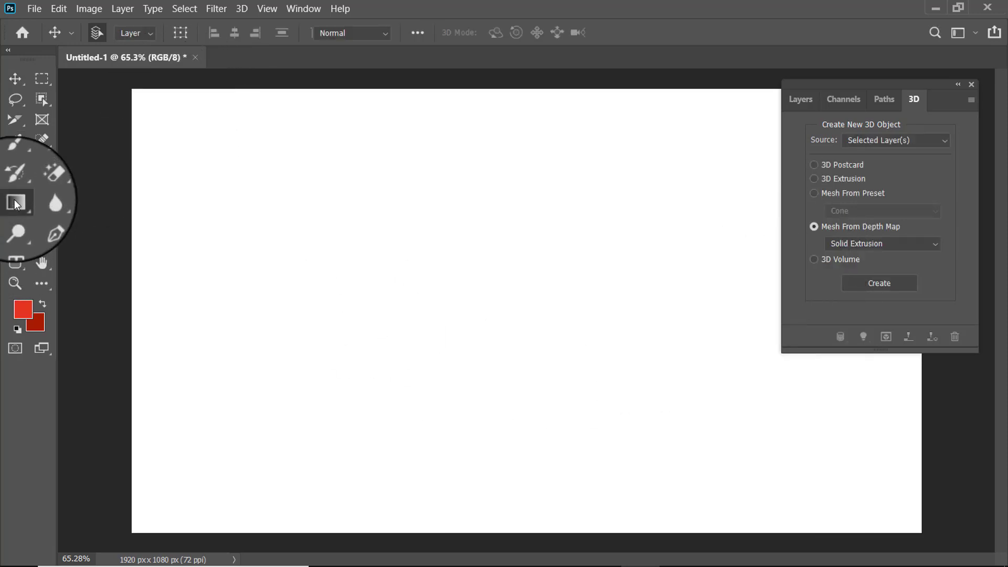
left_click(150, 34)
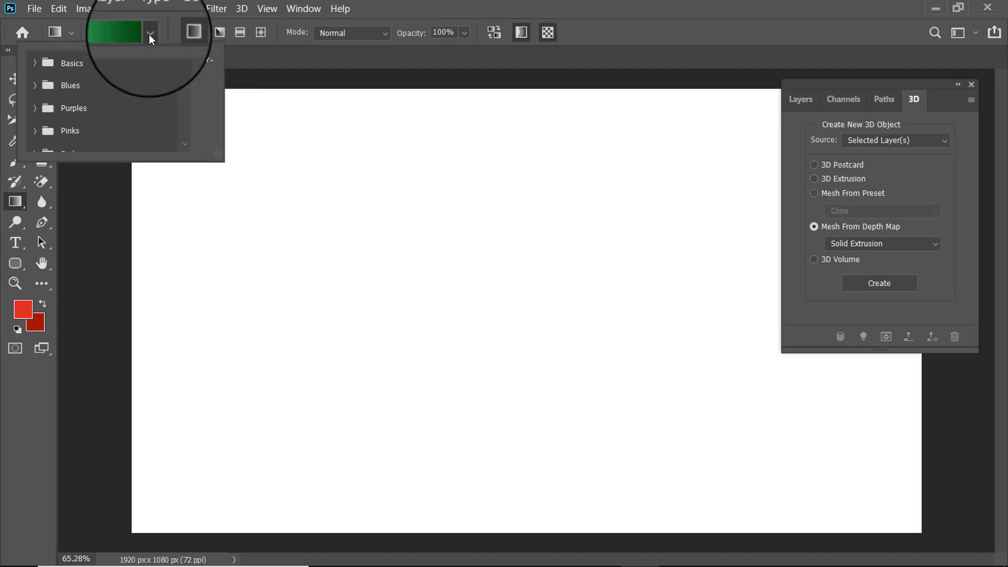
scroll(77, 115, "down", 2)
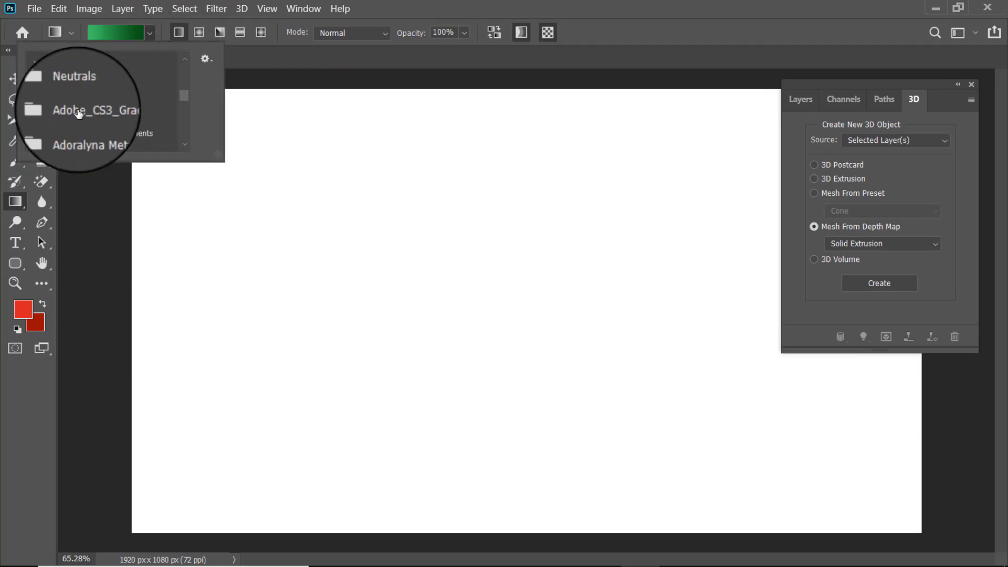
scroll(78, 113, "down", 4)
scroll(77, 114, "up", 6)
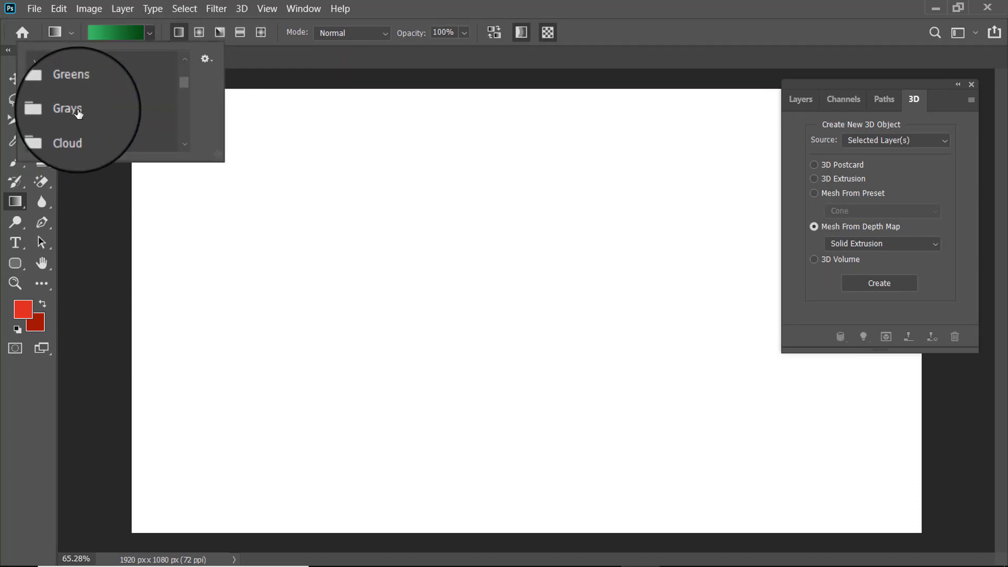
left_click(210, 59)
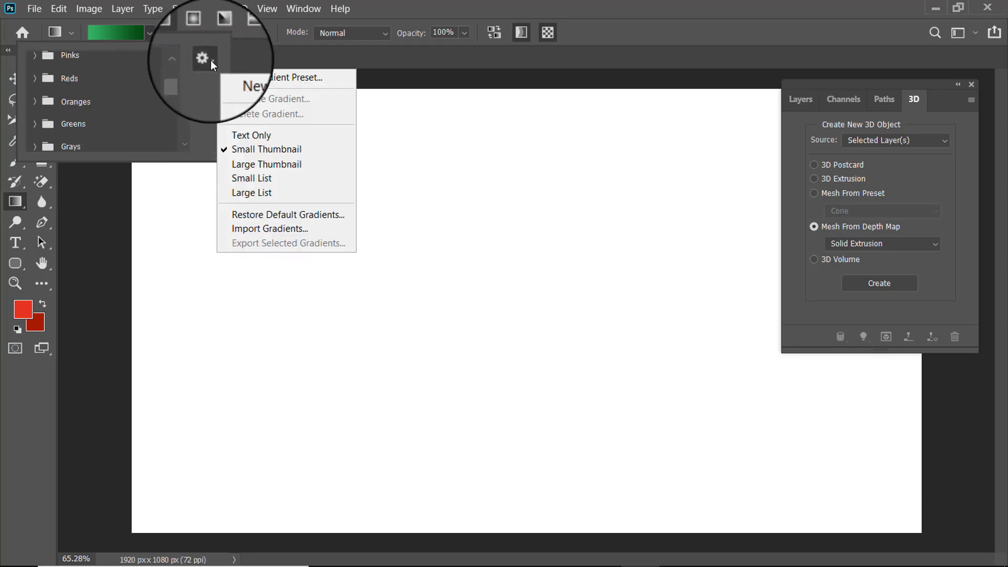
left_click(265, 207)
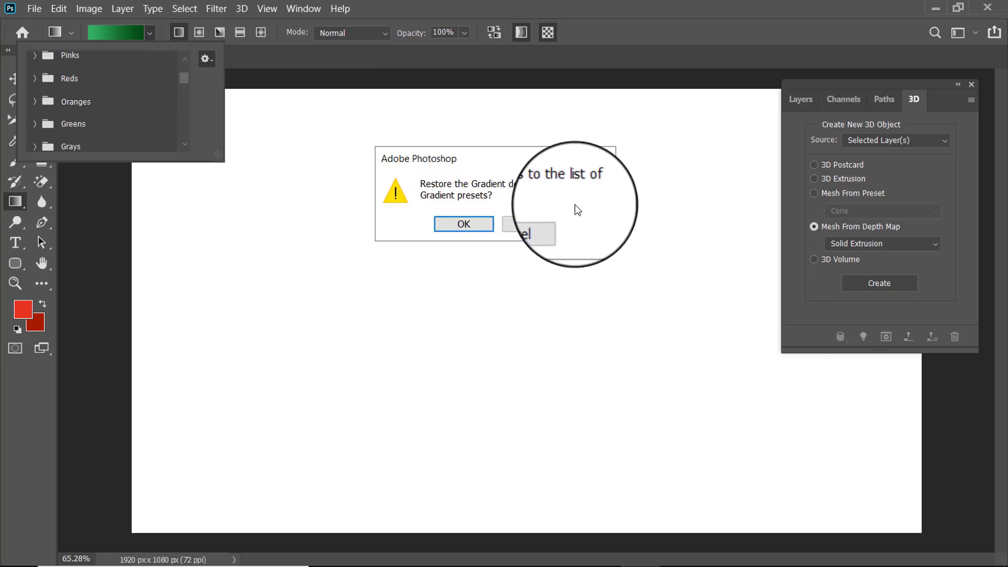
left_click(454, 225)
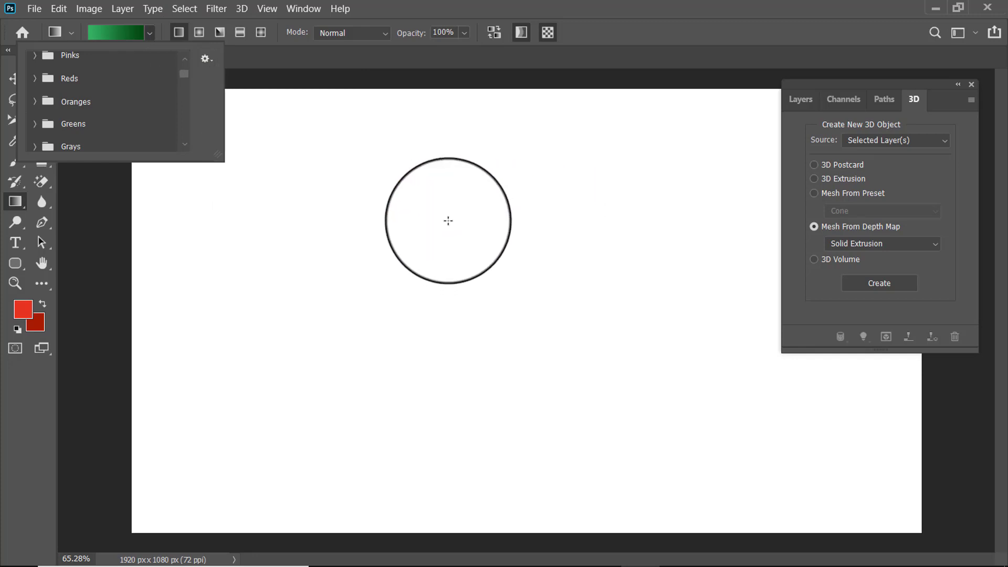
left_click(103, 177)
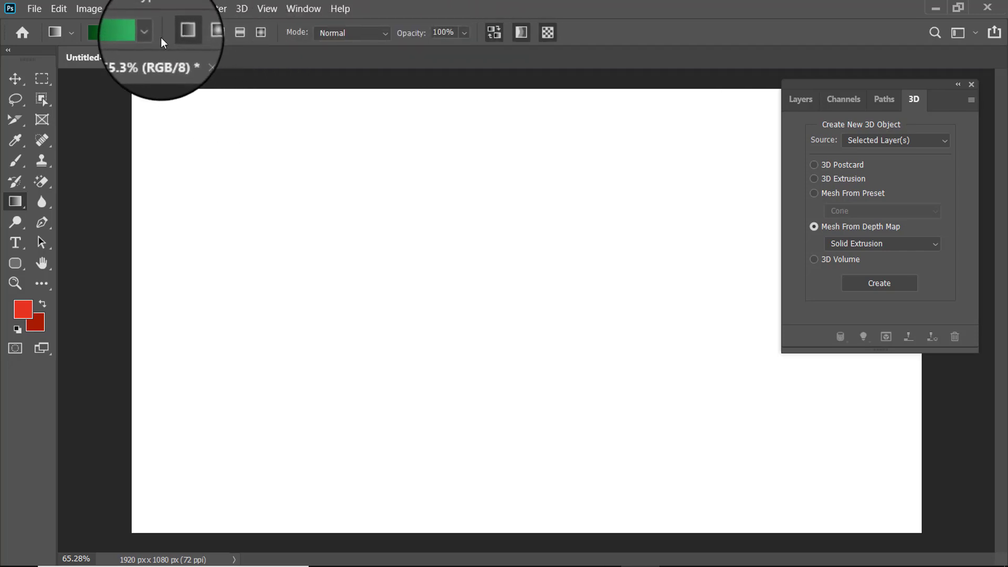
Try the radial gradient style, return to linear, and view the Basics group's foreground and background color presets
left_click(199, 31)
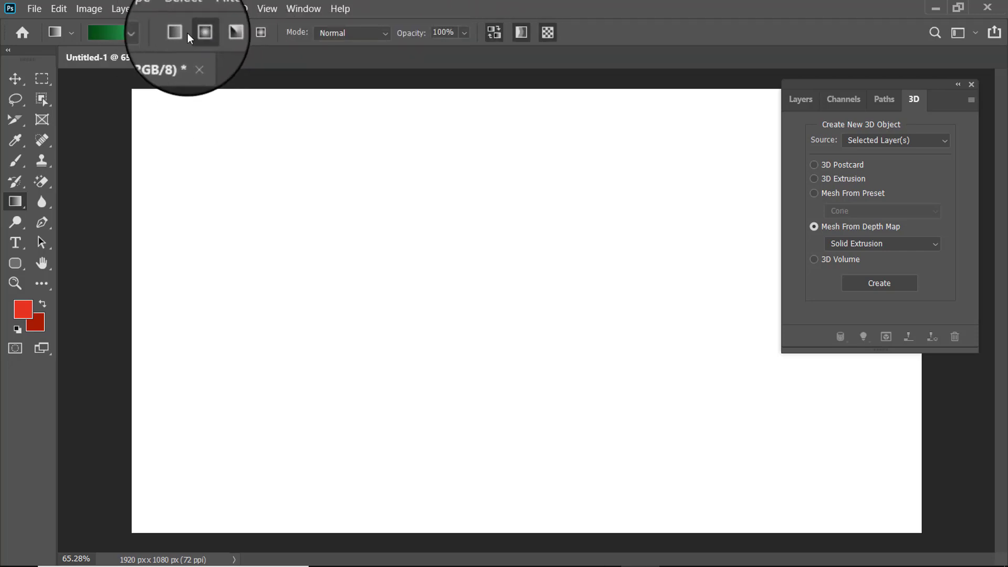
left_click(150, 34)
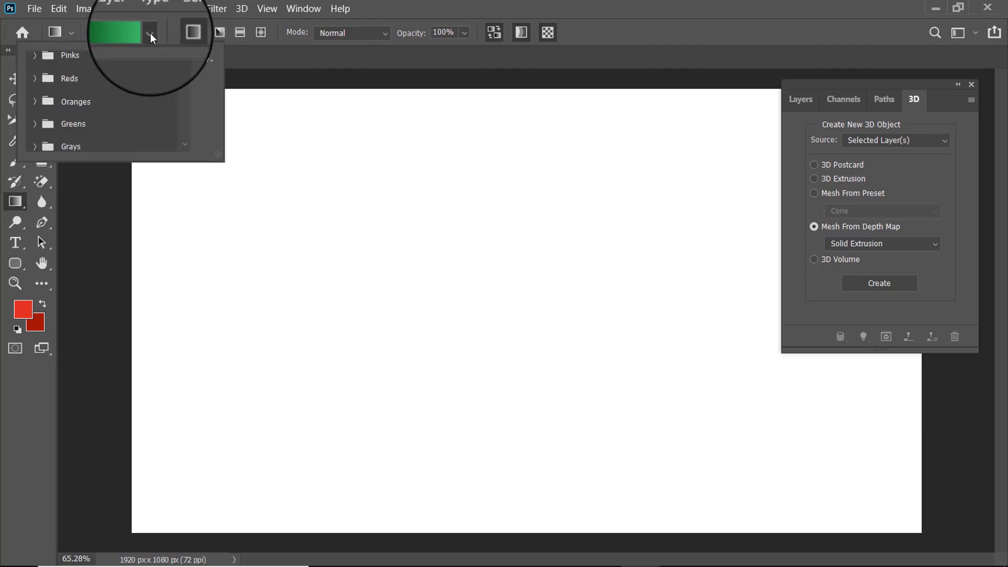
scroll(120, 110, "up", 2)
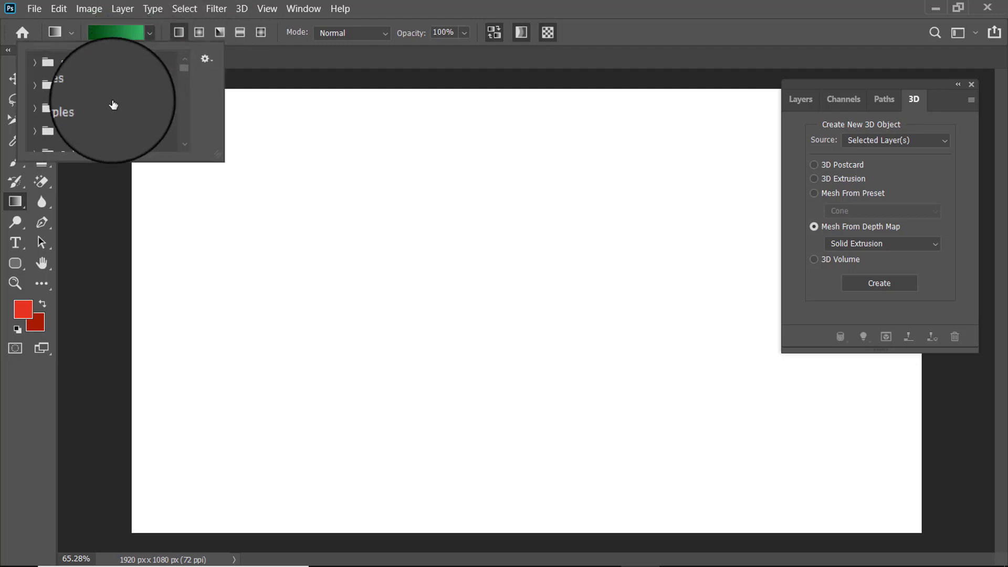
left_click(35, 65)
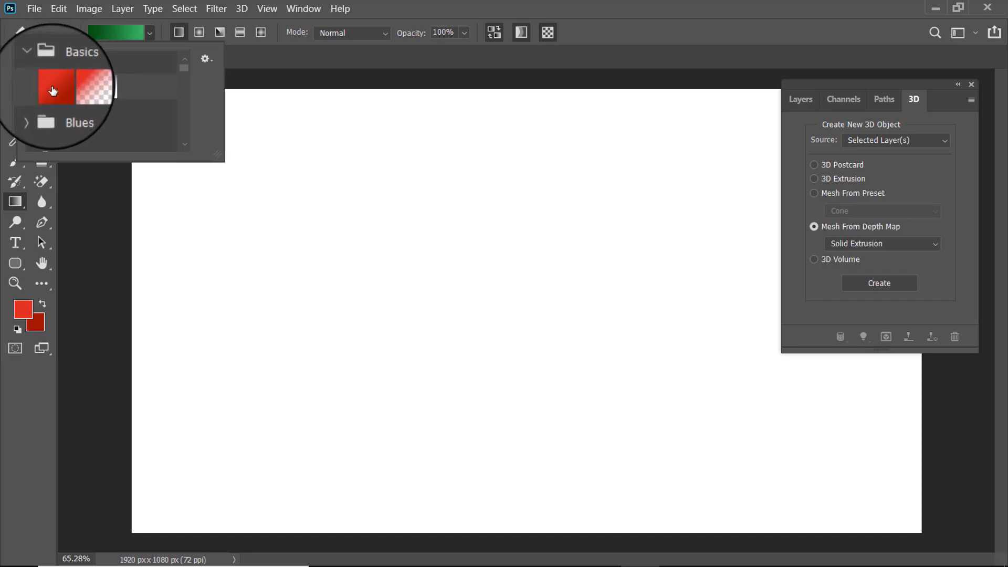
left_click(35, 63)
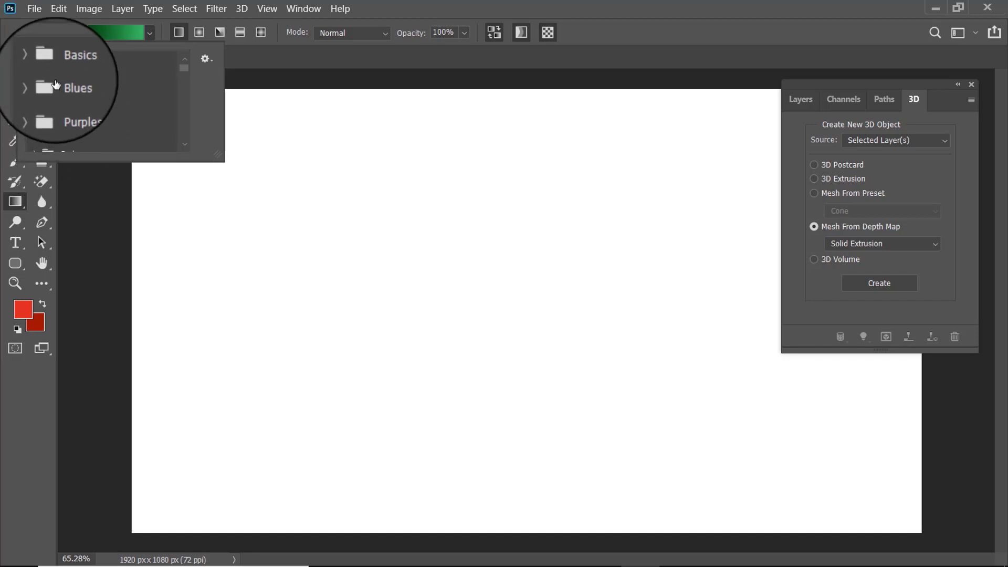
Apply the foreground-to-background gradient preset from the Basics group and close the gradient picker
left_click(35, 64)
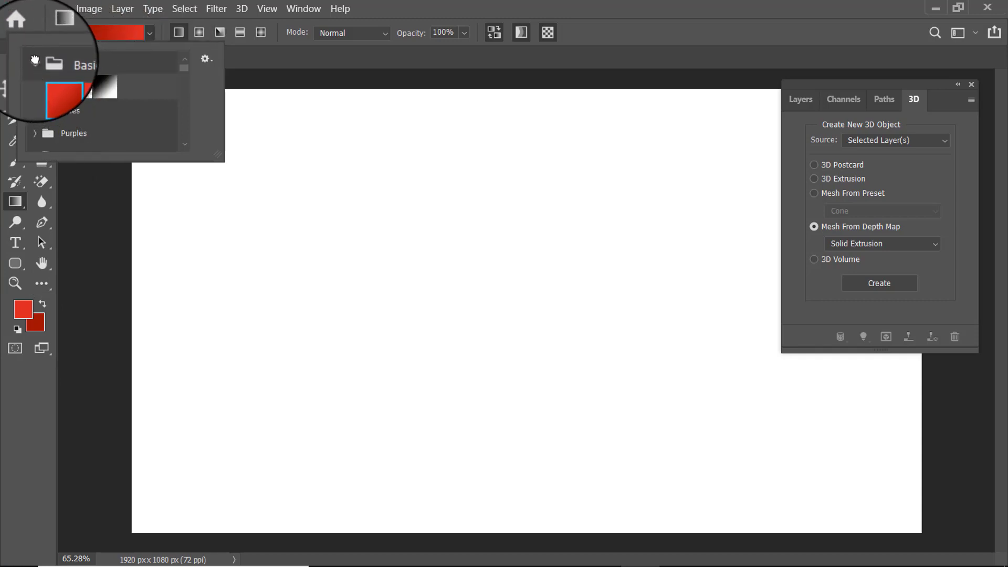
left_click(34, 61)
left_click(149, 34)
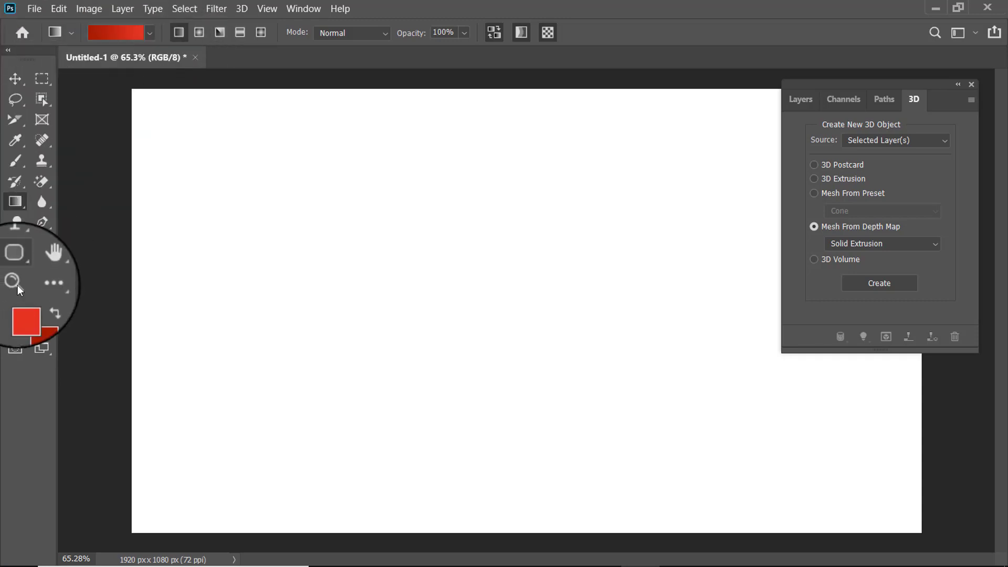
Set the foreground color to bluish purple 402fac and return to the Gradient Tool
left_click(23, 306)
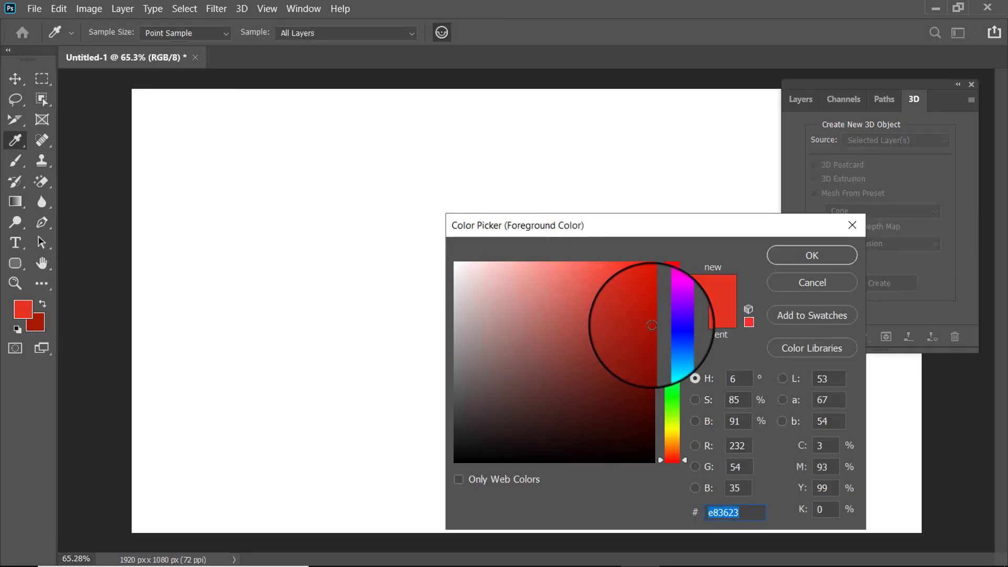
left_click(672, 324)
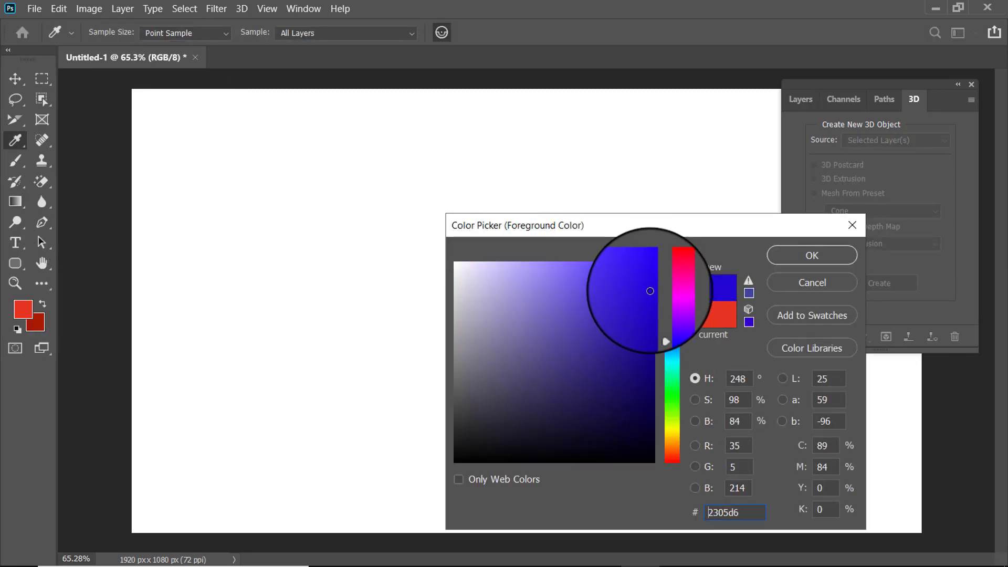
left_click(620, 278)
mouse_move(609, 277)
left_mouse_down()
mouse_move(597, 296)
mouse_move(600, 328)
left_mouse_up()
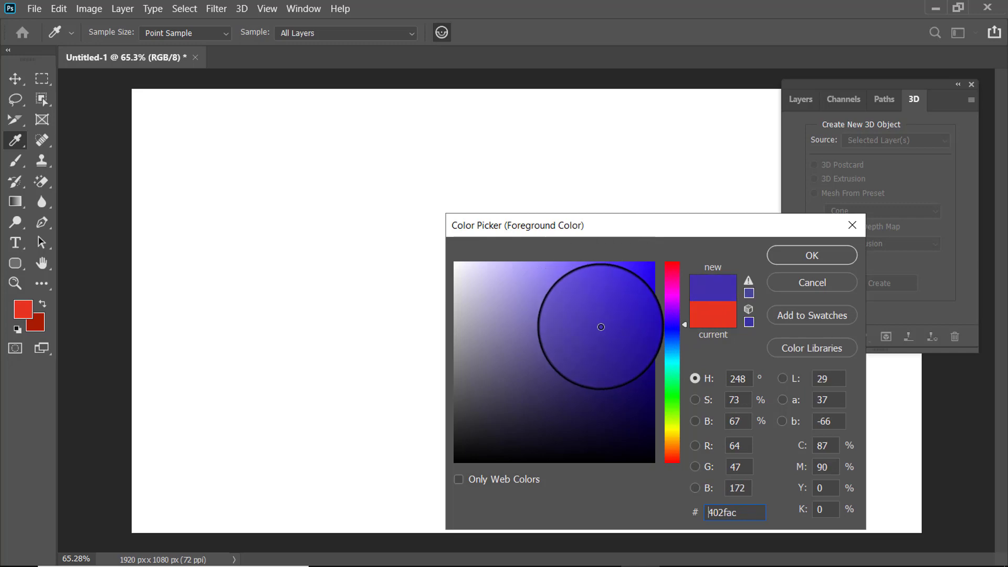
left_click(813, 252)
key("g")
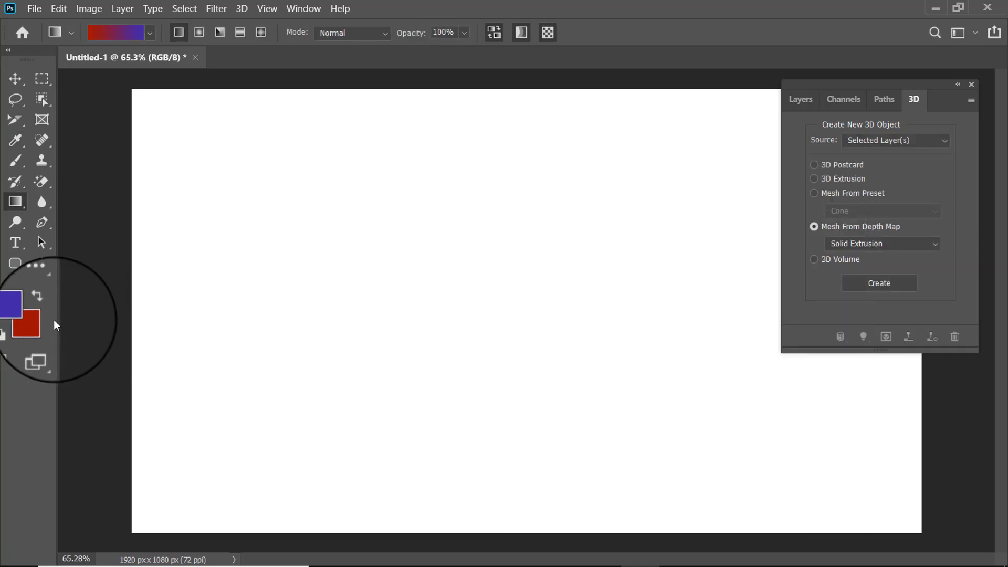
Set the background color to dark blue 010970
left_click(37, 320)
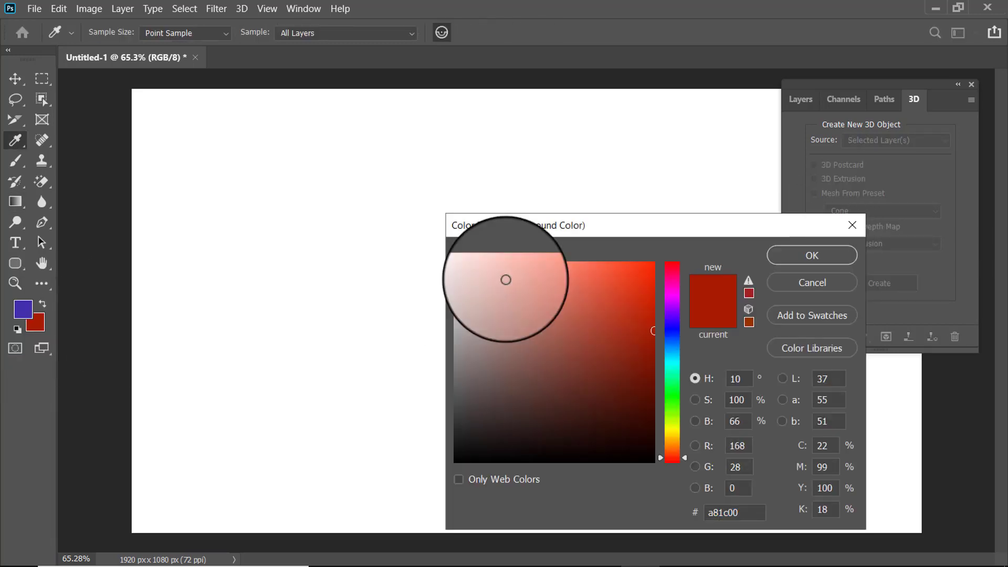
left_click(675, 332)
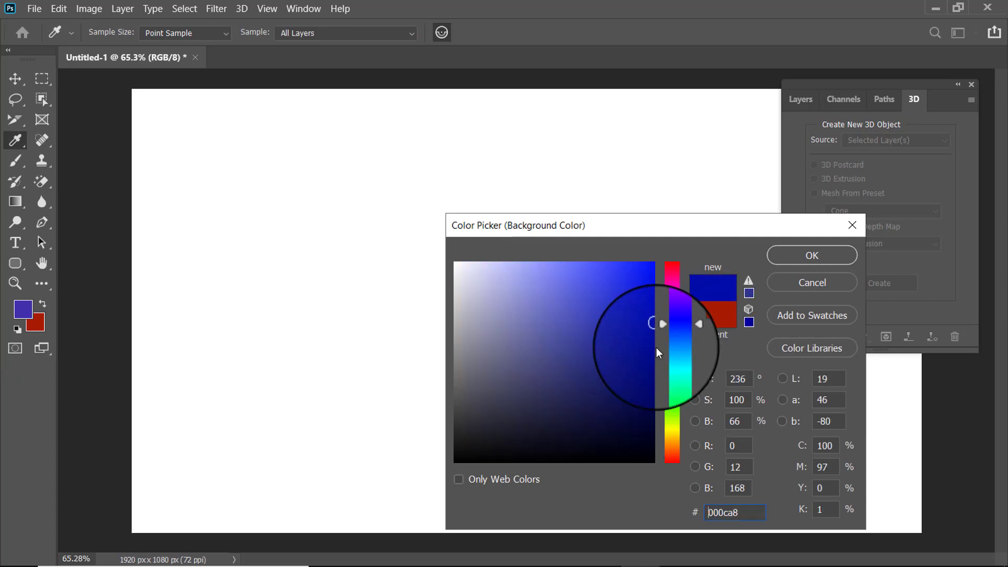
left_click_drag(636, 355, 653, 374)
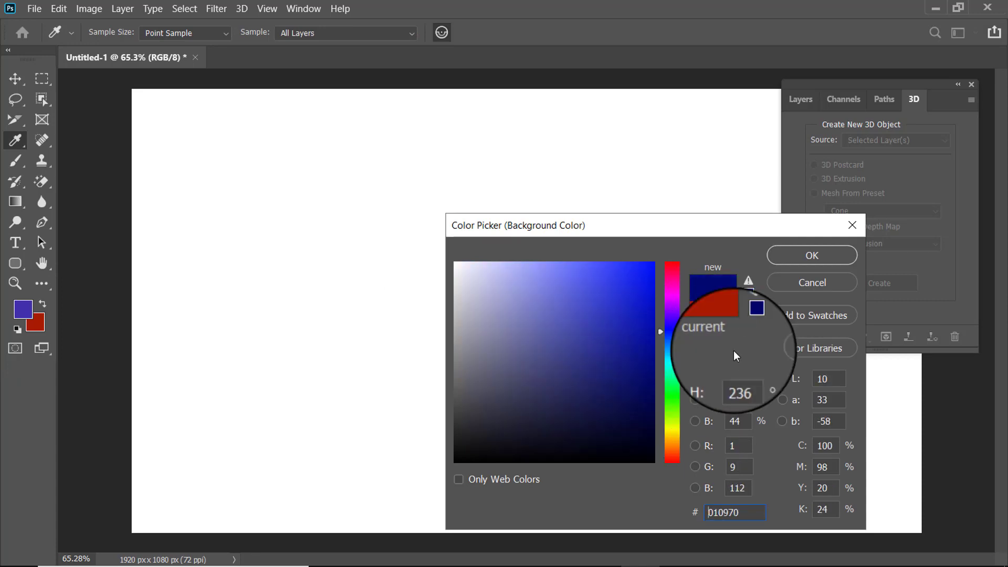
left_click(794, 255)
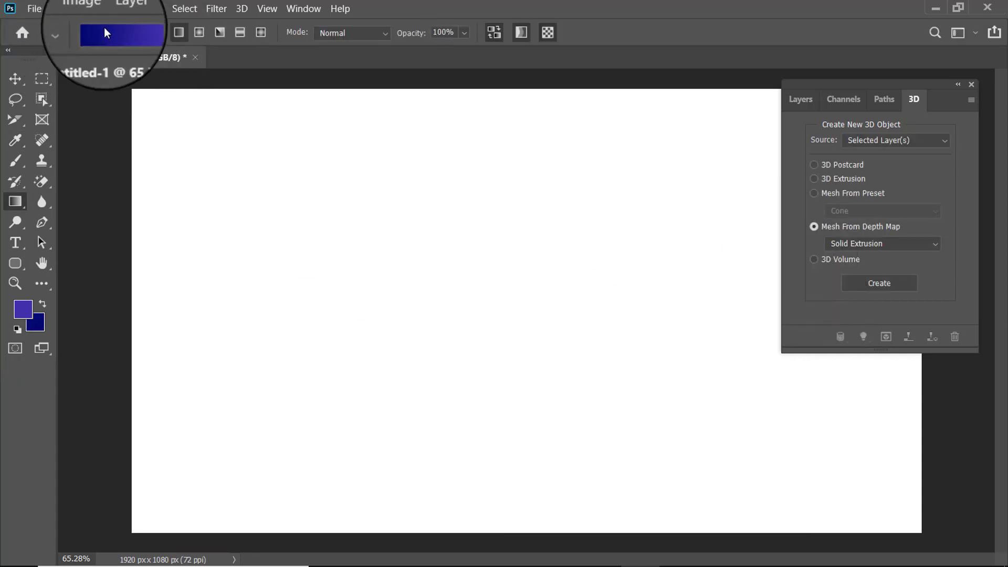
View the Basics gradient group to examine how its presets use the new foreground and background colors
left_click(150, 33)
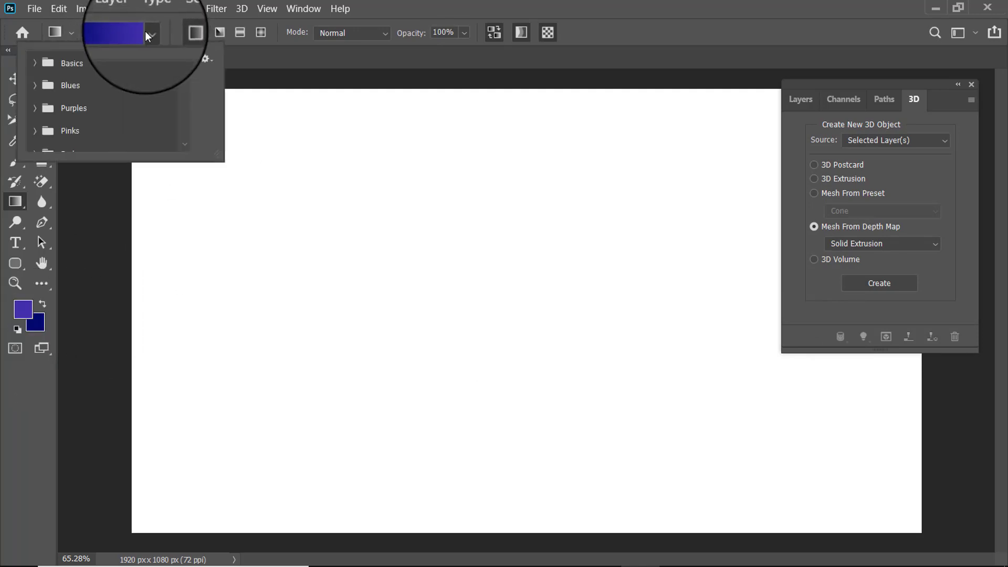
left_click(35, 63)
left_click(35, 64)
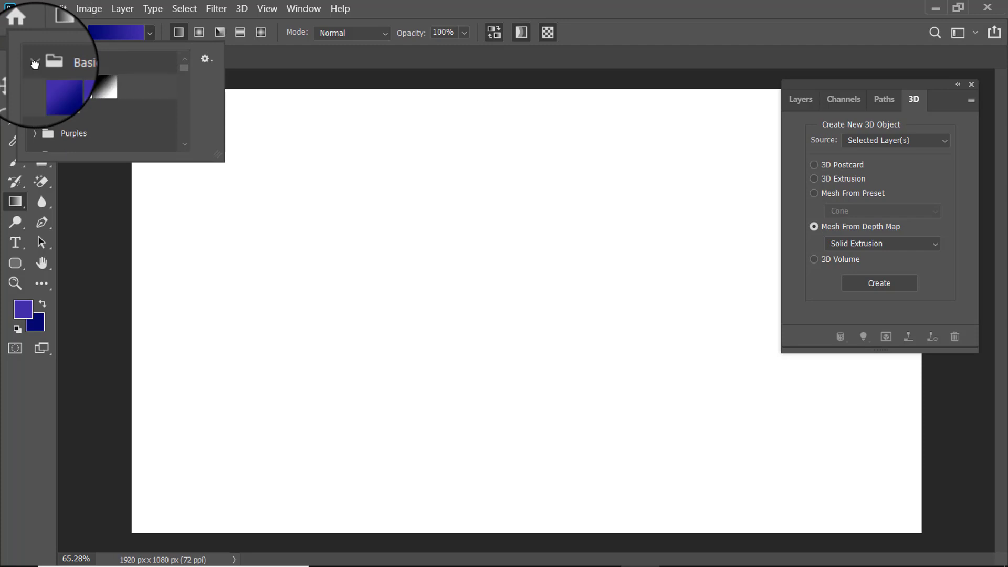
left_click(34, 63)
left_click(34, 64)
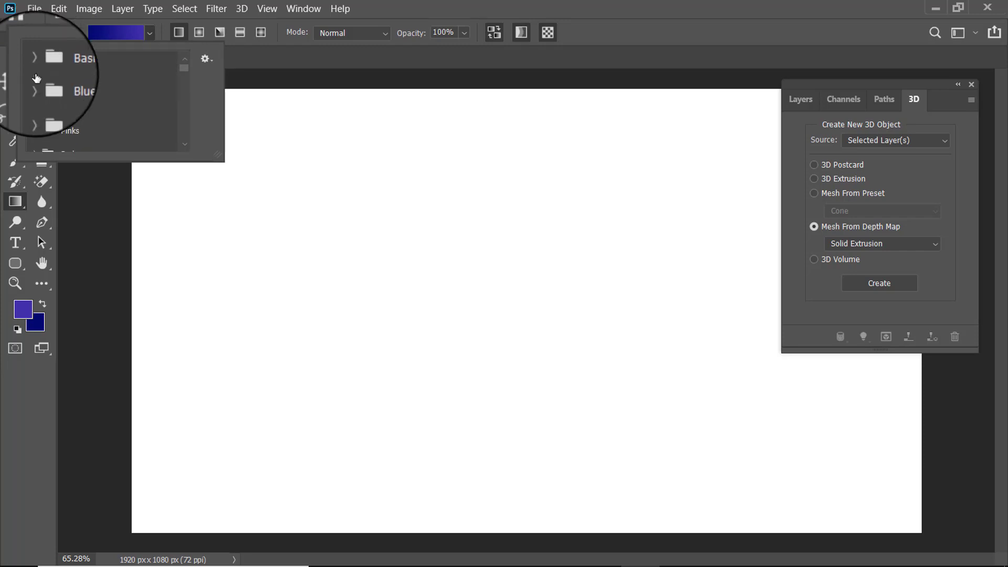
left_click(147, 32)
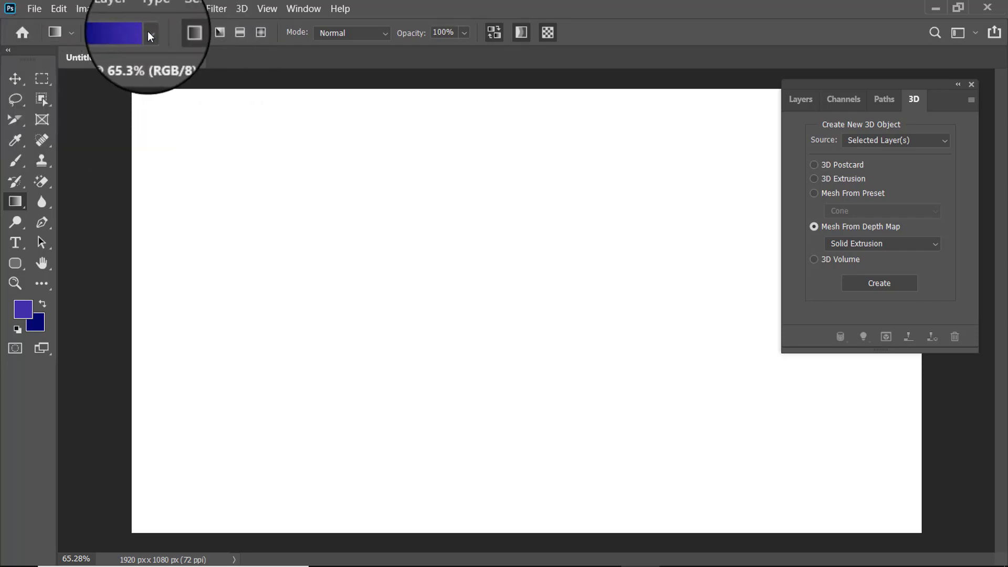
Try the radial and diamond gradient styles and return to the linear style
left_click(200, 34)
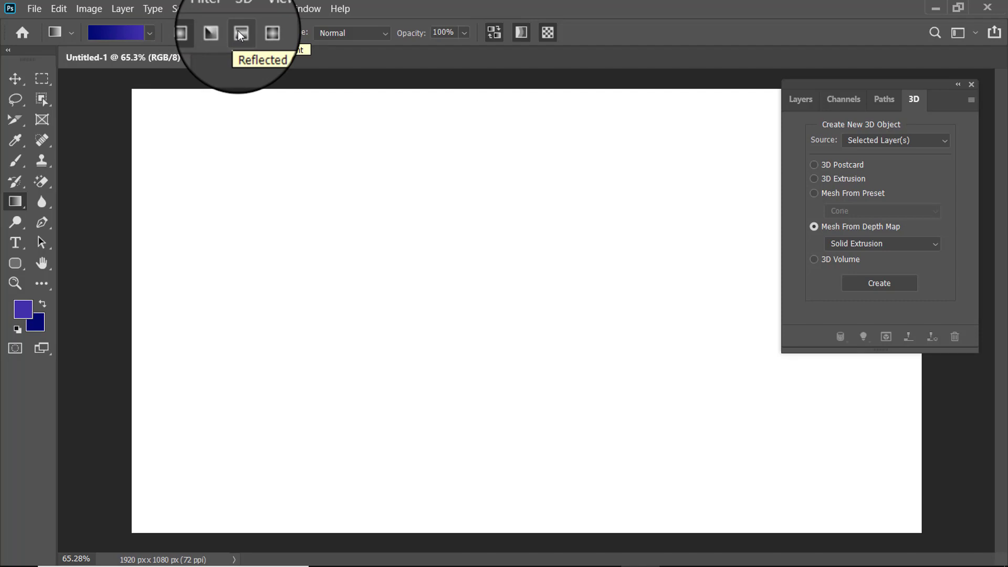
left_click(263, 31)
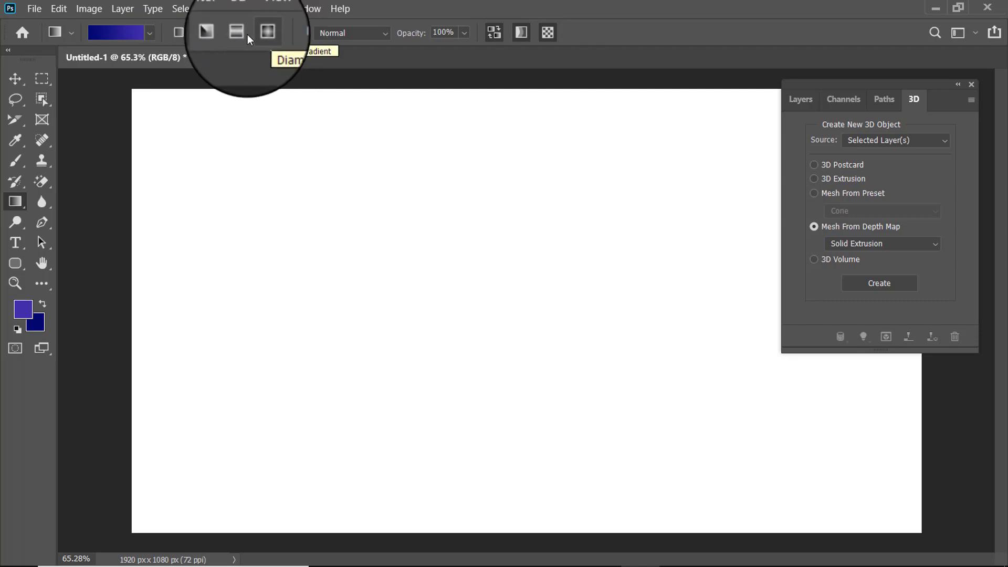
left_click(179, 32)
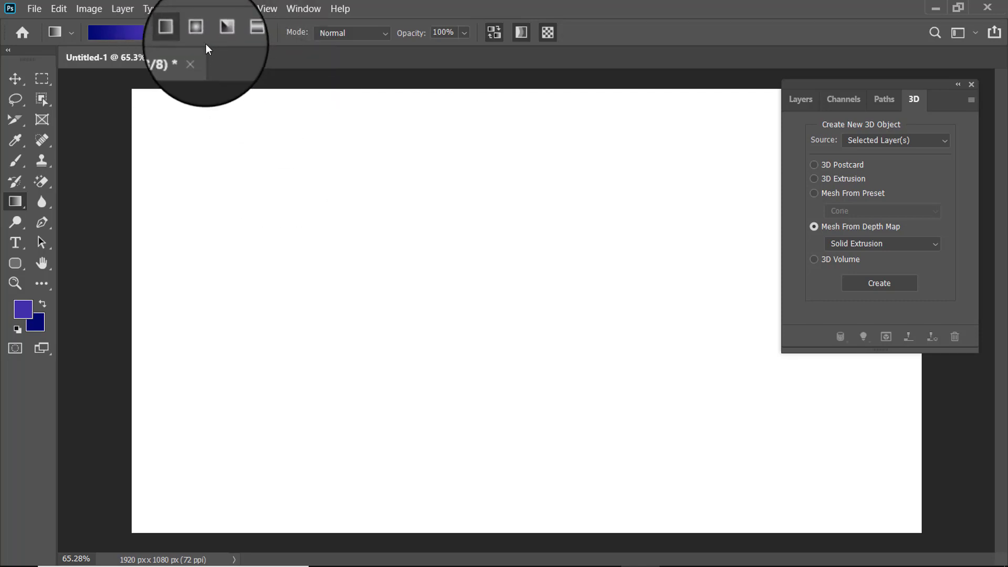
Look through the gradient blend modes, keep Normal, and turn off the Reverse option
left_click(387, 33)
left_click(387, 34)
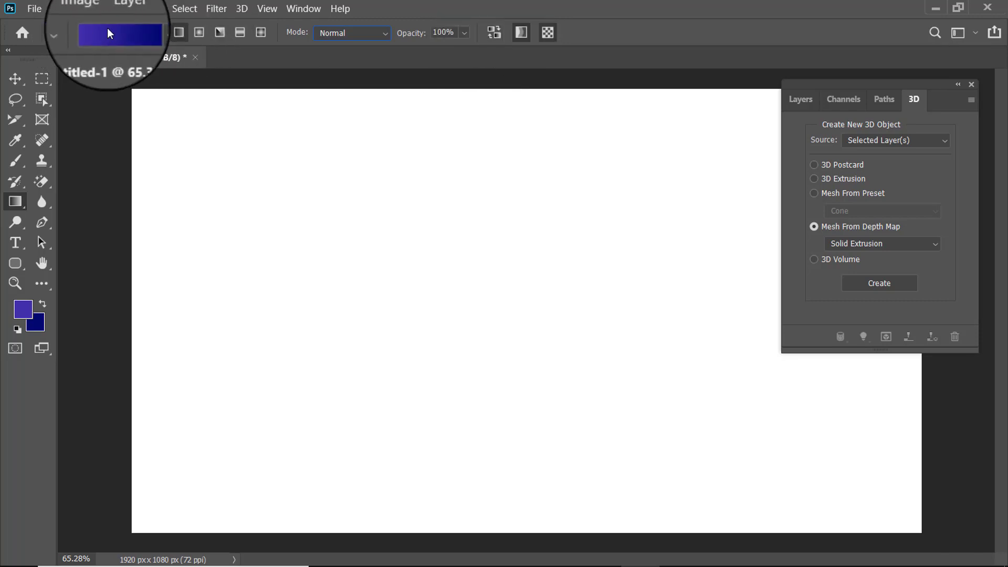
left_click(493, 30)
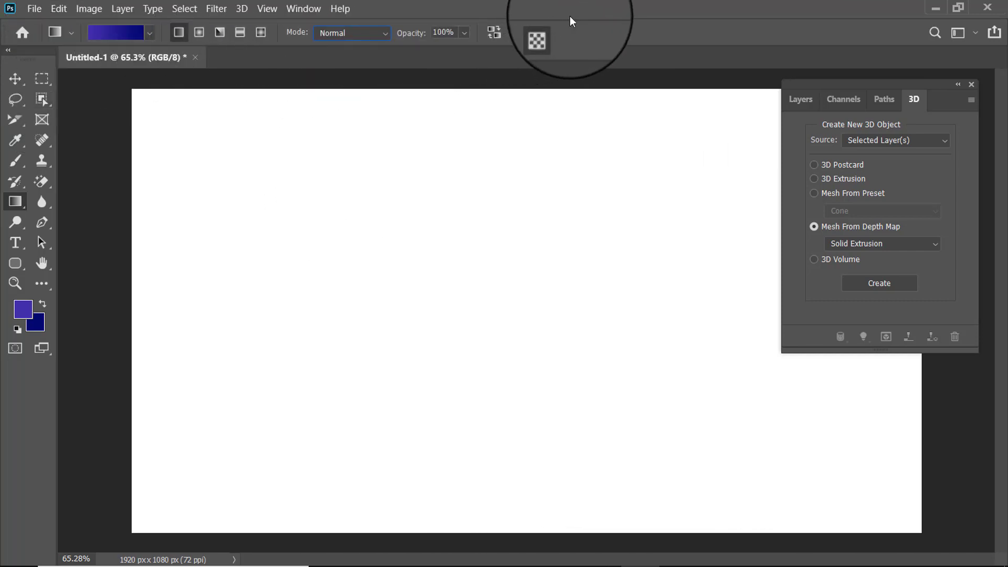
Display the layer list and add a new empty layer above the Background layer
left_click_drag(858, 85, 837, 84)
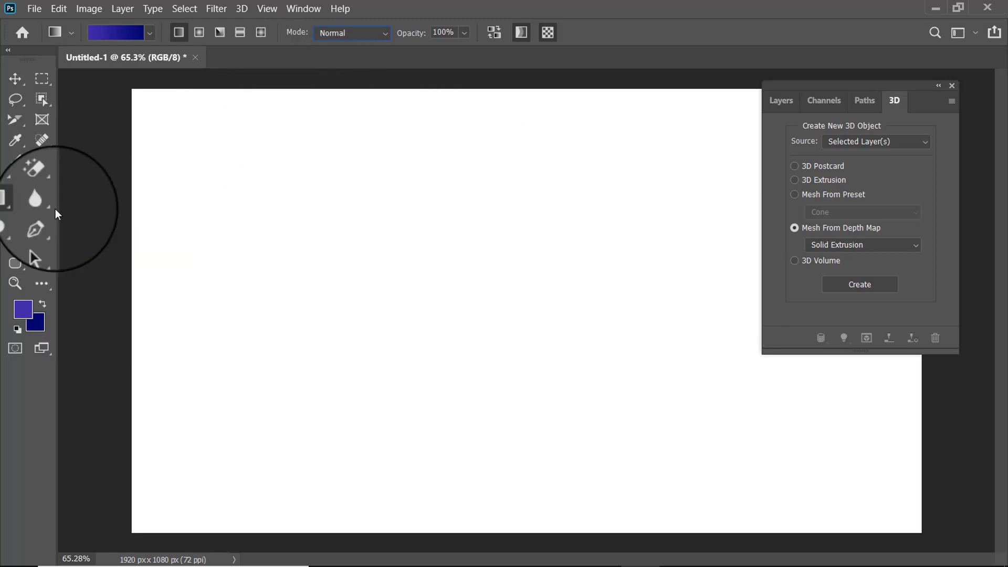
left_click(781, 101)
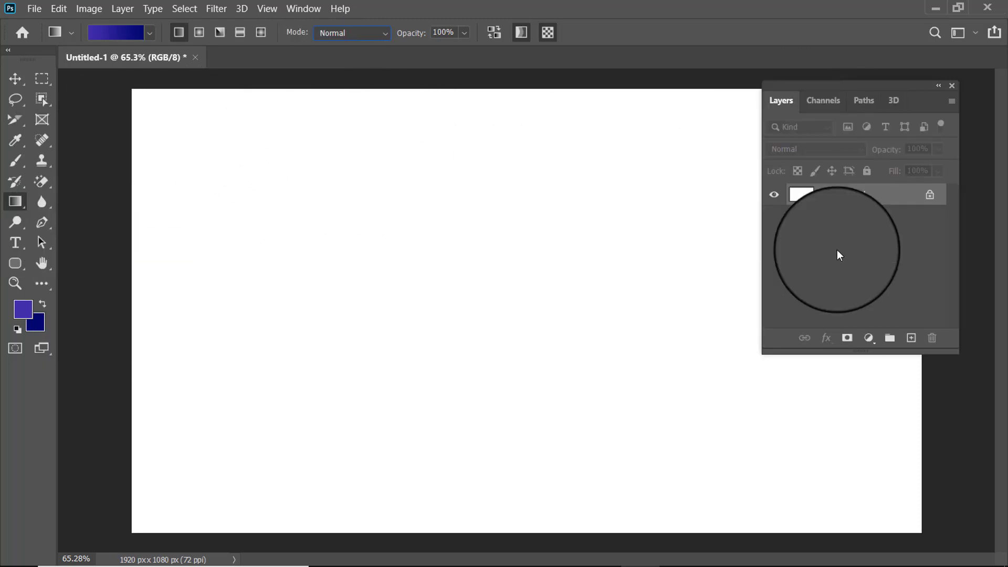
left_click(913, 346)
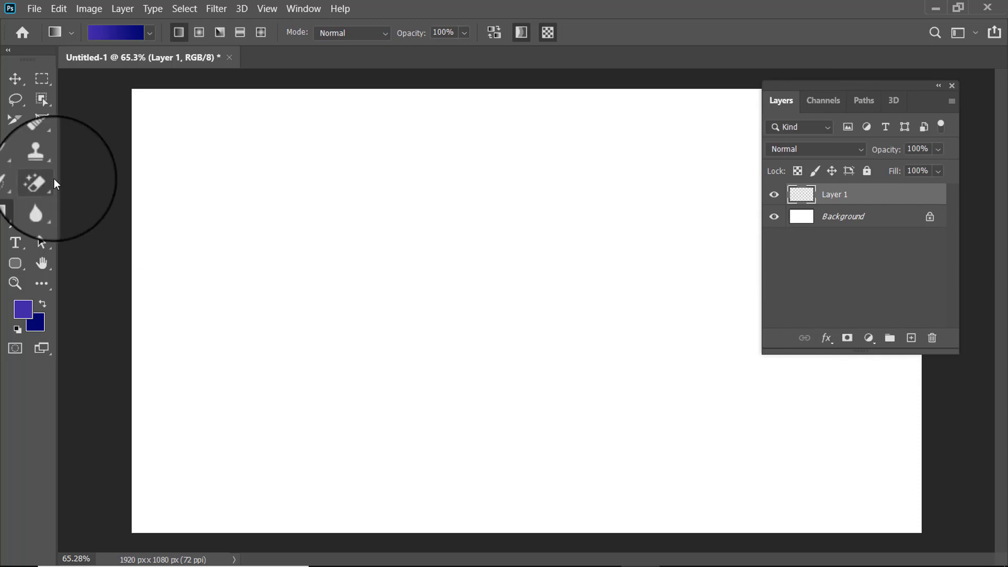
Draw a large circular selection in the left half of the canvas with the Elliptical Marquee Tool
left_click(46, 84)
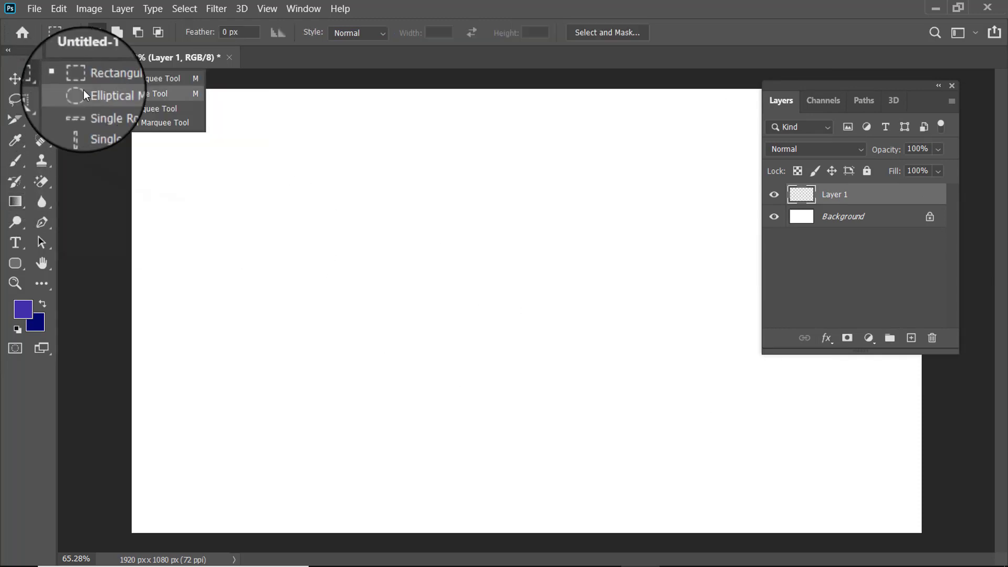
left_click(105, 93)
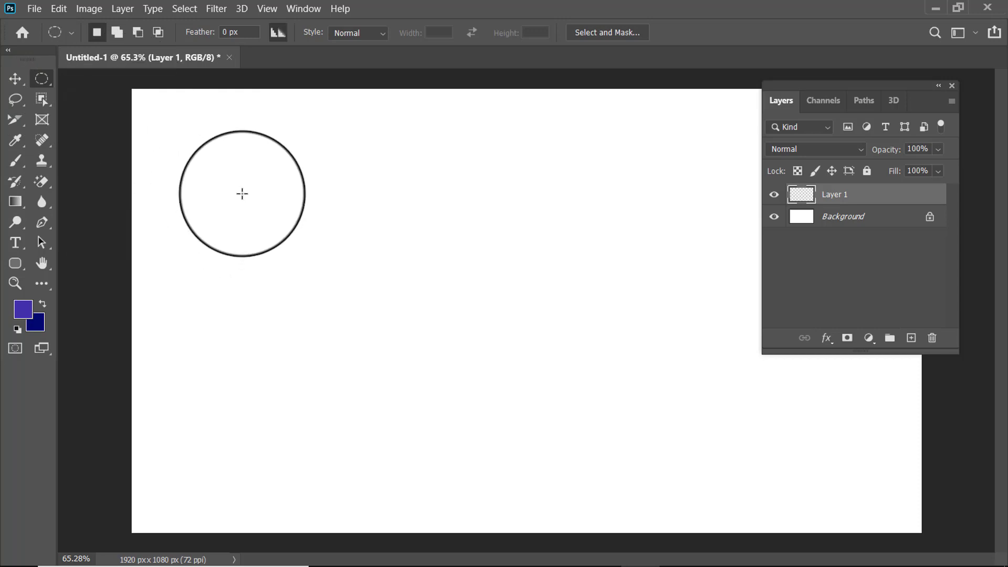
left_click_drag(249, 249, 307, 276)
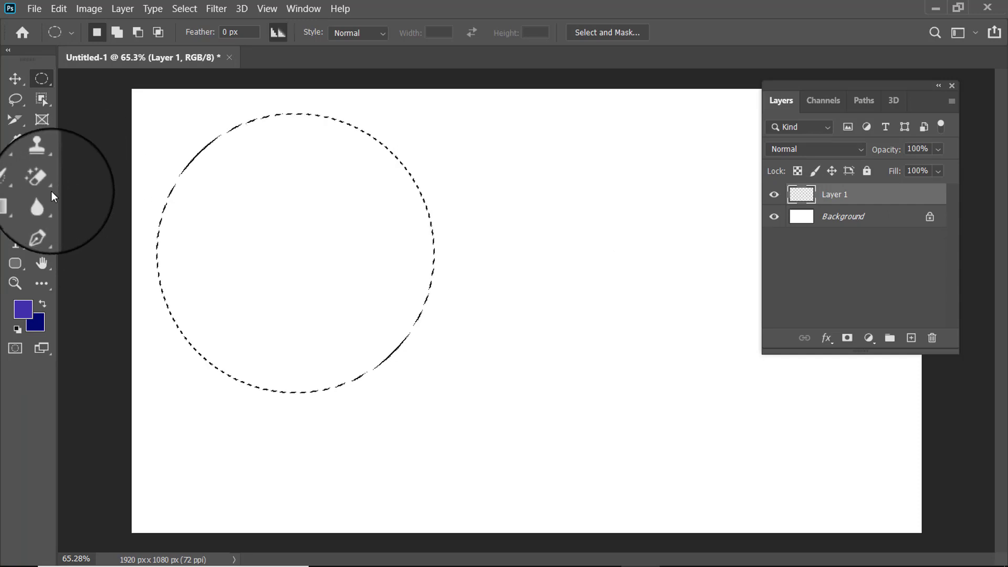
Fill the circular selection with the linear gradient from top to bottom, and refill it using the radial style
left_click(15, 203)
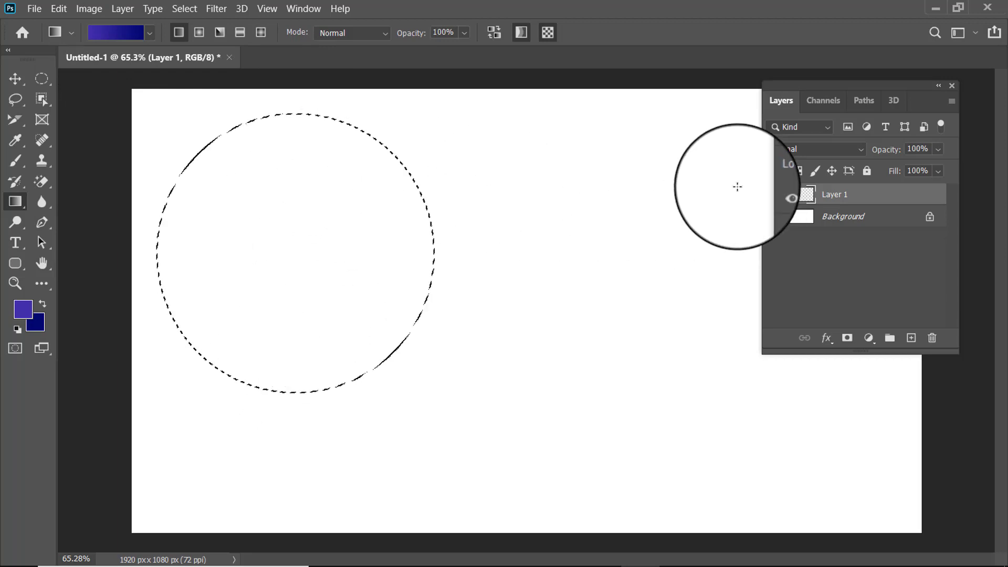
left_click_drag(253, 160, 230, 333)
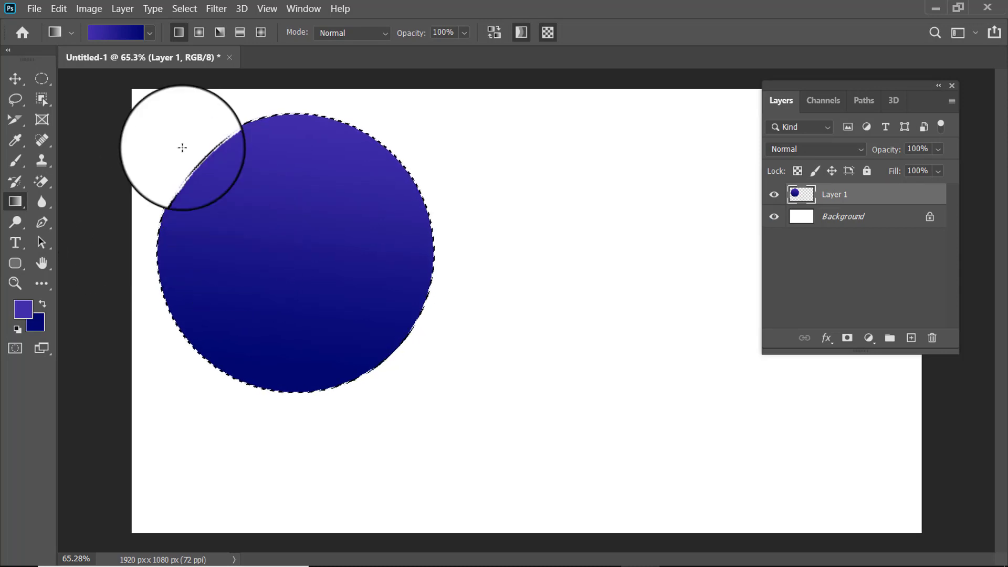
left_click(200, 32)
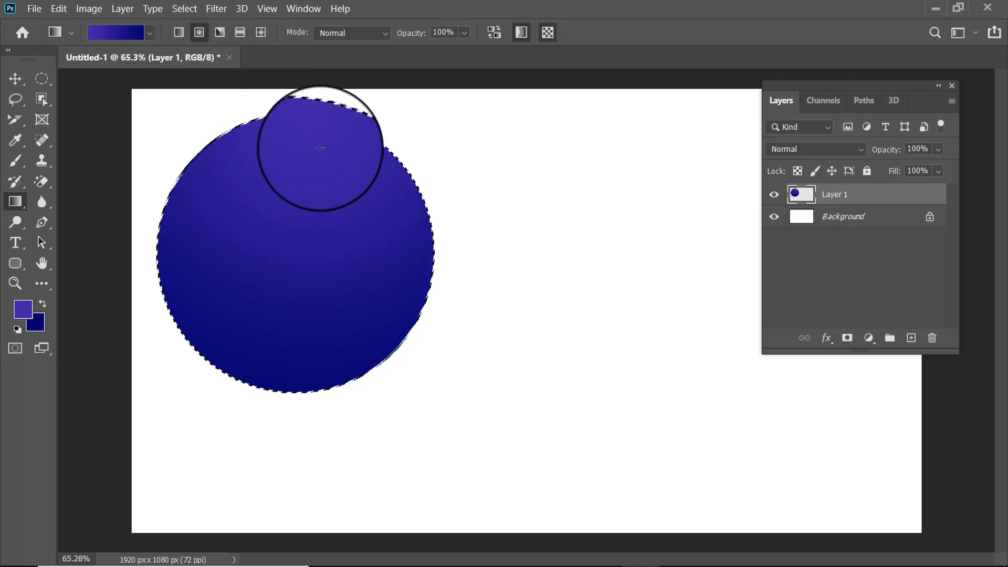
left_click(149, 32)
left_click(150, 32)
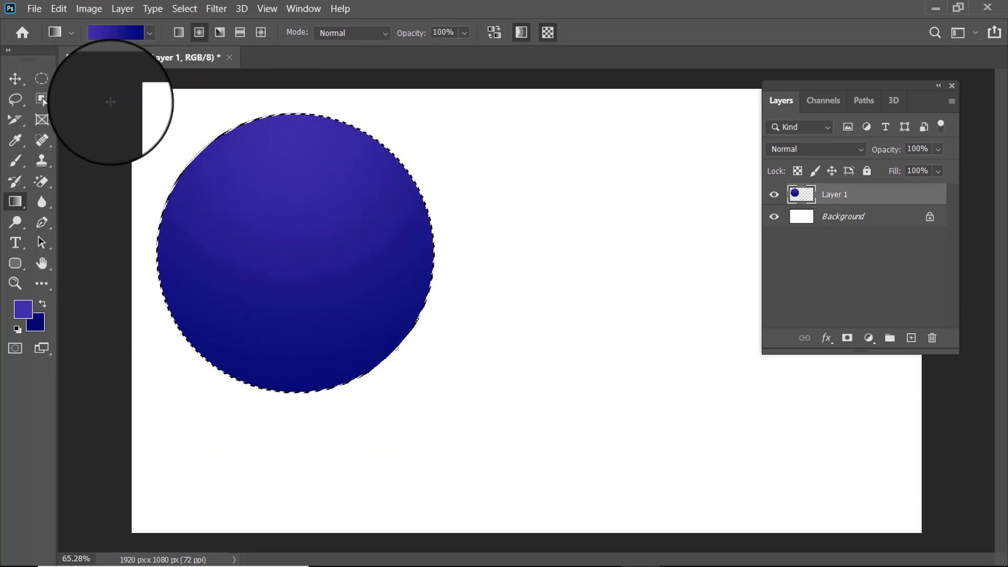
Set the background color to darker blue 020857 and refill the circle with the radial gradient from top to bottom
left_click(38, 321)
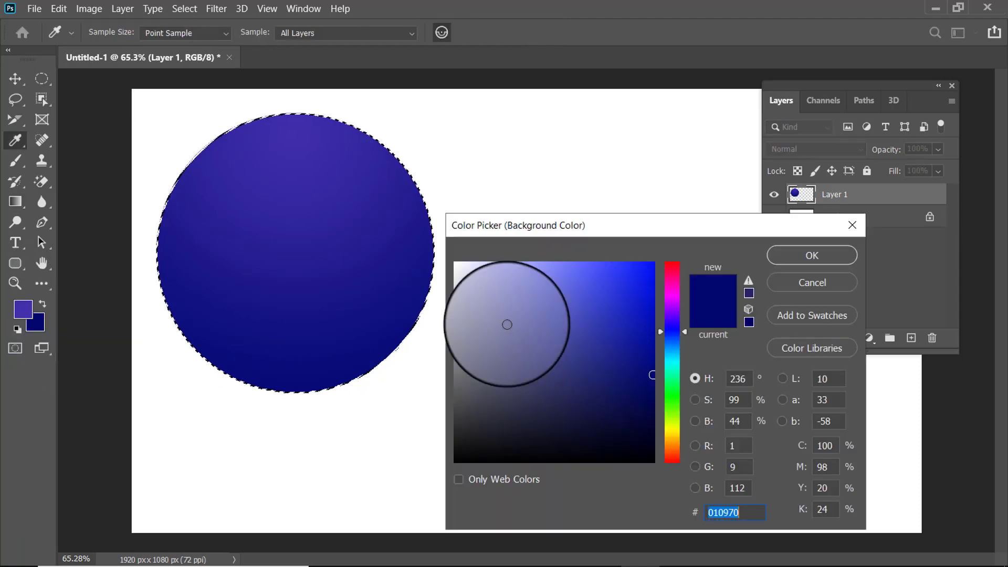
left_click_drag(633, 375, 650, 394)
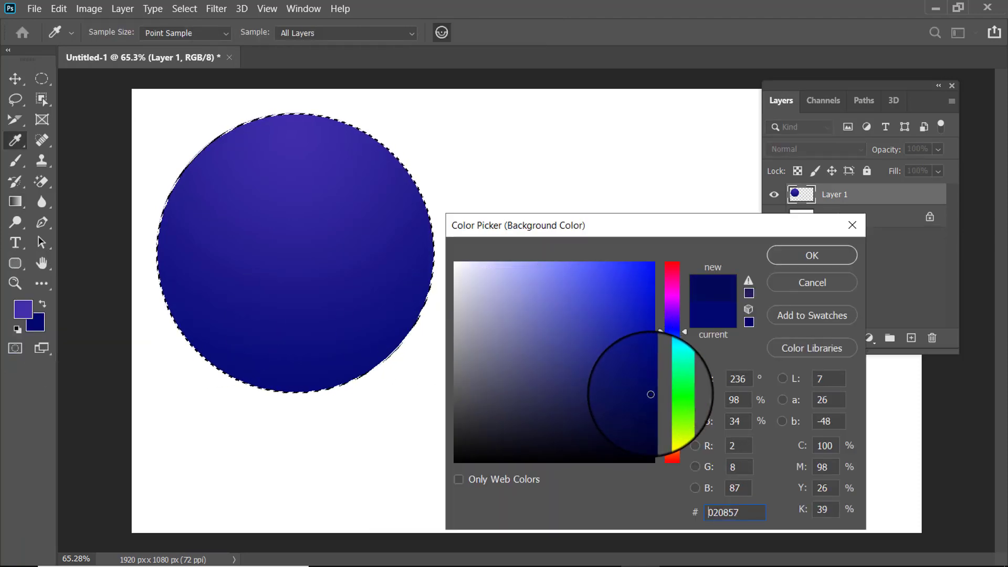
left_click(804, 259)
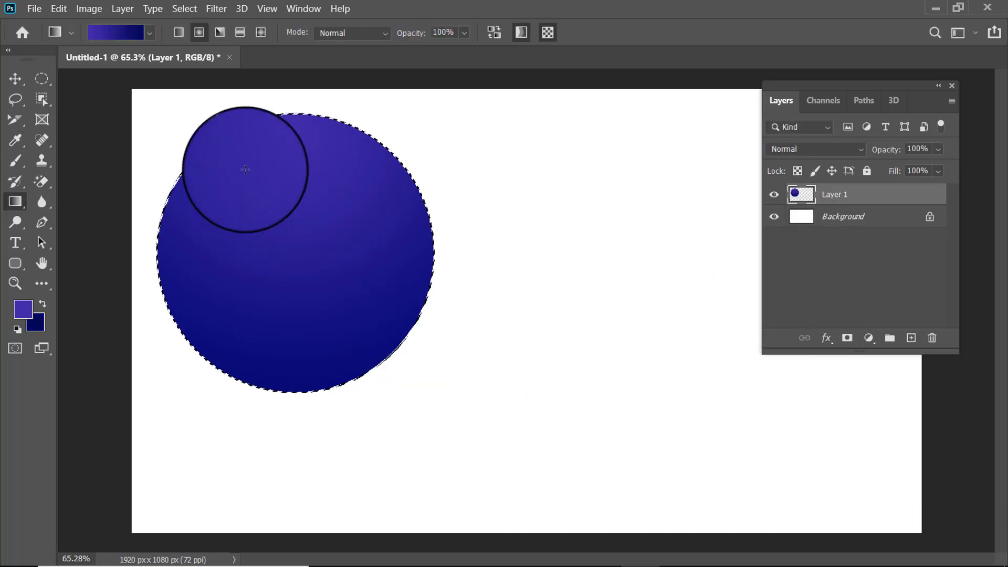
left_click_drag(286, 340, 286, 343)
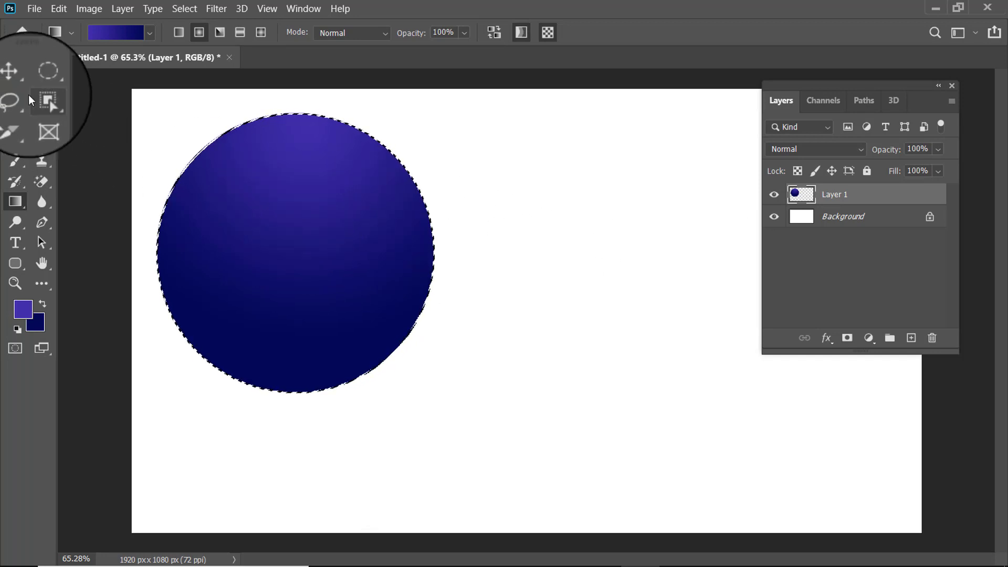
Move the gradient-filled circle slightly left and back right with the Move Tool
left_click(15, 78)
left_click_drag(367, 241, 290, 230)
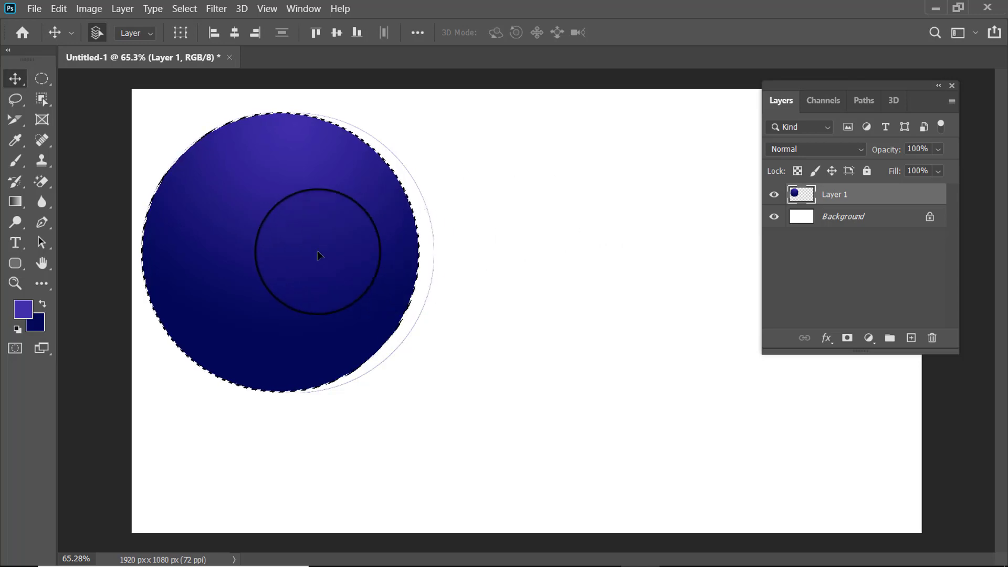
left_click_drag(309, 249, 326, 249)
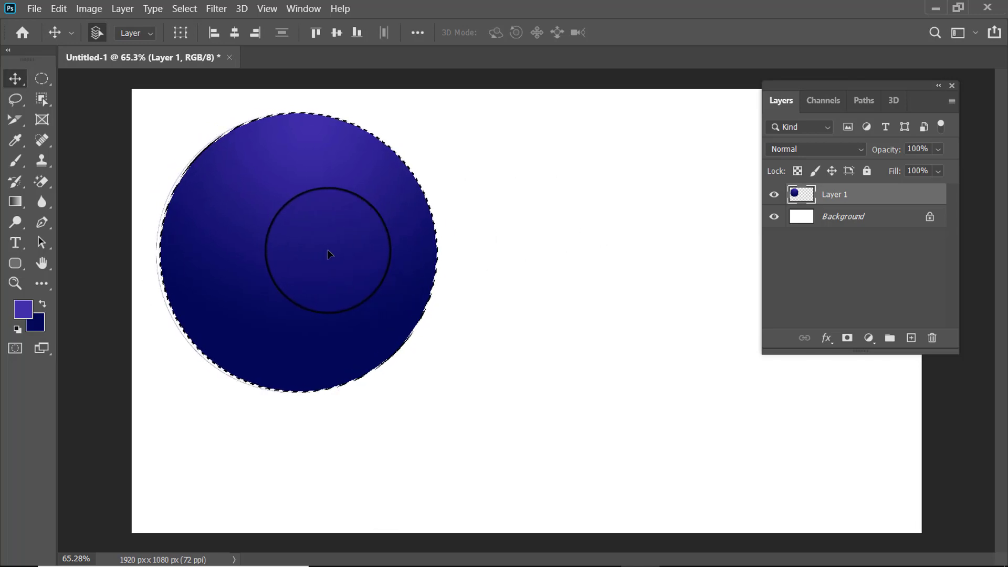
Add a new empty layer above the blue circle's layer and hide Layer 1
left_click(428, 202)
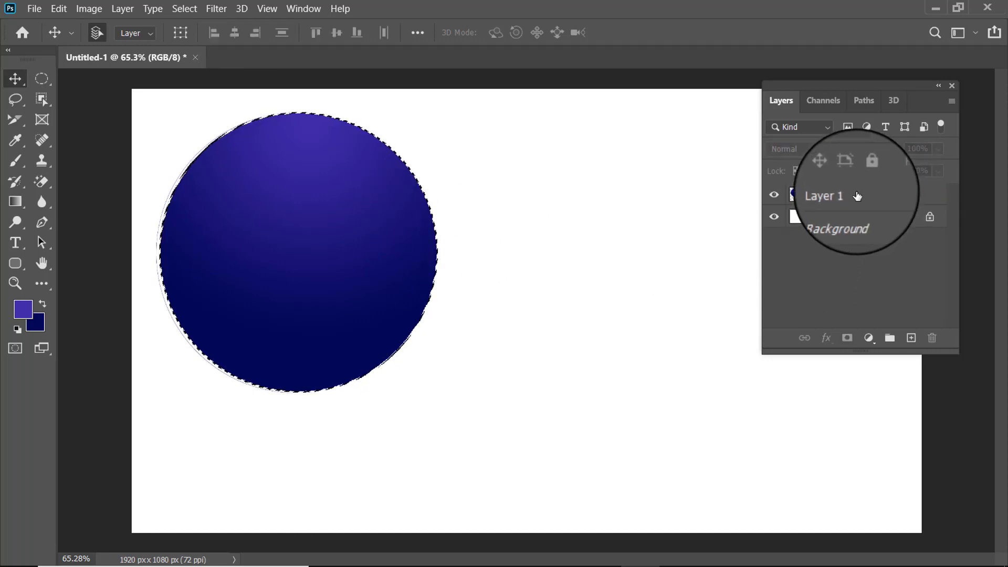
left_click_drag(857, 196, 911, 337)
left_click(883, 196)
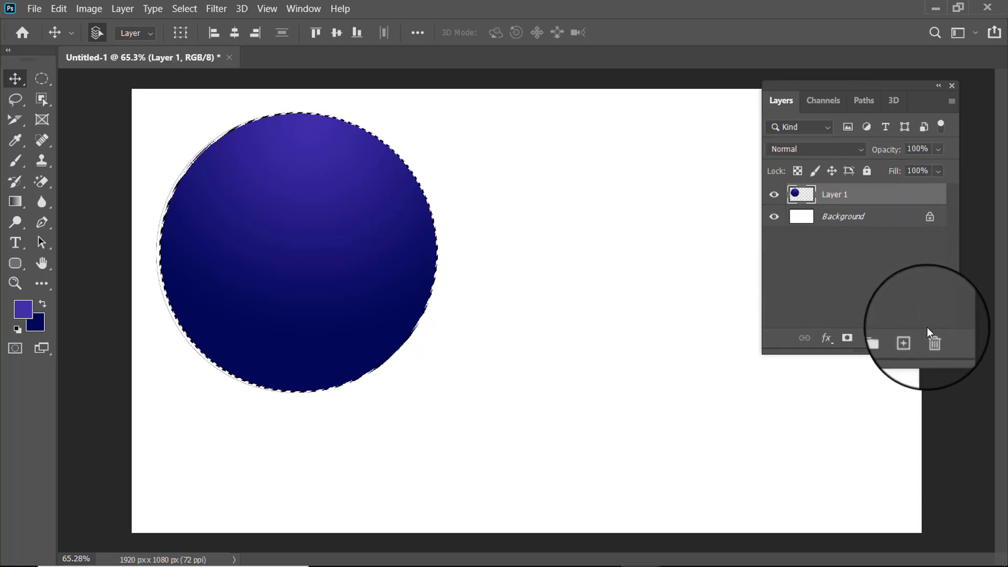
left_click(912, 338)
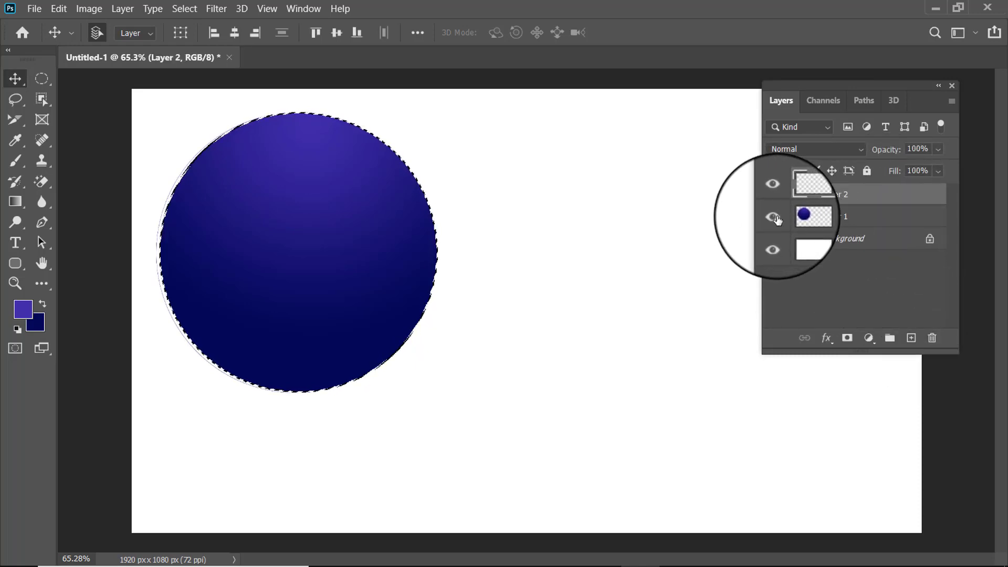
left_click(776, 218)
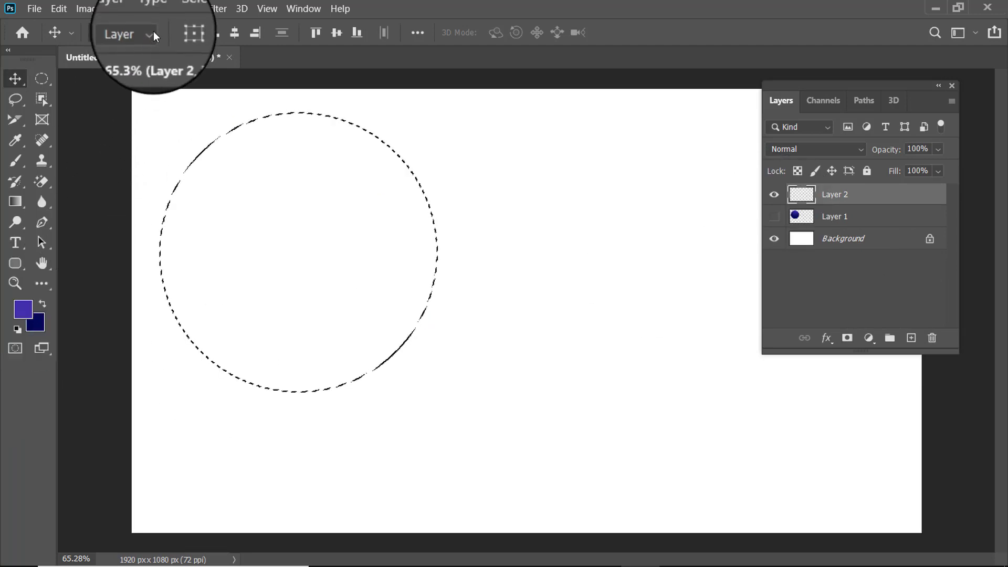
Fill the circular selection on Layer 2 from top to bottom with a yellow-to-red-orange radial gradient from the Oranges presets
left_click(16, 202)
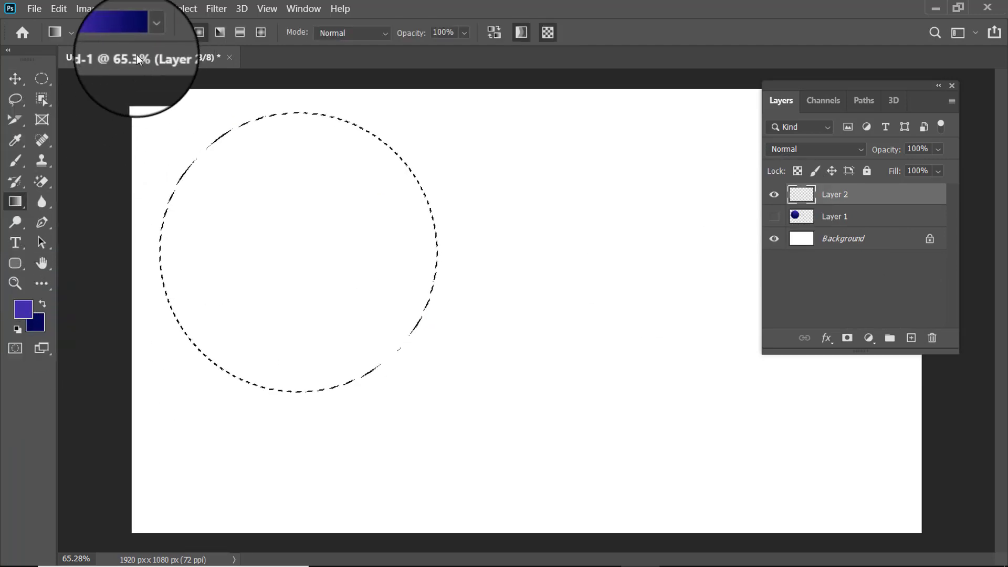
left_click(150, 32)
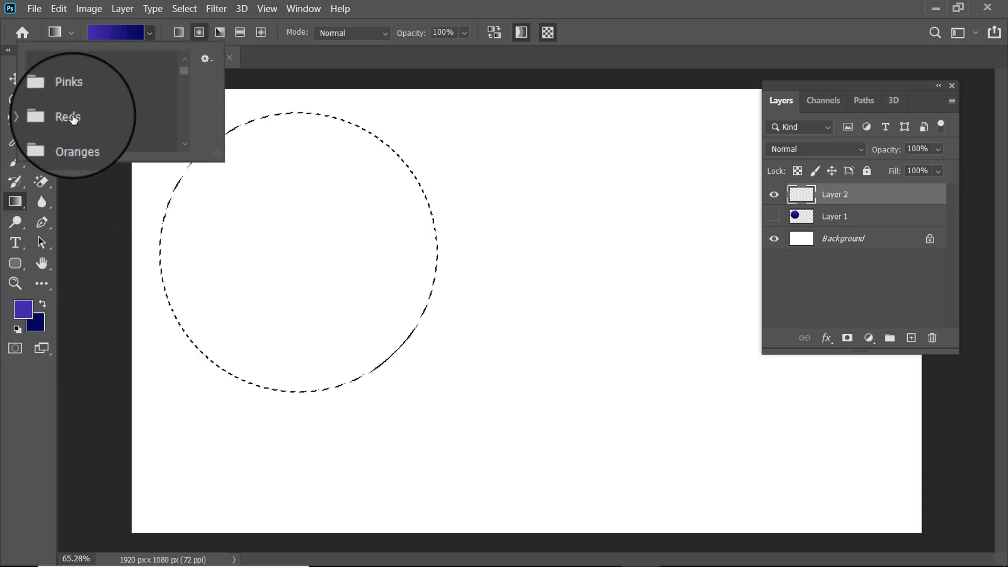
scroll(75, 120, "up", 2)
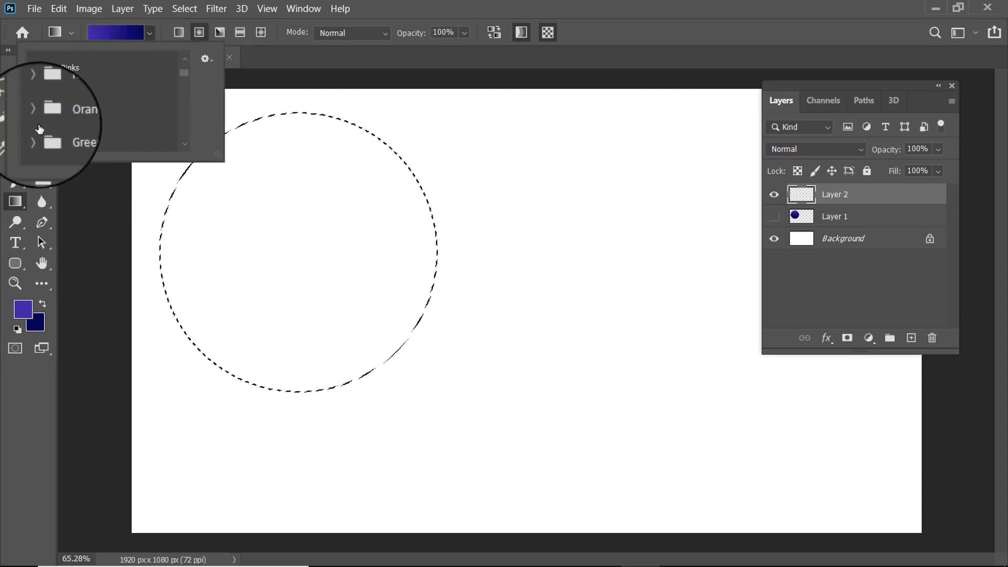
left_click(133, 115)
scroll(133, 115, "down", 2)
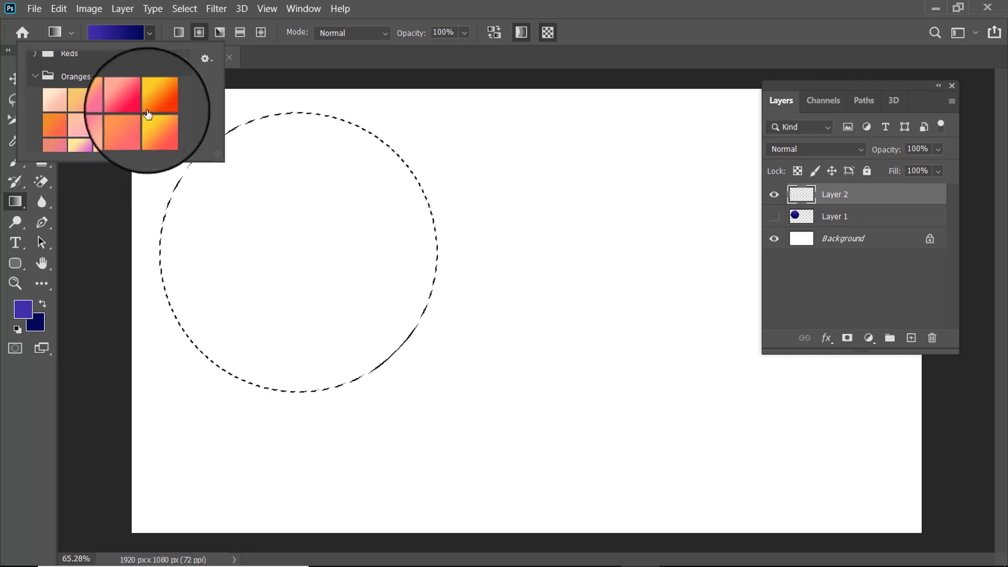
left_click(156, 100)
left_click_drag(312, 120, 253, 436)
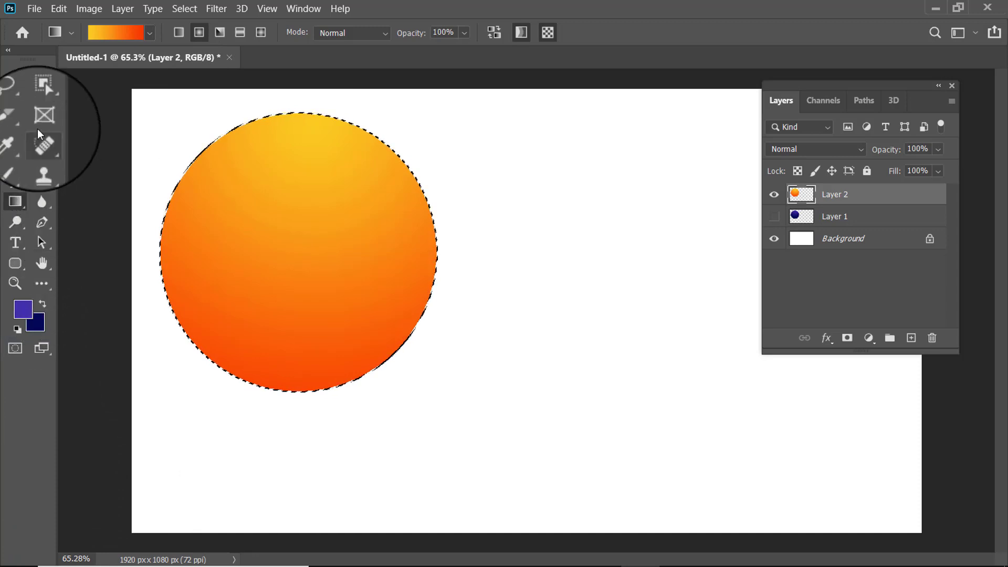
Add another new layer above the orange circle's layer and hide Layer 2
left_click(911, 338)
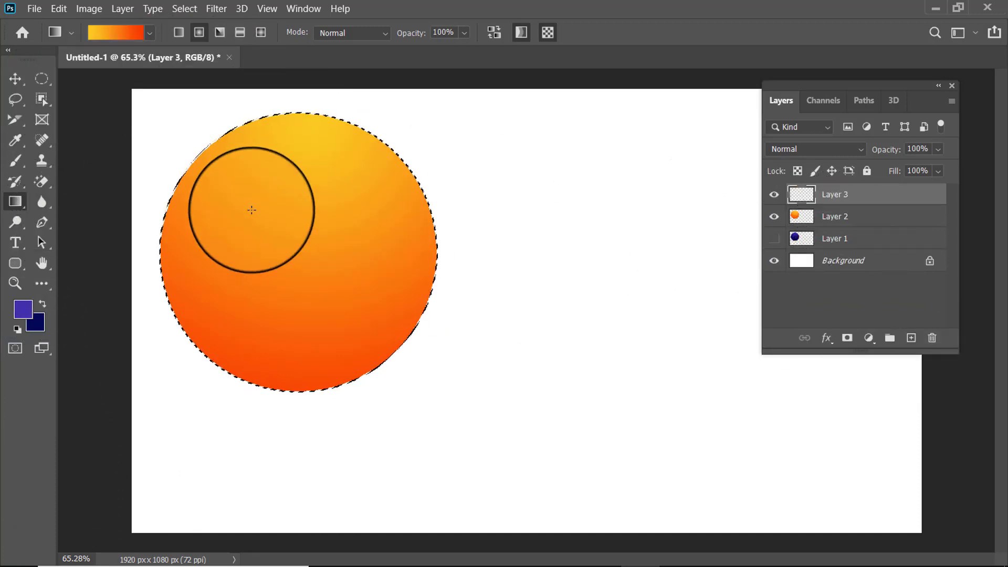
left_click(775, 216)
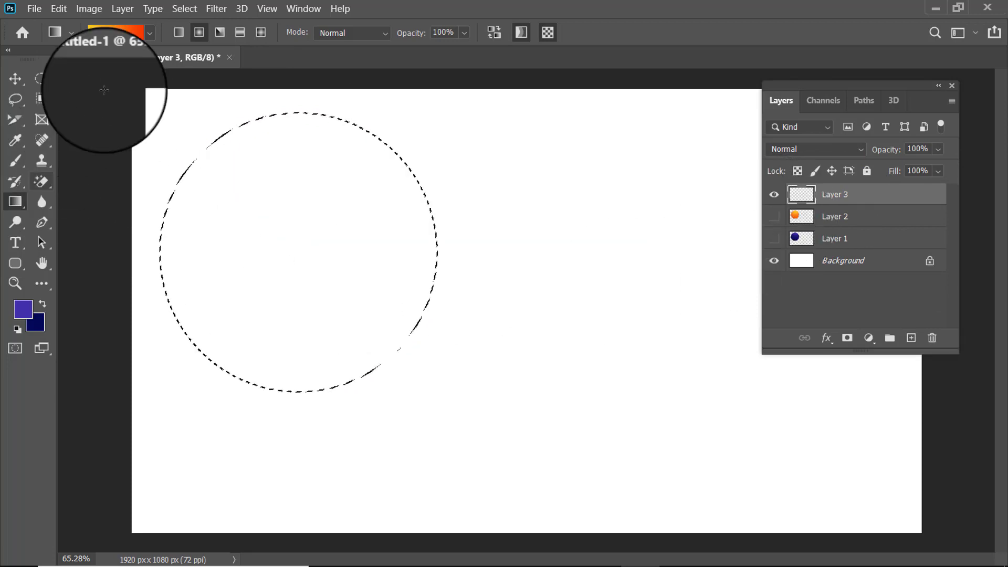
Fill the circular selection on Layer 3 from top to bottom with the orange-yellow-blue radial gradient from the dooffy preset group
left_click(150, 33)
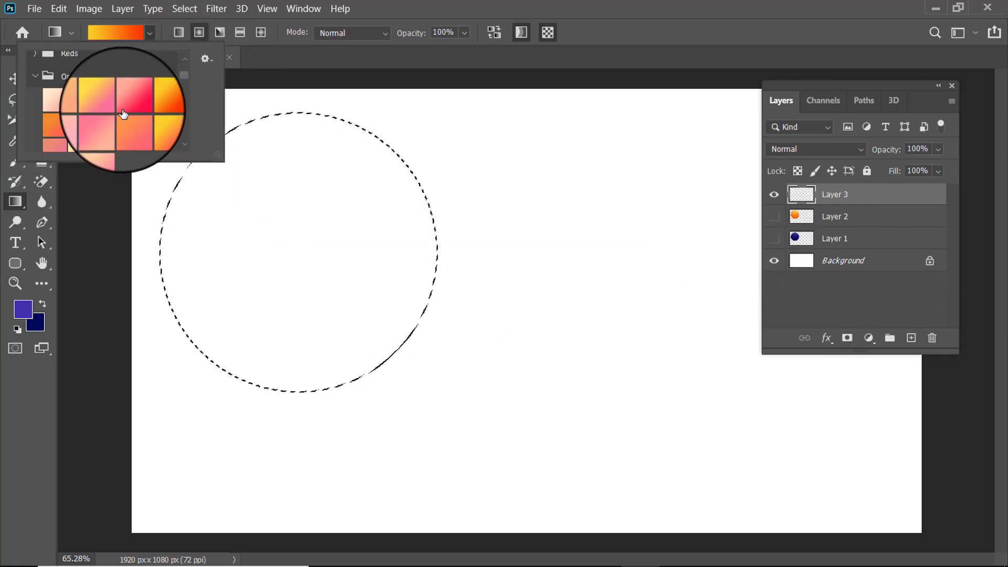
scroll(126, 121, "up", 3)
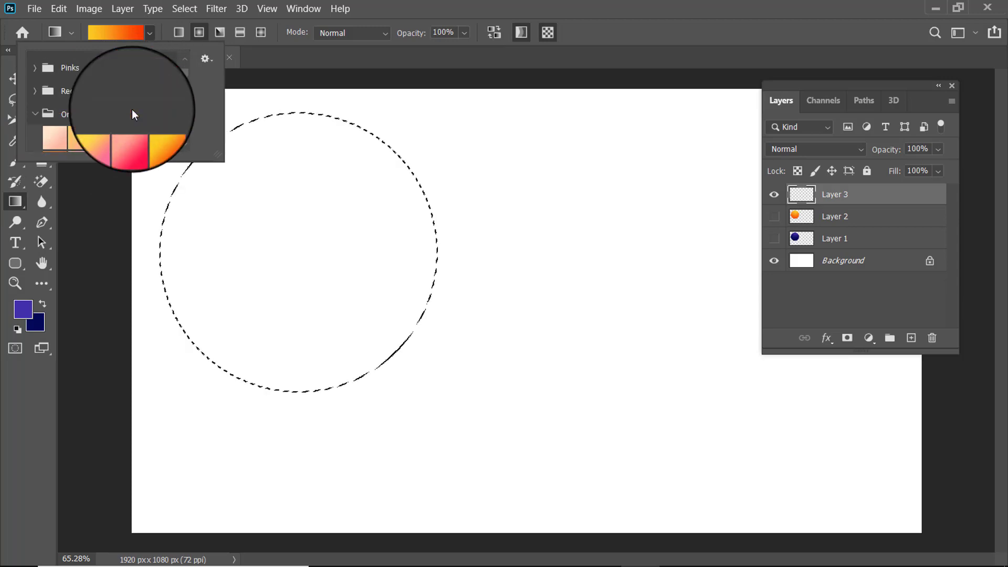
left_click(35, 113)
scroll(74, 115, "down", 2)
scroll(75, 119, "down", 3)
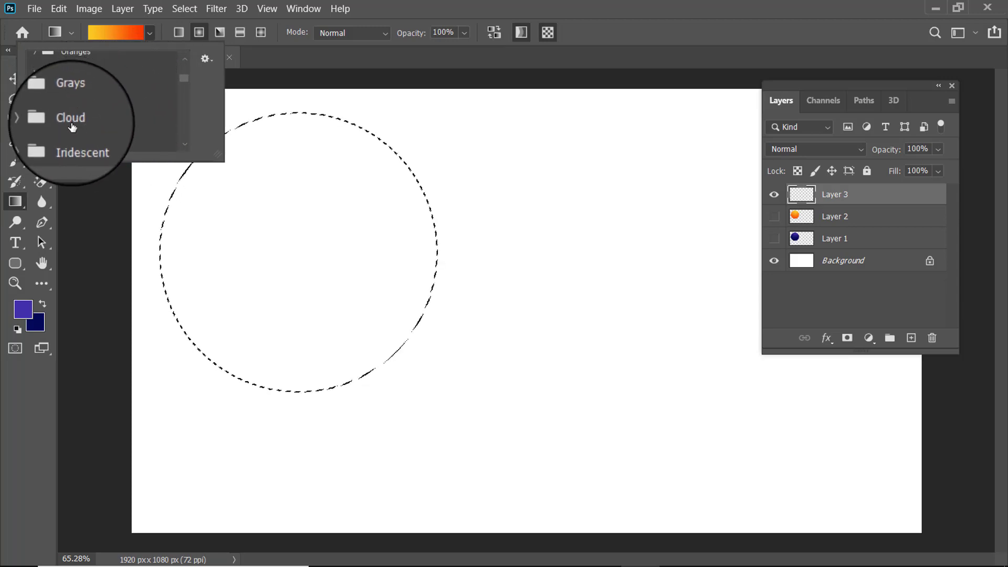
scroll(56, 136, "down", 3)
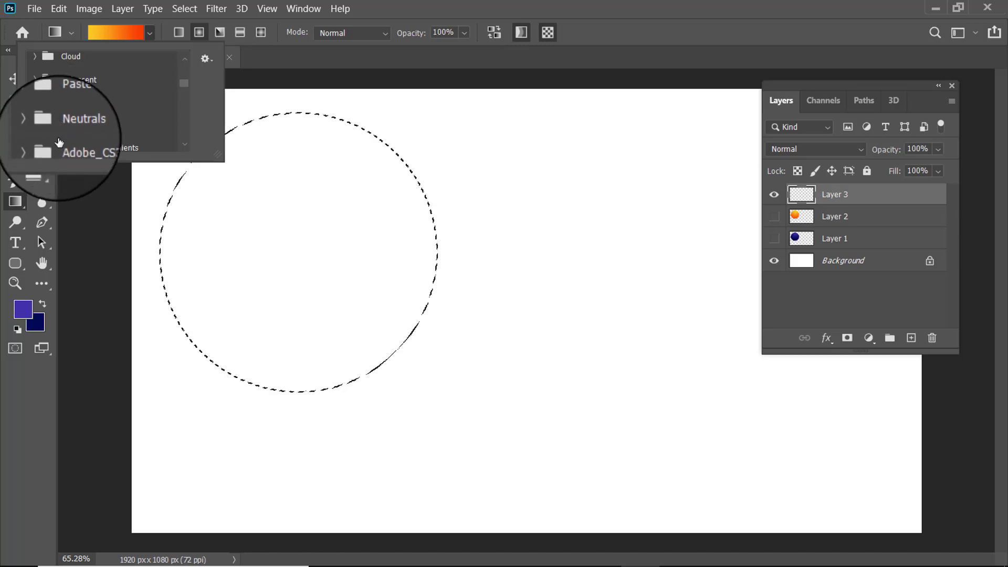
scroll(50, 133, "down", 1)
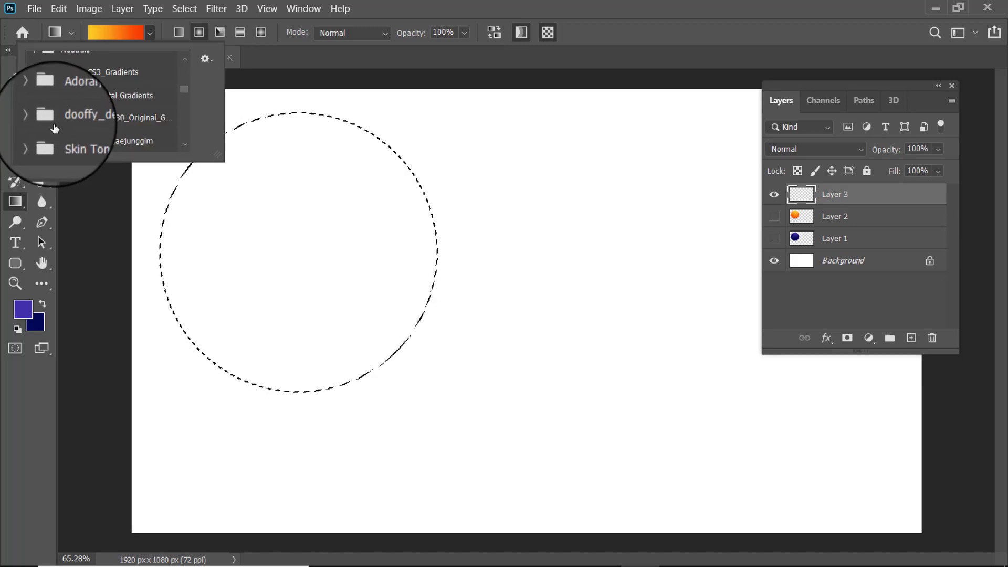
left_click(33, 118)
scroll(73, 105, "down", 2)
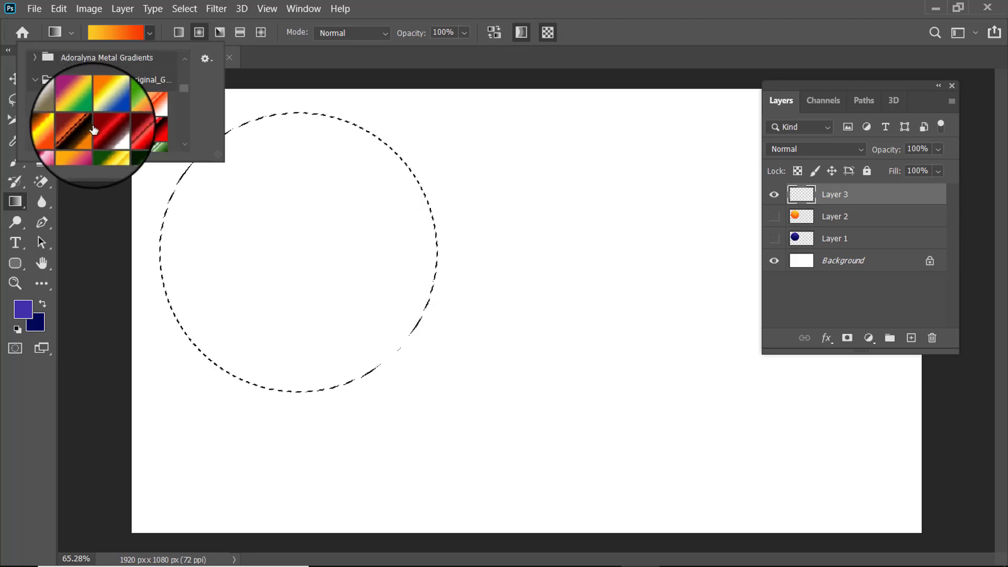
left_click(105, 107)
left_click_drag(315, 128, 275, 361)
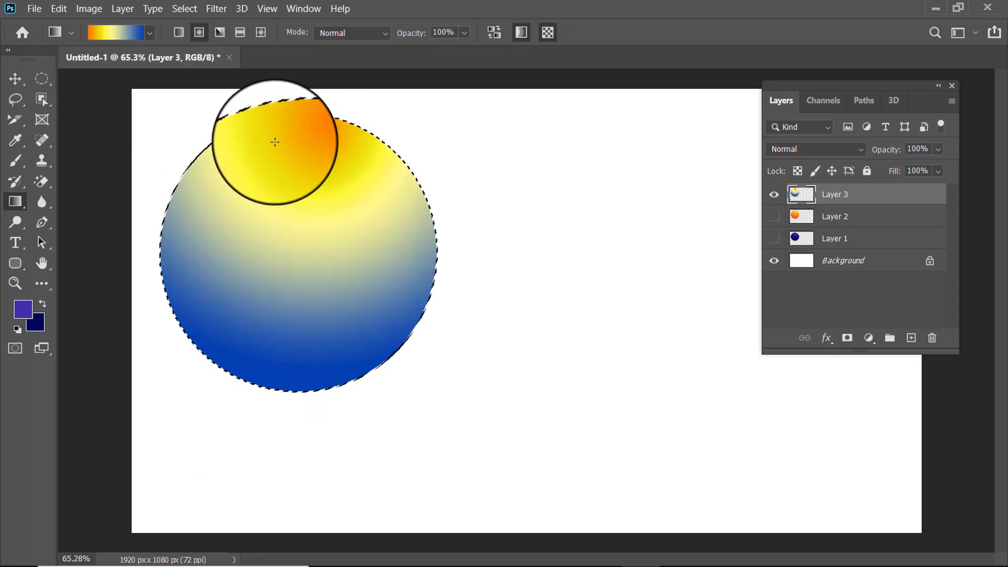
Make Layer 1 and Layer 2 visible again and deselect the circular selection
left_click(774, 217)
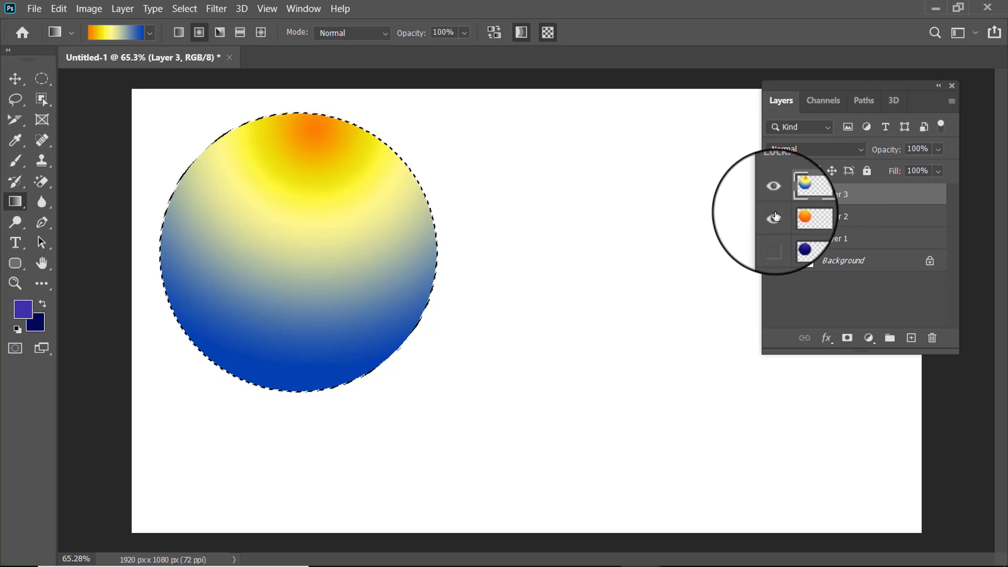
left_click(184, 9)
left_click(194, 36)
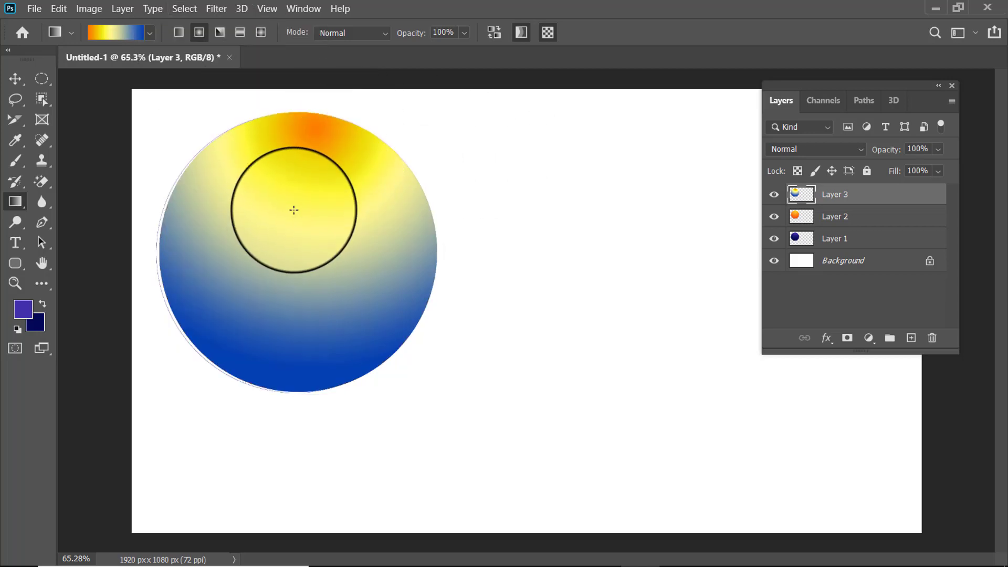
Try to spread the three full-size circles across the canvas with the Move Tool, and undo the moves
key("v")
left_click_drag(310, 216, 657, 223)
left_click_drag(345, 232, 586, 384)
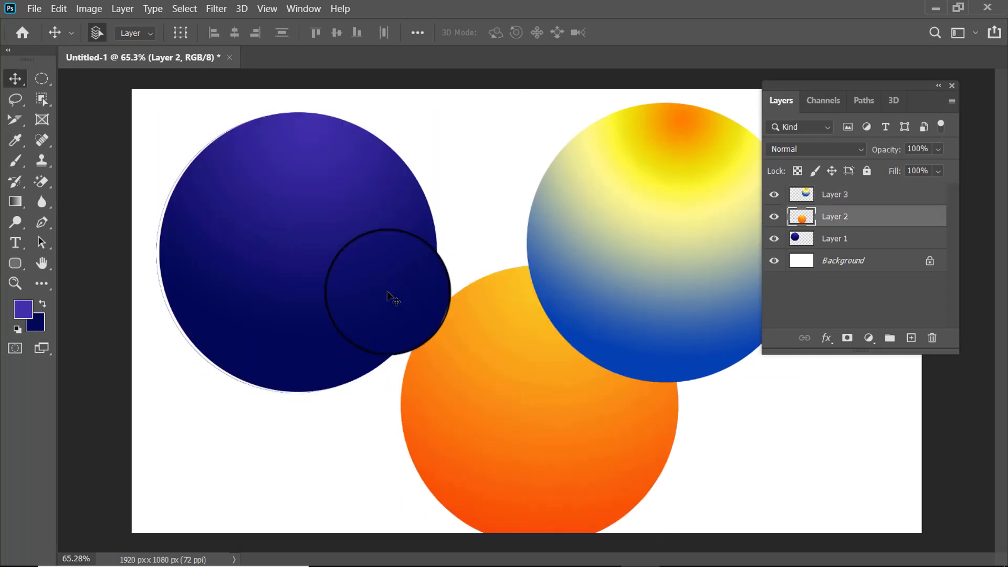
mouse_move(343, 273)
left_mouse_down()
mouse_move(311, 266)
mouse_move(327, 272)
left_mouse_up()
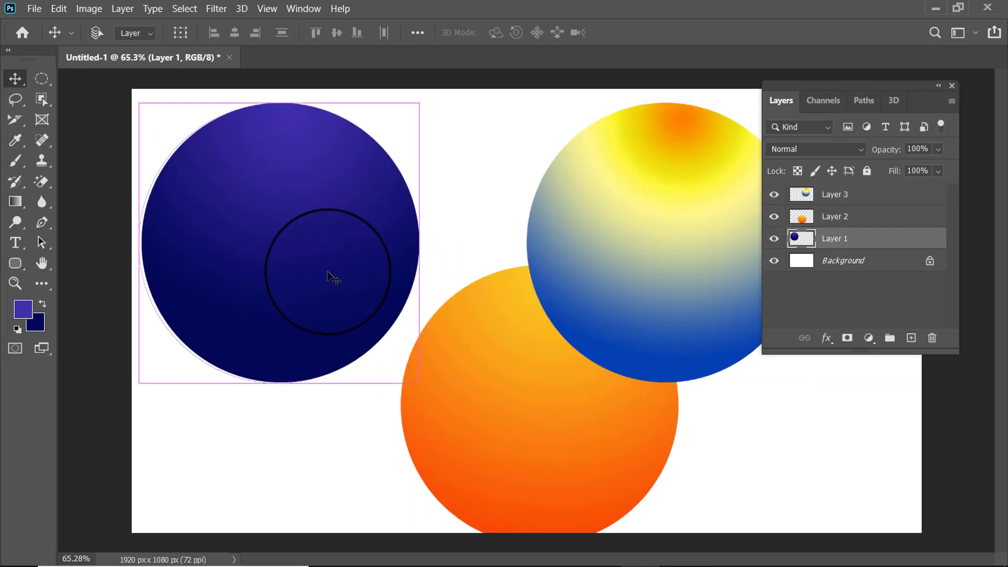
key("ctrl+z")
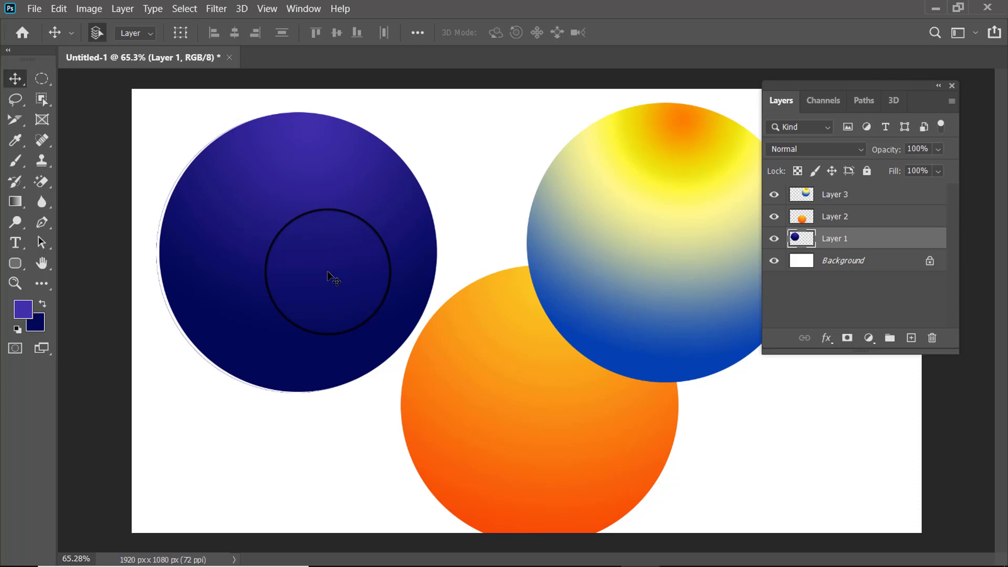
key("ctrl+z")
key("ctrl+z")
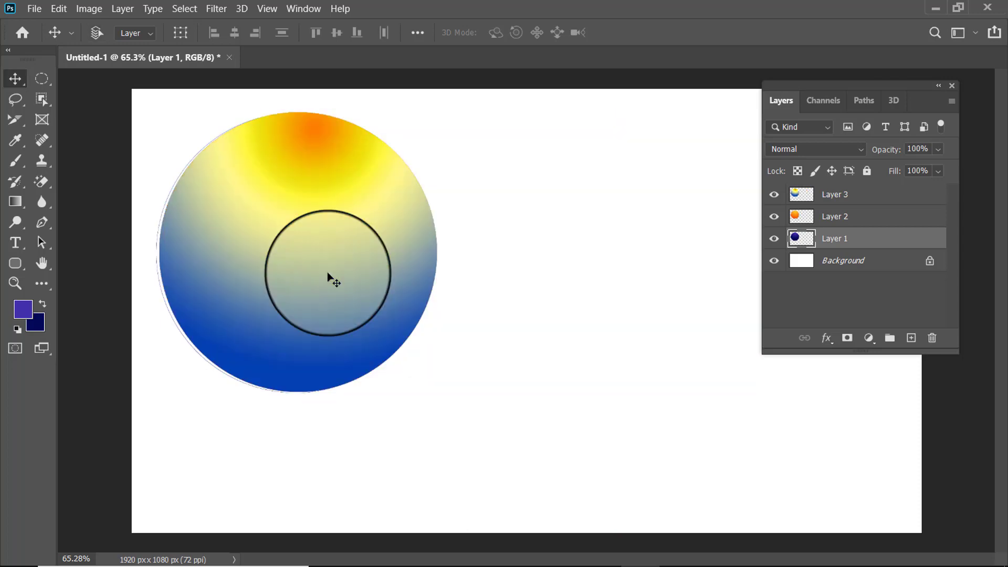
key("ctrl+t")
left_click_drag(330, 274, 268, 178)
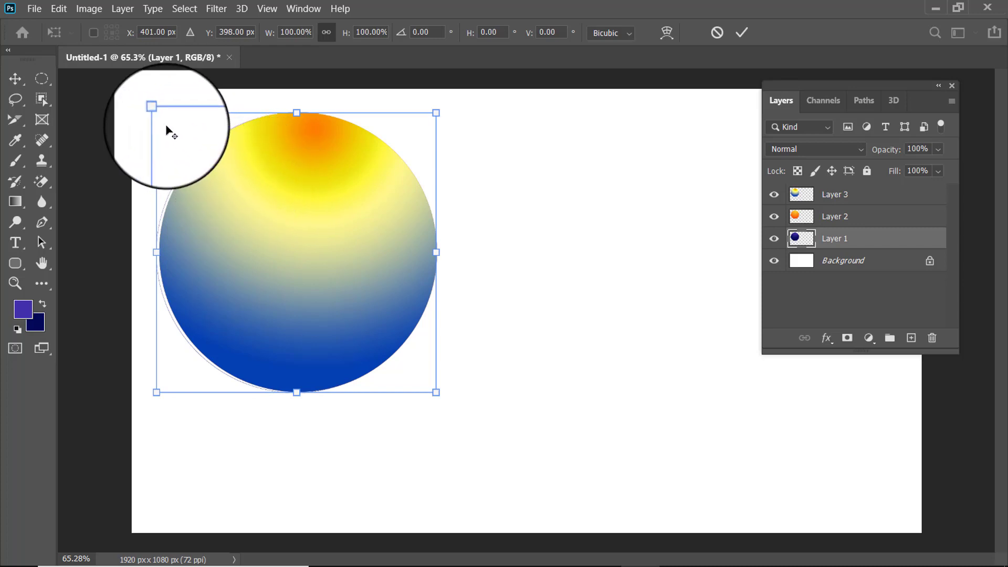
left_click_drag(157, 114, 202, 160)
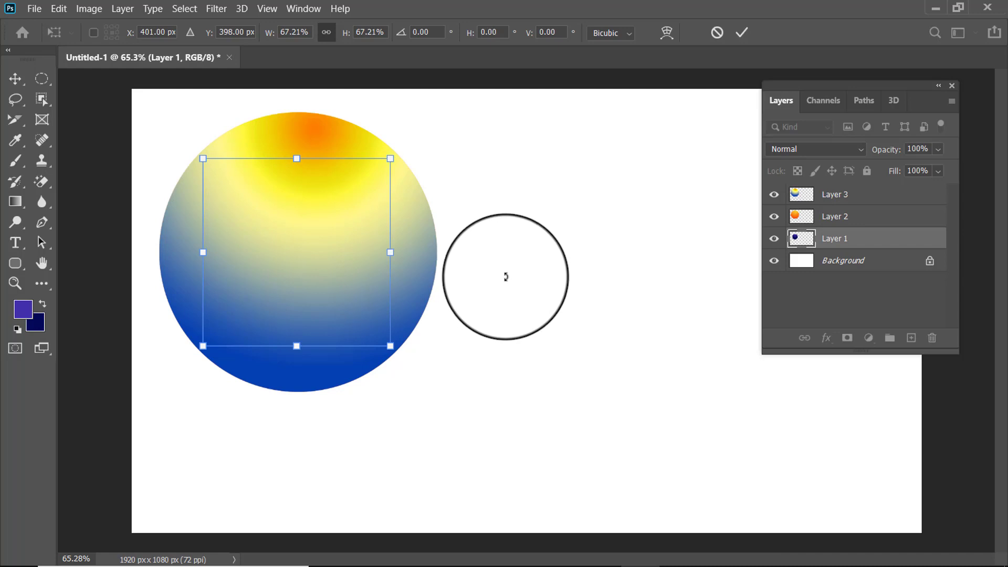
key("ctrl+z")
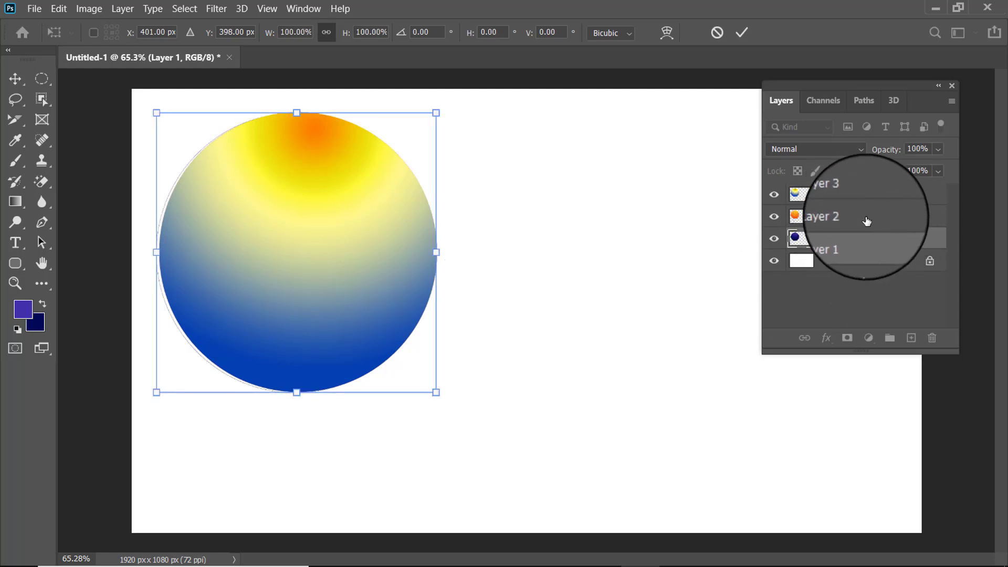
Select Layers 1 to 3 together and scale the three circles down proportionally around their centre with Free Transform
left_click(862, 199, "shift")
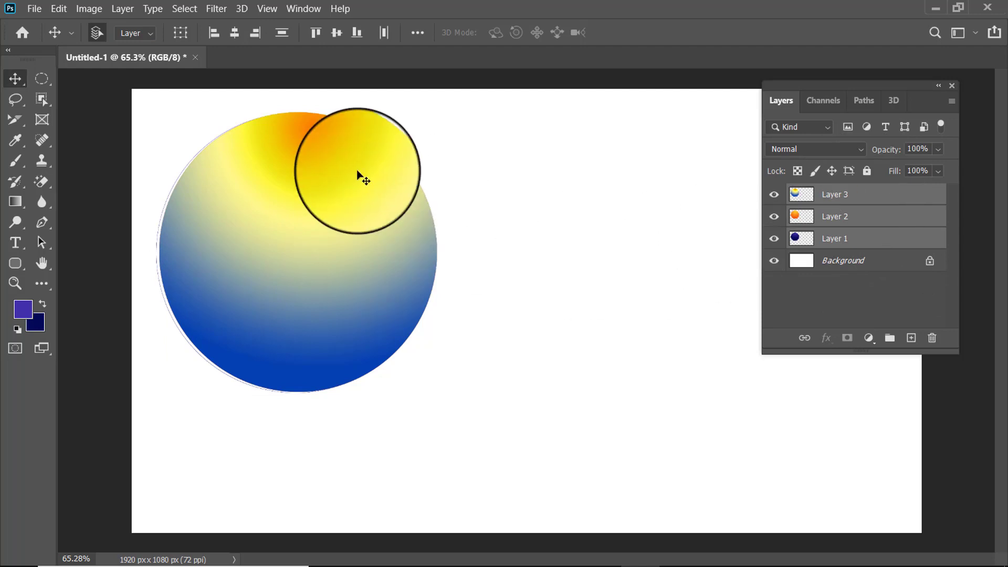
key("ctrl+t")
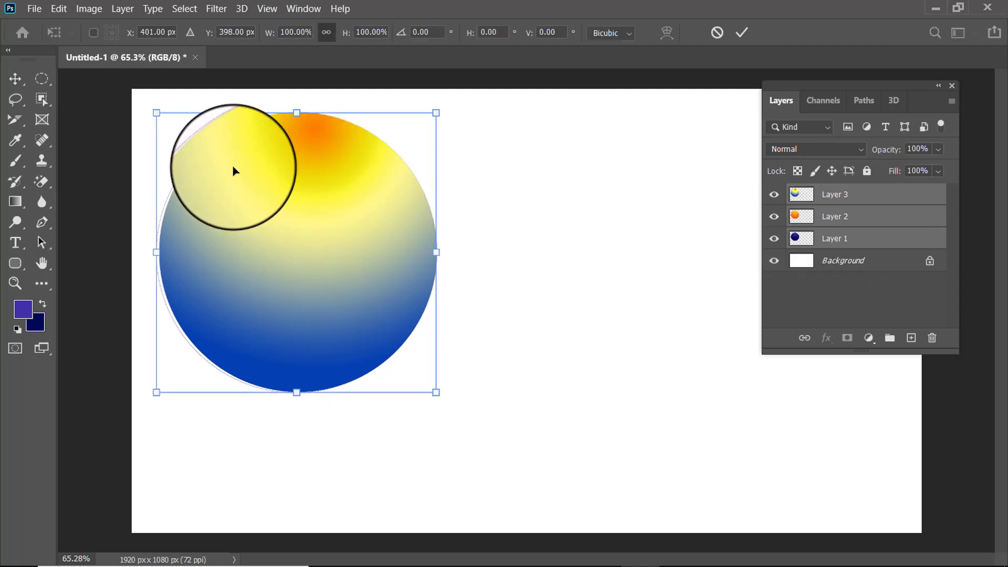
left_click_drag(157, 113, 210, 166)
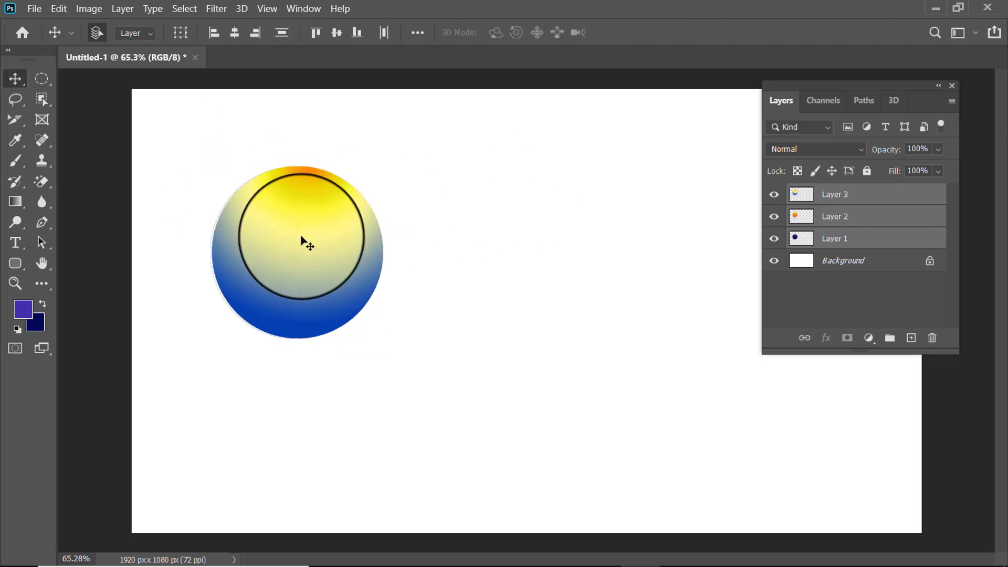
Spread the circles apart: the blue one at the canvas's upper left, the orange one lower centre, the yellow-blue one to the right
left_click_drag(302, 236, 709, 239)
left_click(875, 237)
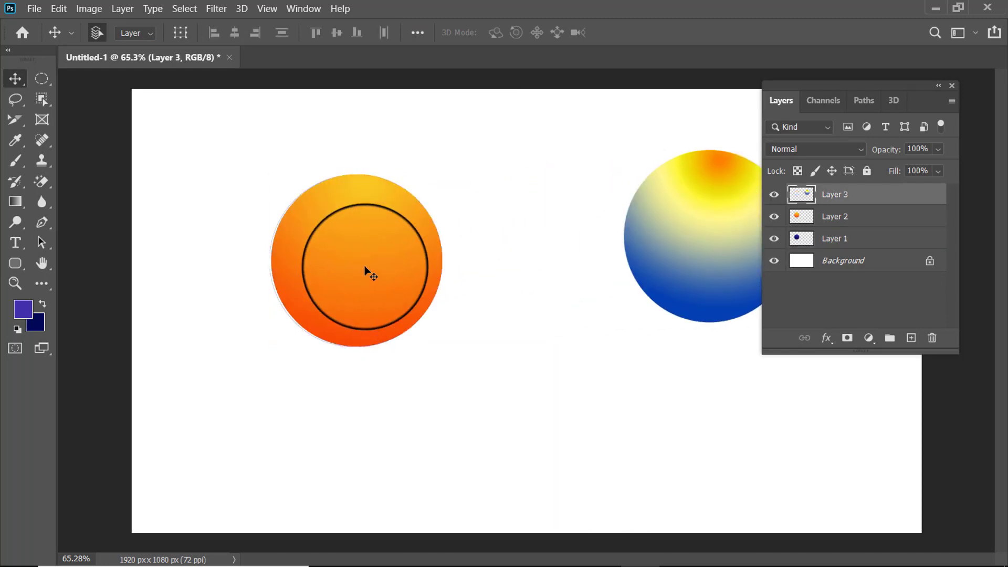
left_click_drag(367, 270, 279, 256)
left_click_drag(725, 221, 610, 173)
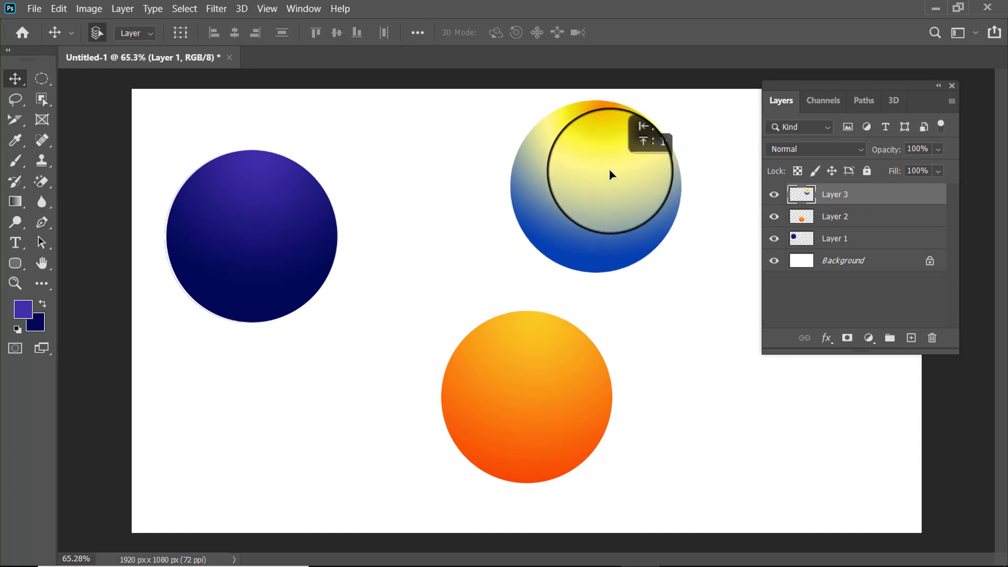
left_click_drag(565, 383, 464, 365)
left_click_drag(619, 173, 662, 268)
left_click_drag(253, 237, 265, 195)
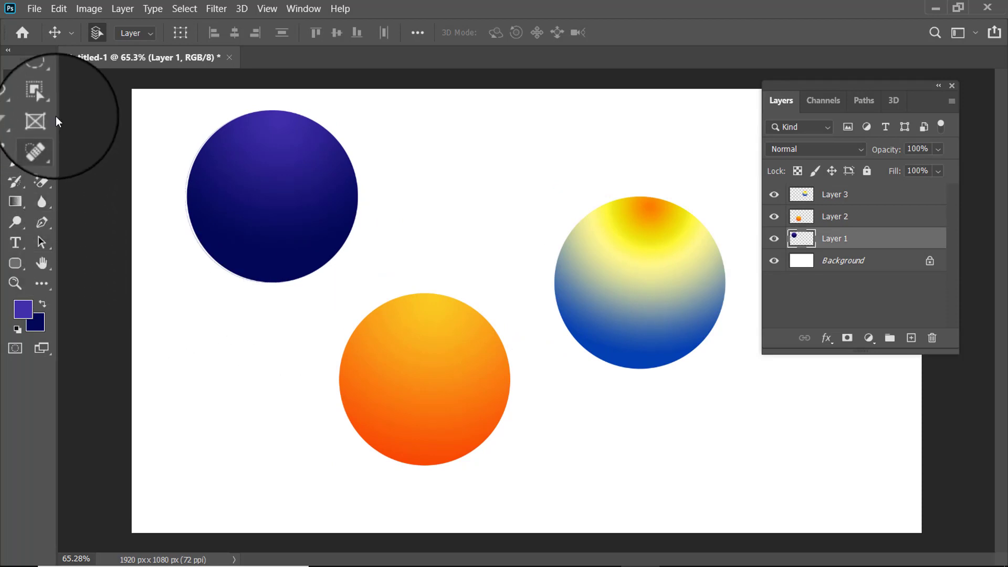
Add a new layer above Layer 3 and draw a flat elliptical selection in the empty area between the blue and yellow-blue circles
left_click(874, 196)
key("ctrl+shift+alt+n")
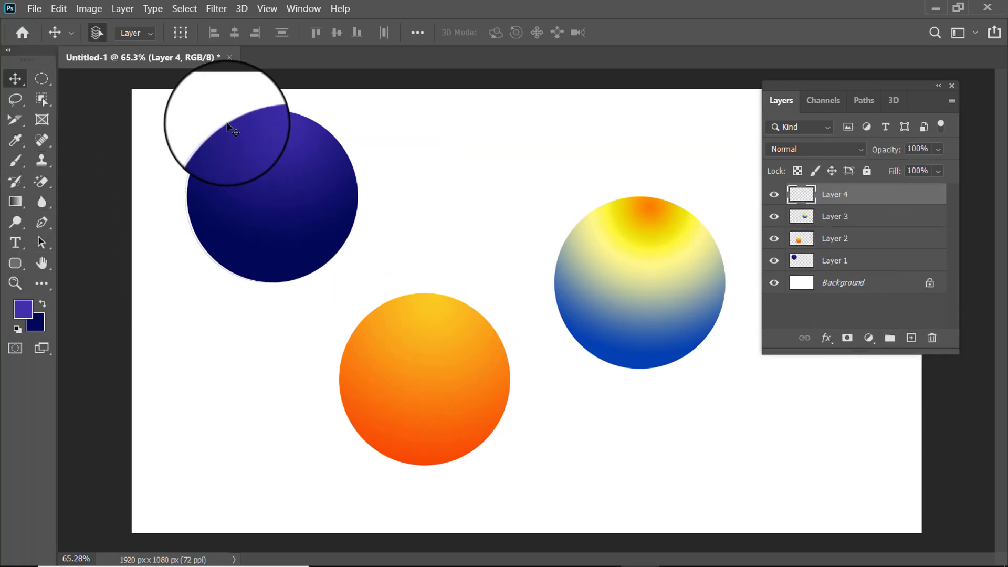
left_click(47, 77)
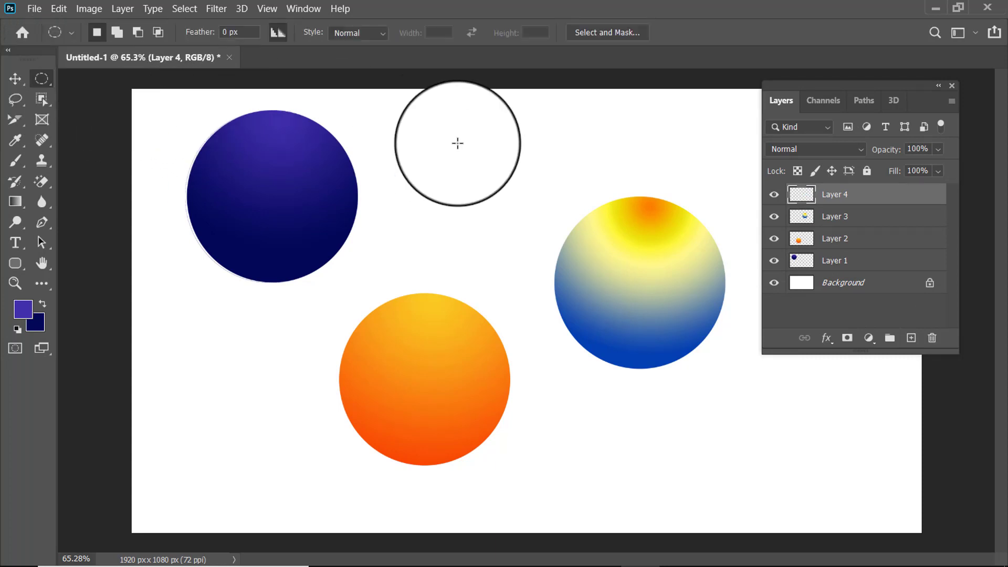
left_click_drag(423, 119, 583, 147)
Feather the elliptical selection and fill it on Layer 4 with light grey (#f0f0f0) as the foreground colour
right_click(514, 127)
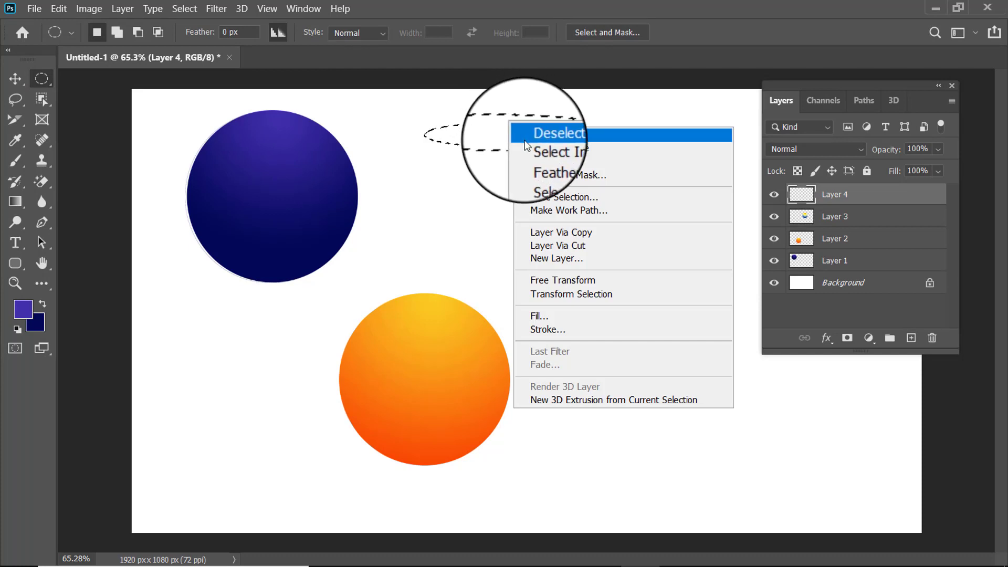
left_click(531, 157)
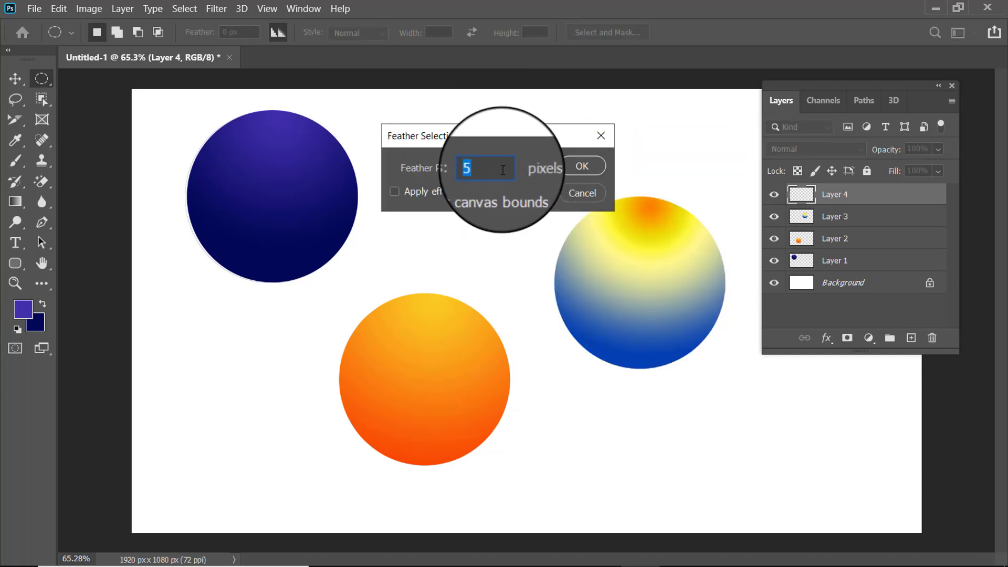
key("Return")
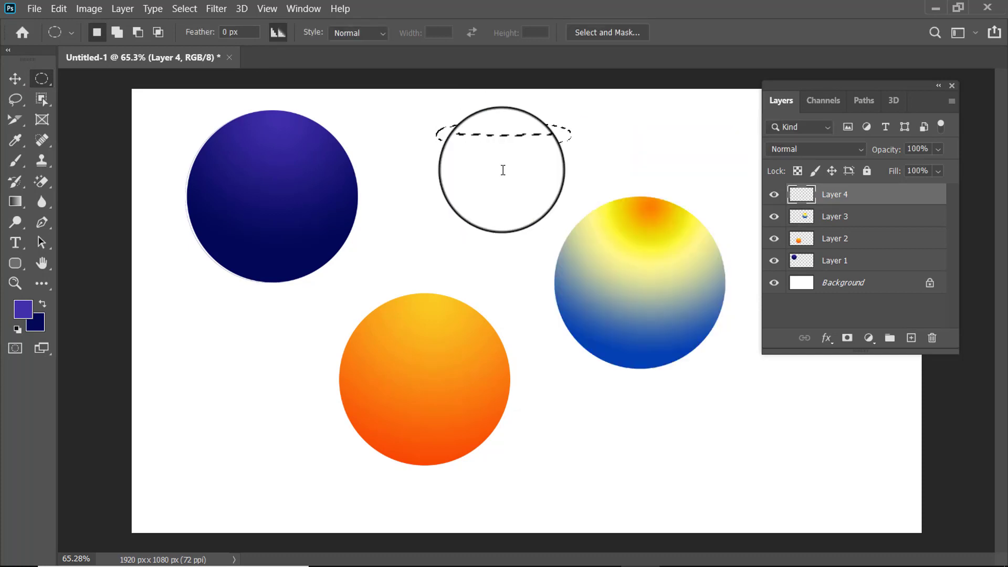
left_click(23, 309)
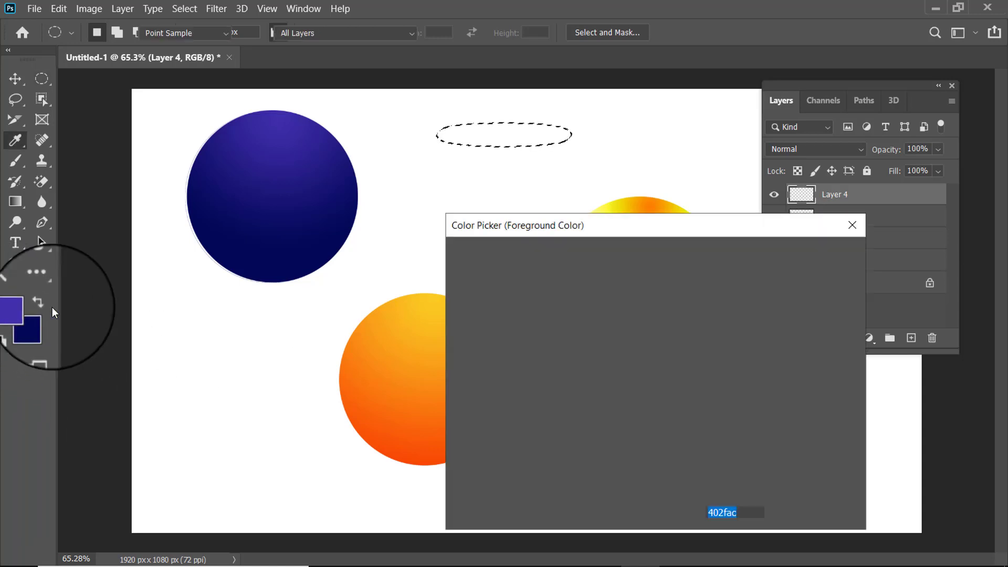
left_click(456, 274)
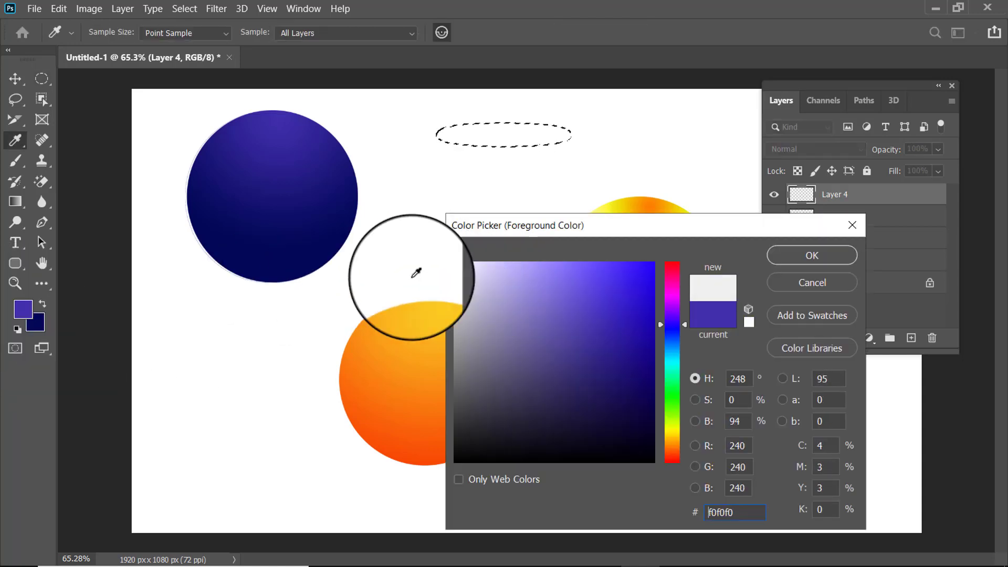
left_click(793, 254)
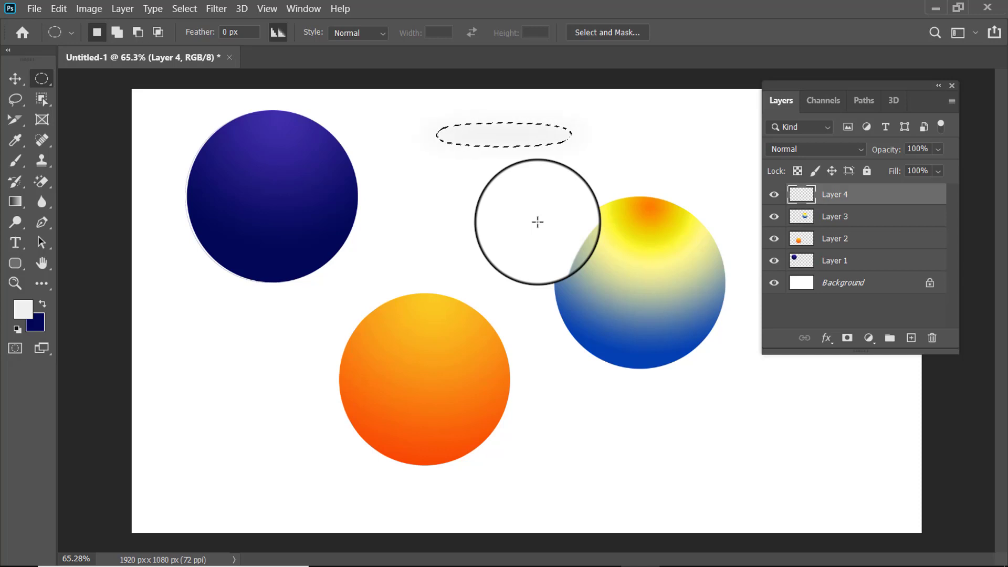
Hide Layers 1 to 3 and the Background to examine the feathered light grey fill, and show them all again
left_click(774, 261)
left_click(775, 238)
left_click(775, 216)
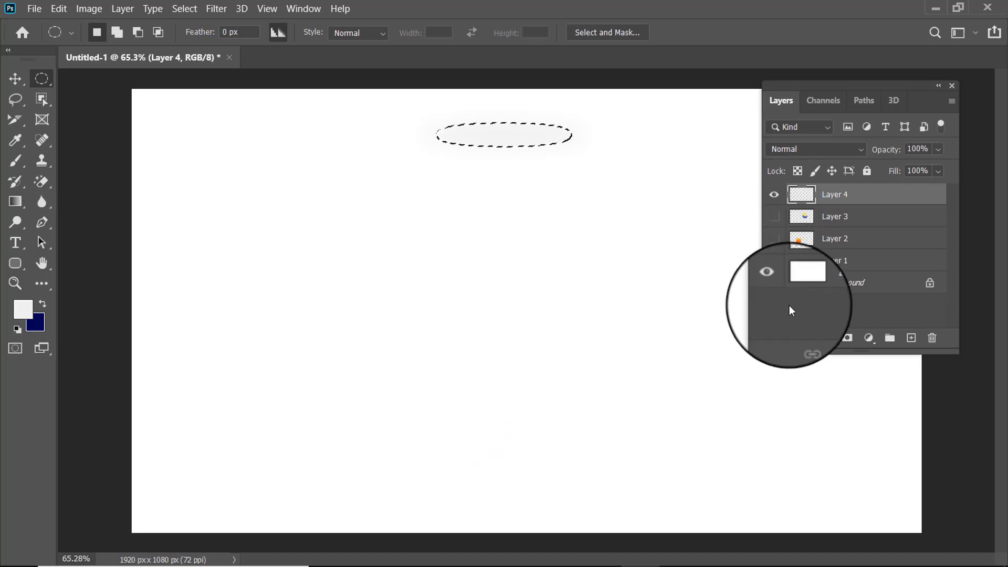
left_click(775, 283)
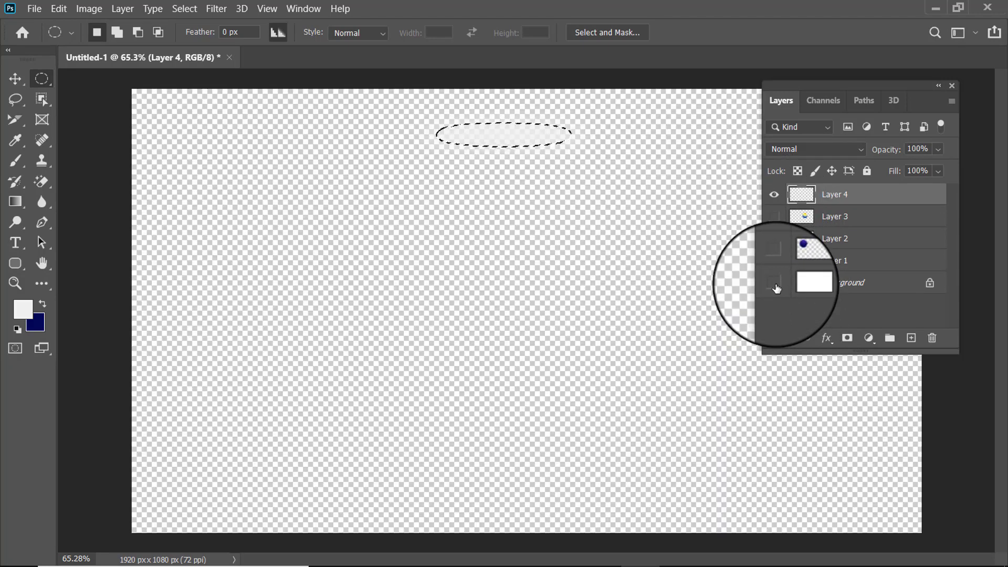
left_click(774, 283)
left_click(774, 261)
left_click(775, 238)
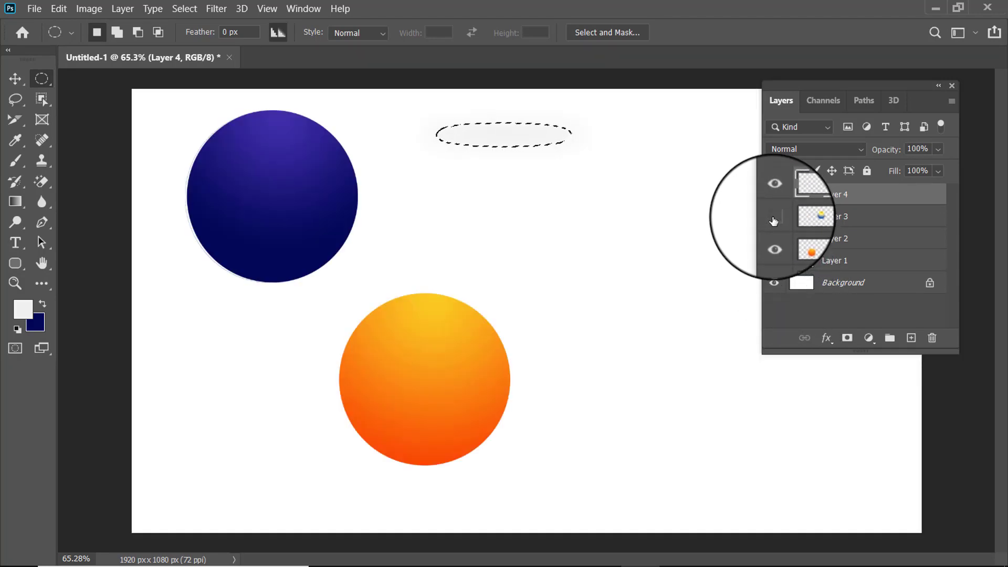
left_click(774, 217)
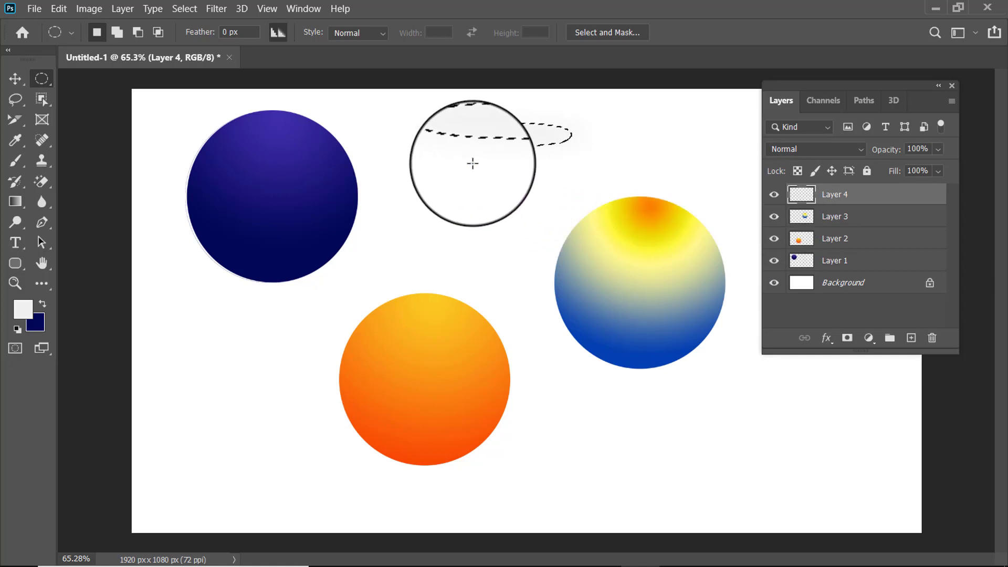
Deselect the ellipse and move the soft grey highlight over the upper part of the blue circle
key("ctrl+d")
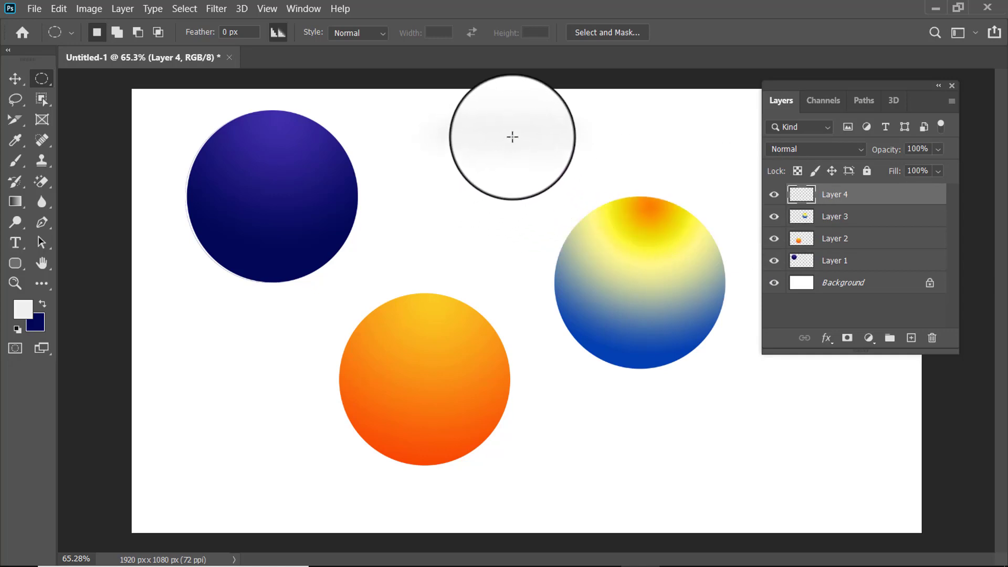
left_click(15, 79)
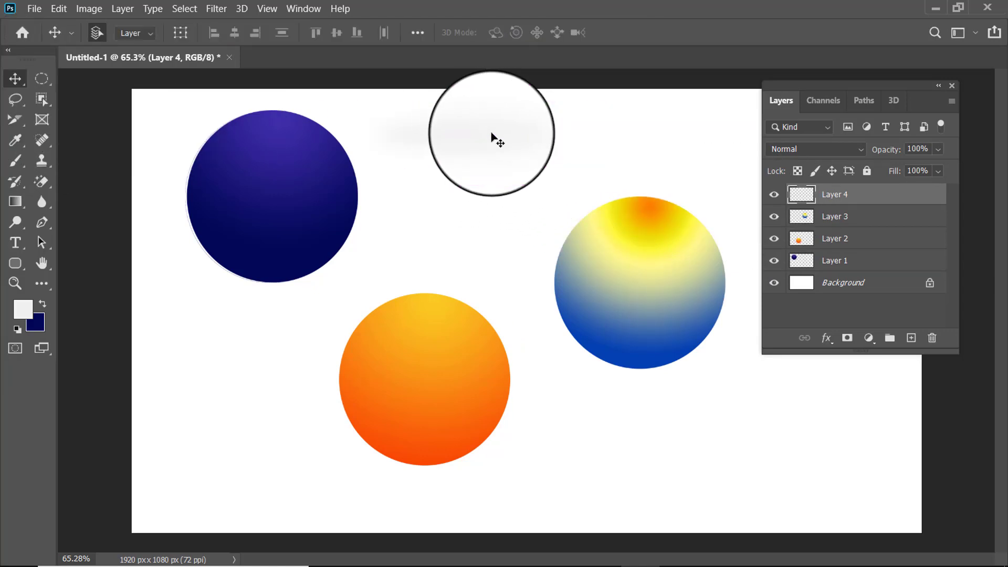
left_click_drag(493, 139, 303, 138)
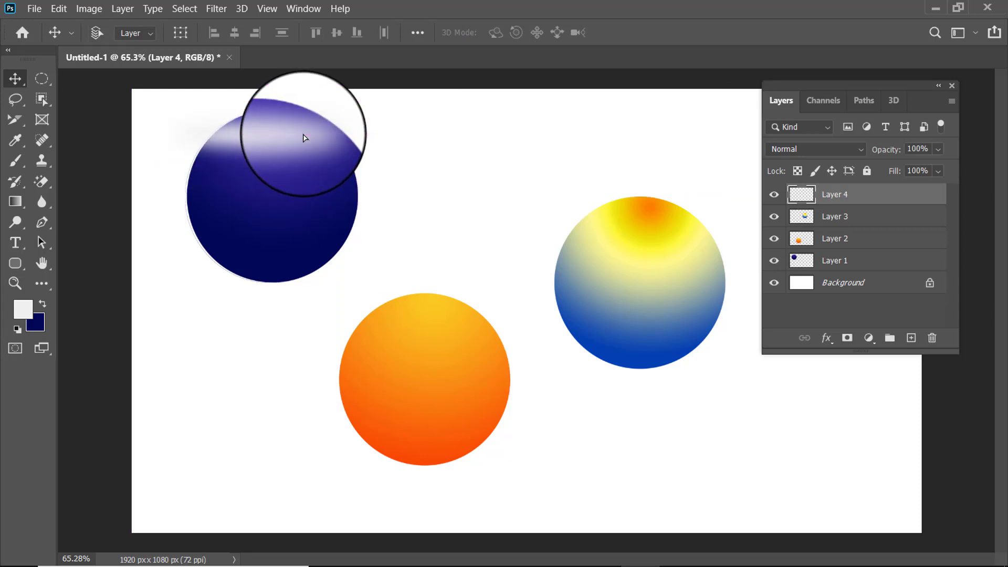
Scale the highlight on Layer 4 proportionally around its centre to 140.37% with Free Transform
key("ctrl+t")
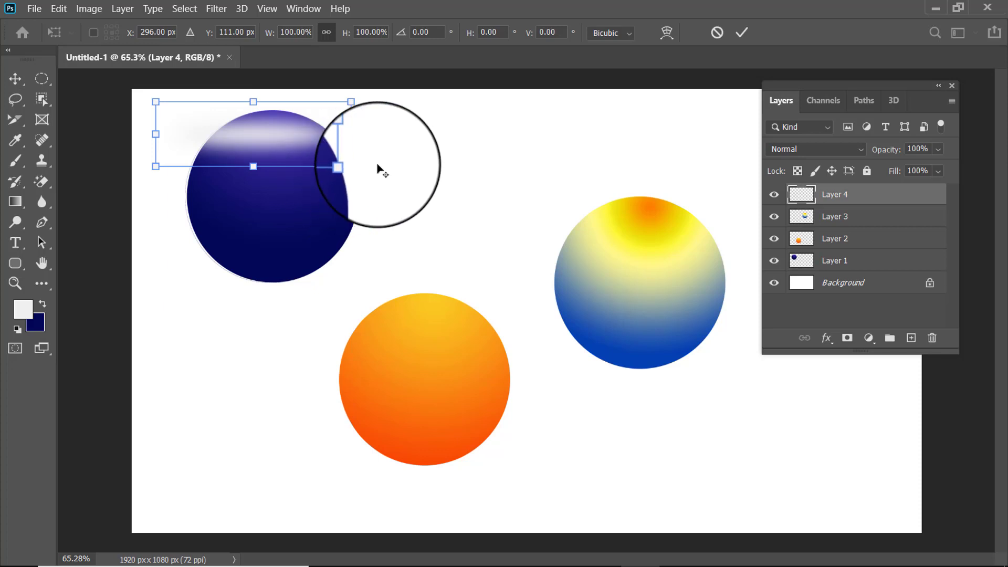
left_click_drag(350, 167, 381, 206)
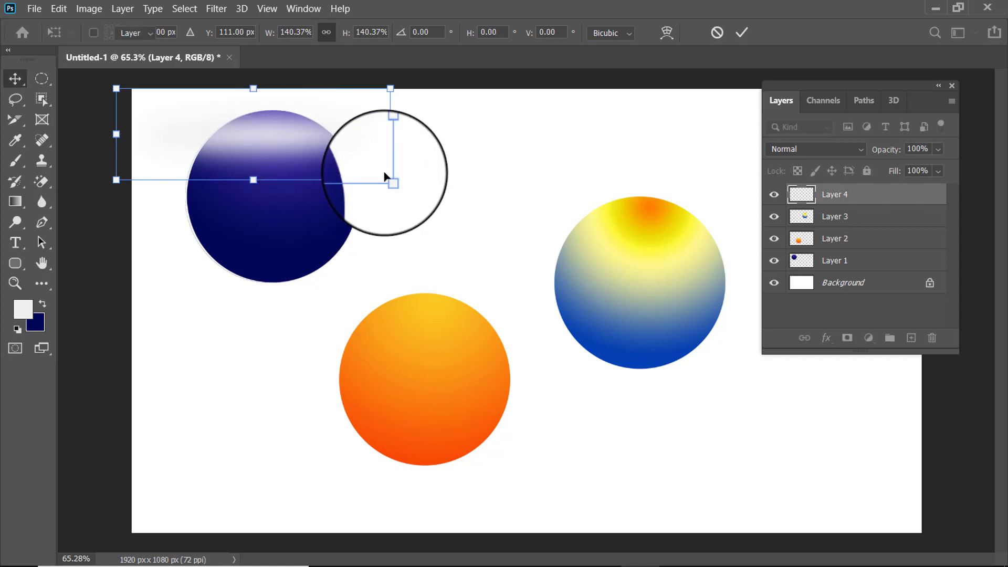
key("Return")
Shift the highlight slightly up on the blue circle and place a duplicate of it over the orange circle's top
left_click_drag(275, 139, 280, 134)
left_click(444, 182)
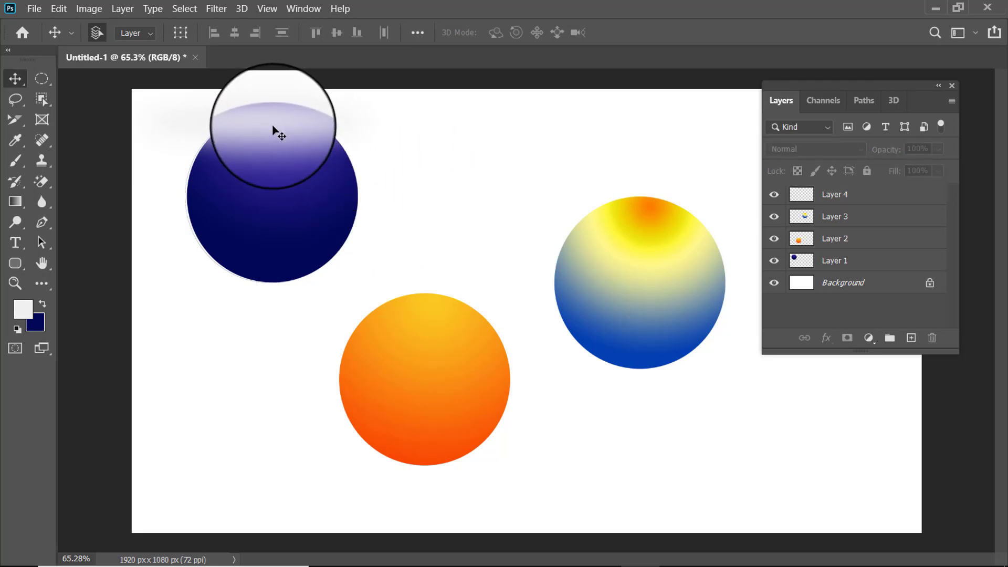
left_click_drag(273, 130, 260, 245)
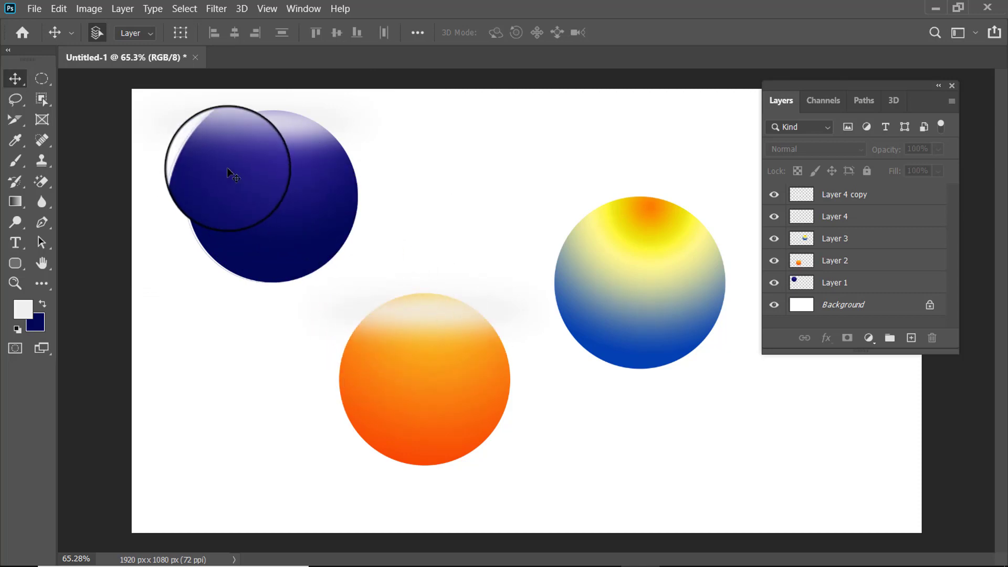
Draw a second flat elliptical selection above the circles' gap and add a new layer above Layer 4 copy
left_click(42, 78)
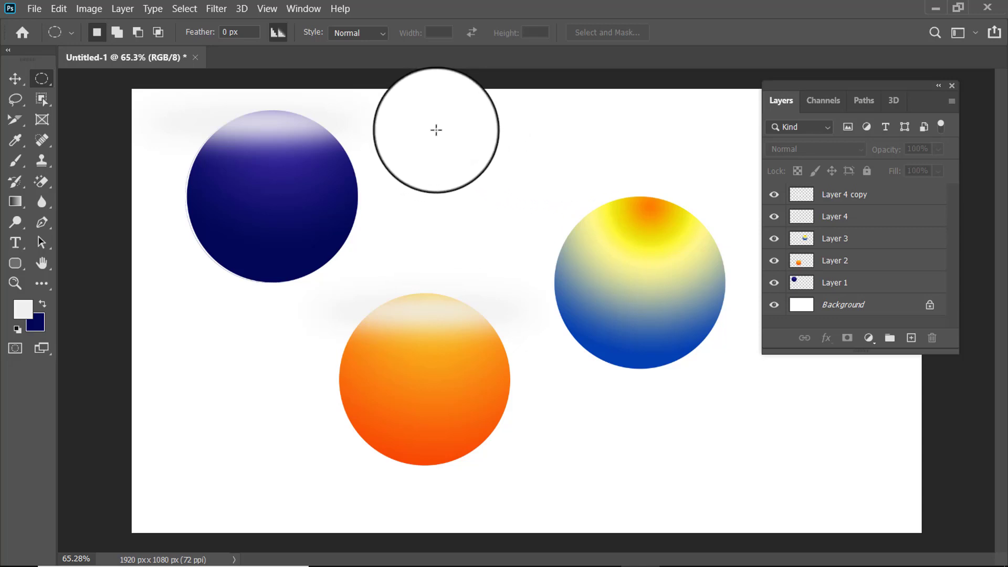
left_click_drag(421, 123, 580, 153)
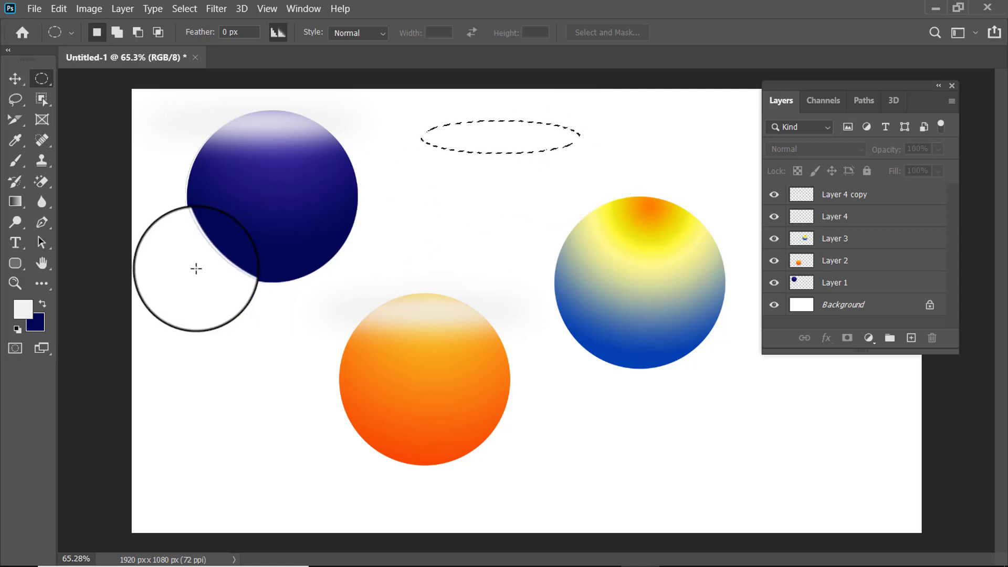
left_click(868, 193)
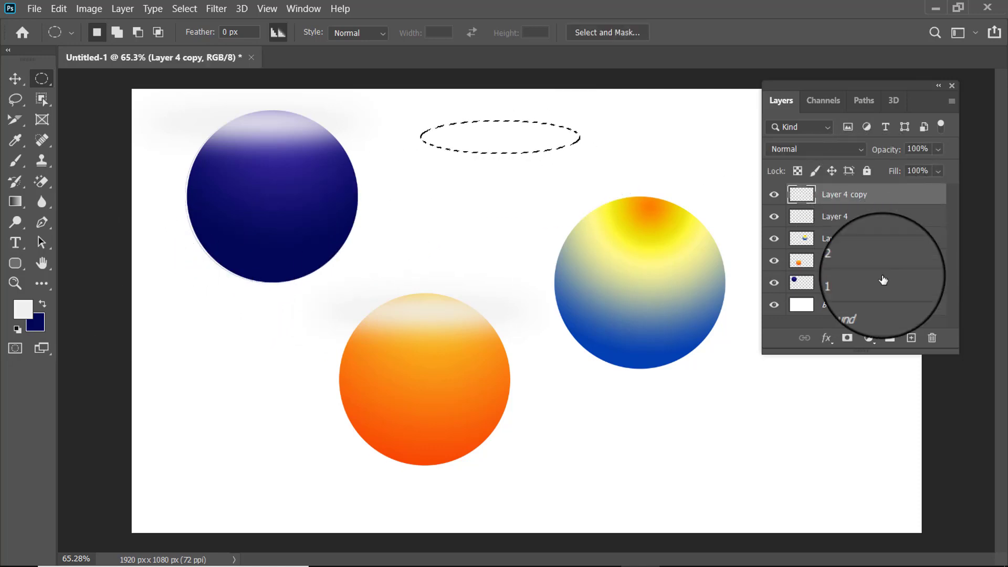
left_click(914, 339)
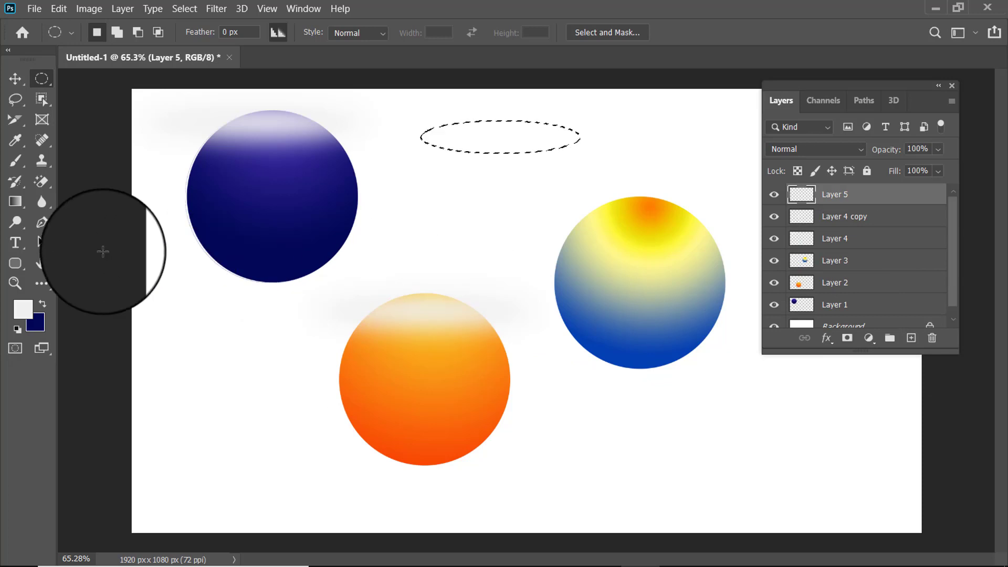
Feather the new elliptical selection and fill it on Layer 5 with black as the foreground colour
left_click(21, 307)
left_click(524, 461)
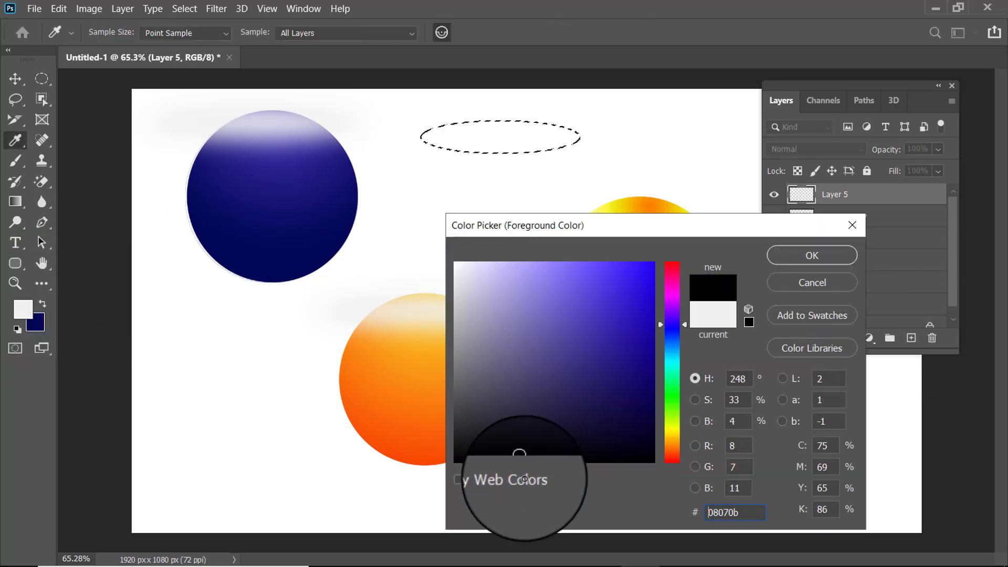
left_click(787, 256)
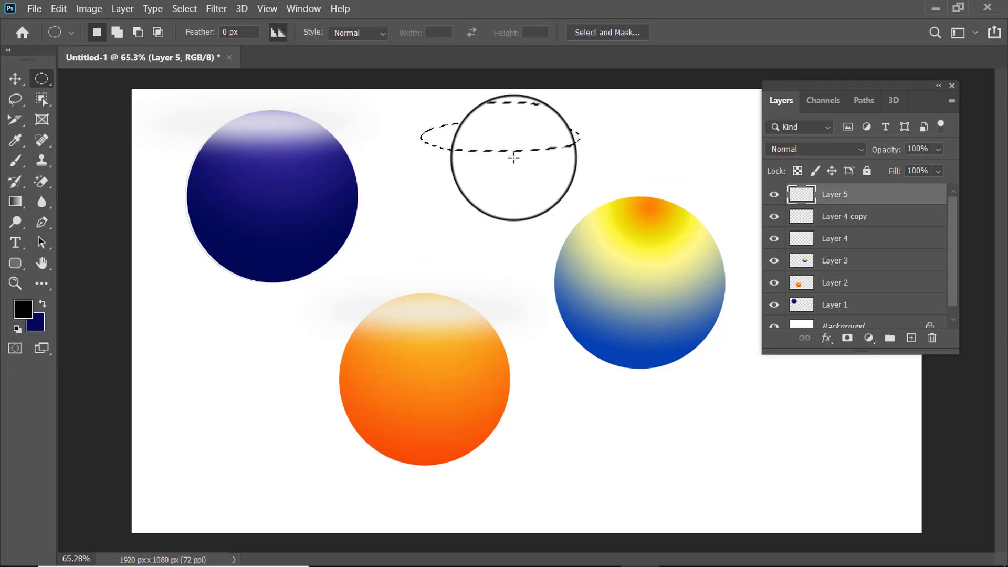
right_click(509, 135)
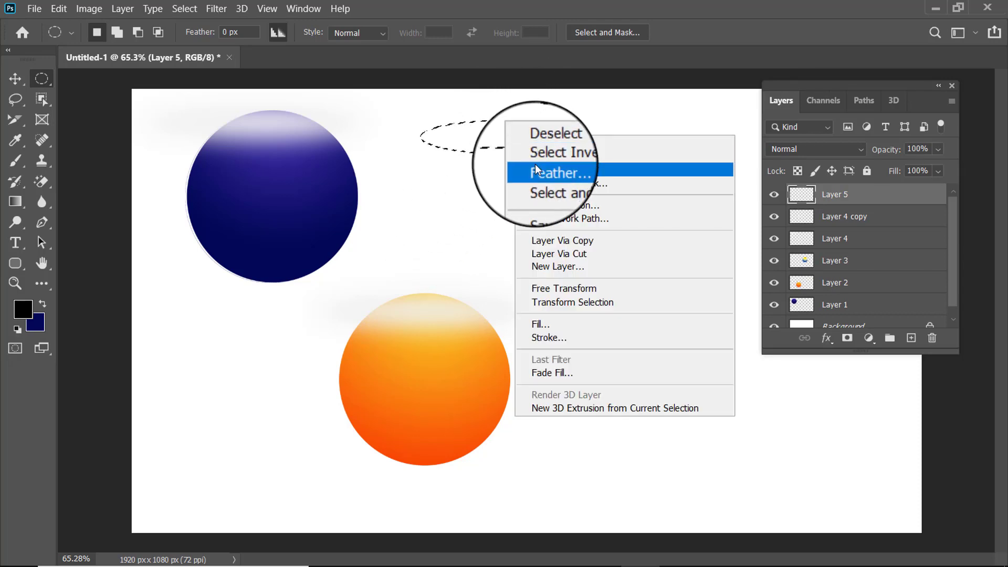
left_click(534, 169)
left_click(580, 167)
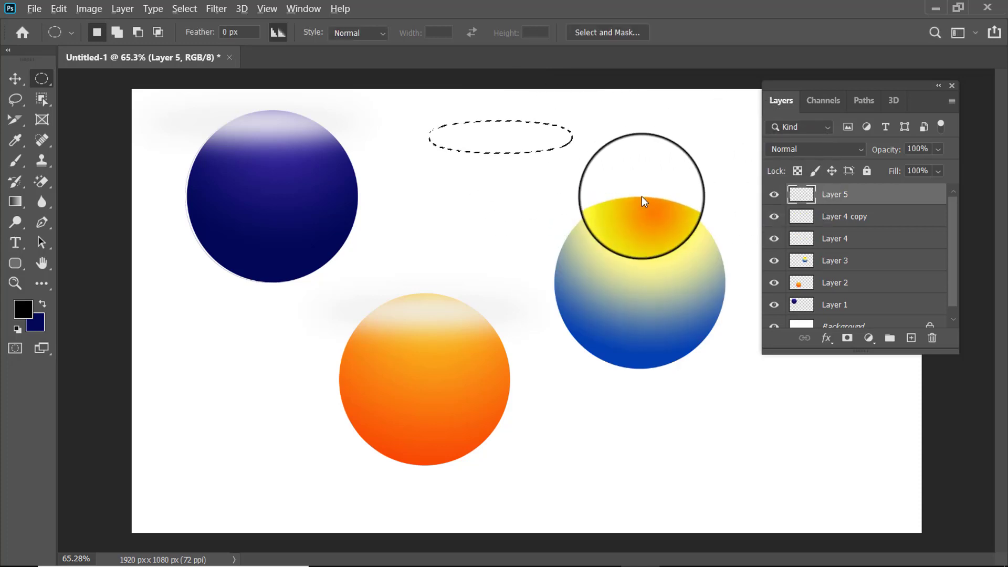
key("alt+BackSpace")
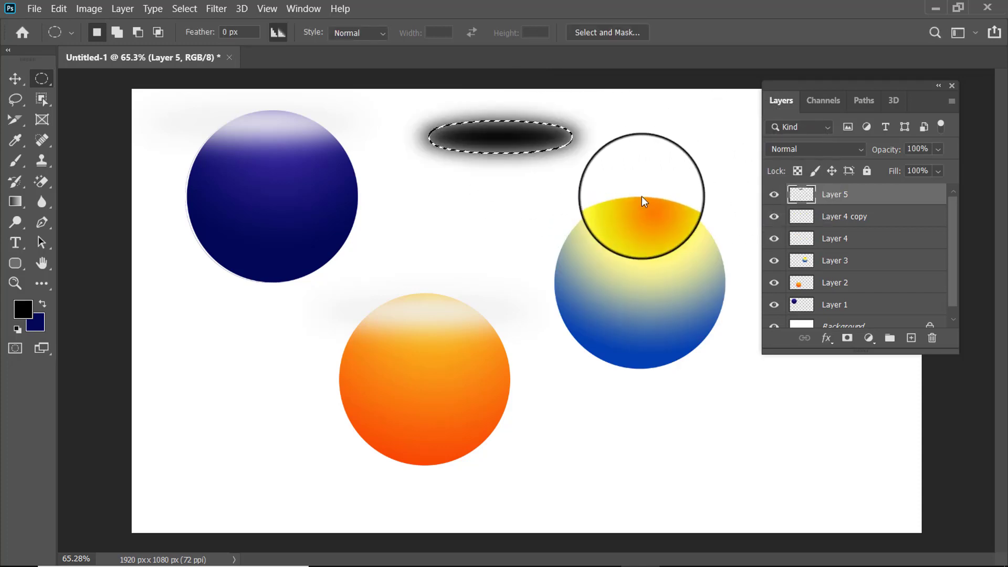
Lower the opacity of Layer 5 to 48% and deselect the ellipse
left_click(938, 152)
left_click_drag(959, 166, 916, 168)
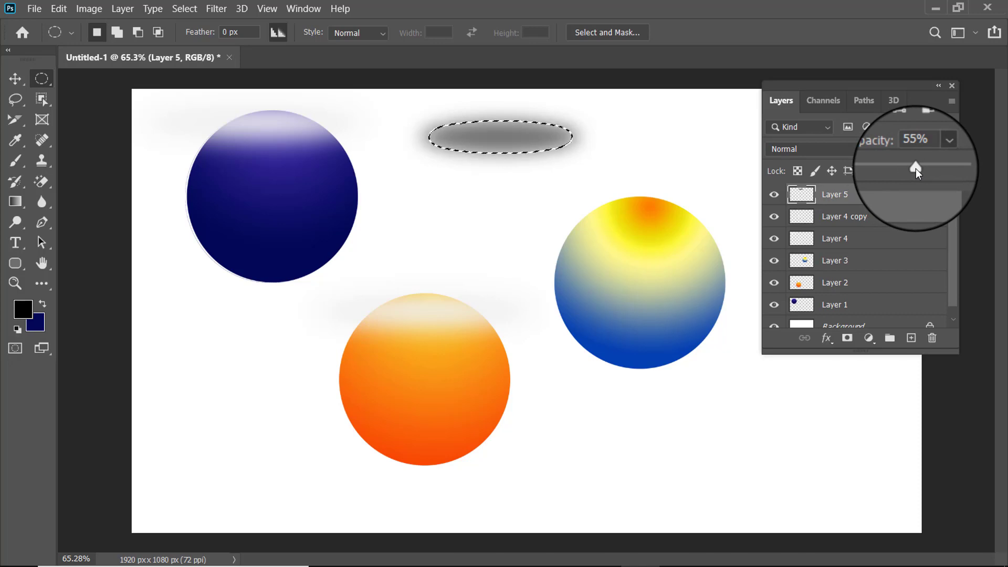
left_click_drag(916, 168, 911, 167)
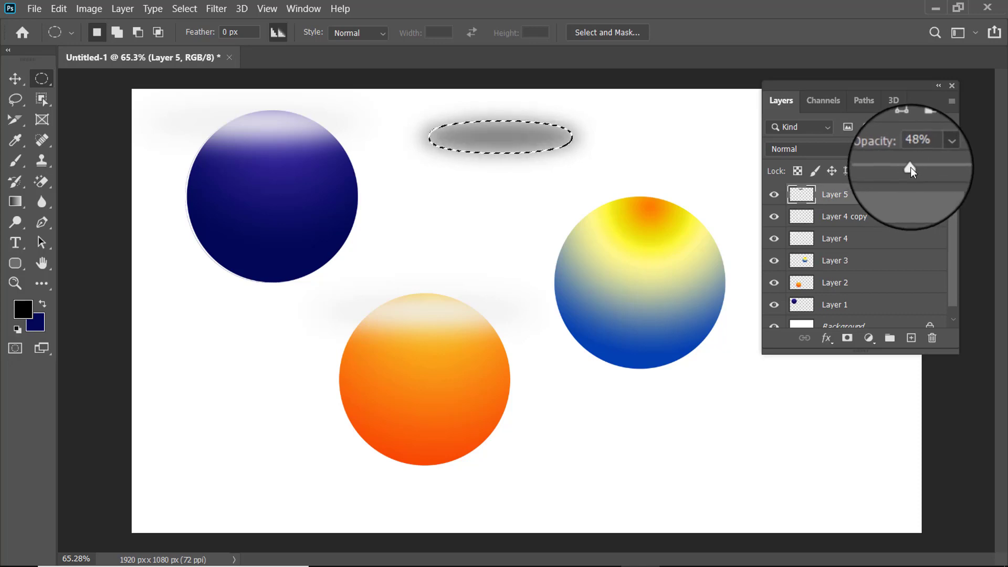
left_click(592, 137)
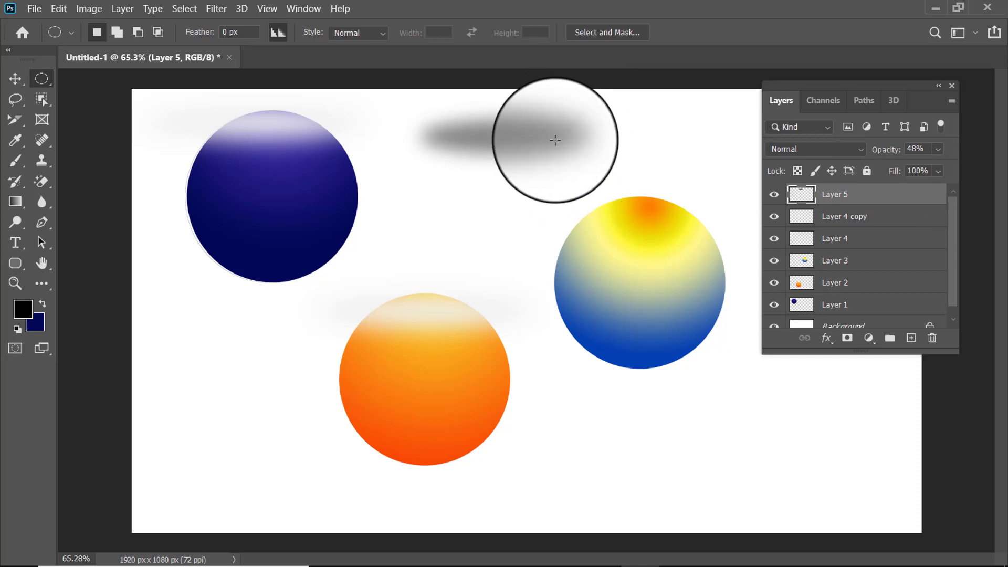
Scale the soft black shadow proportionally to 72.92% and move it to the lower edge of the blue circle
key("ctrl+t")
left_click_drag(499, 175, 499, 152)
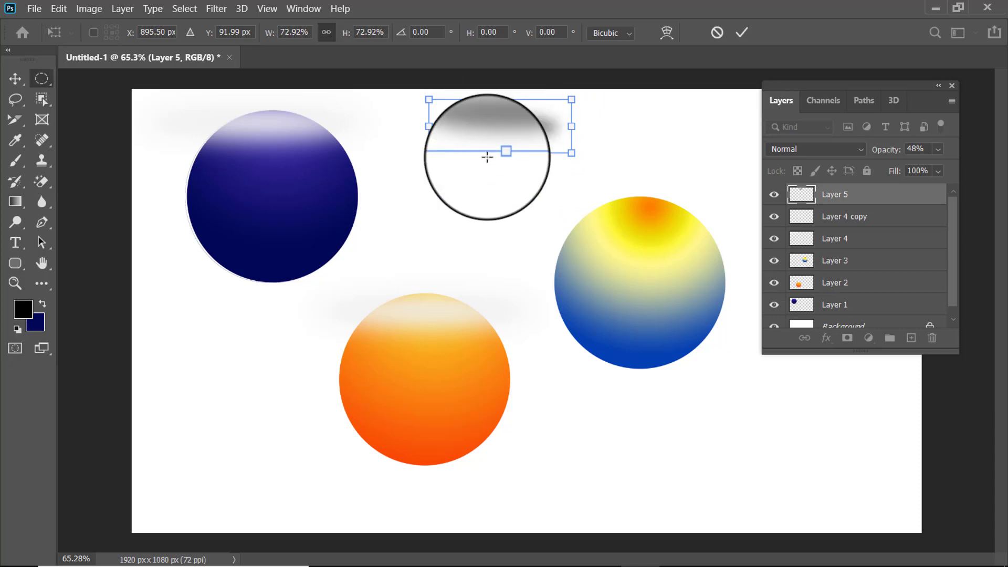
key("Return")
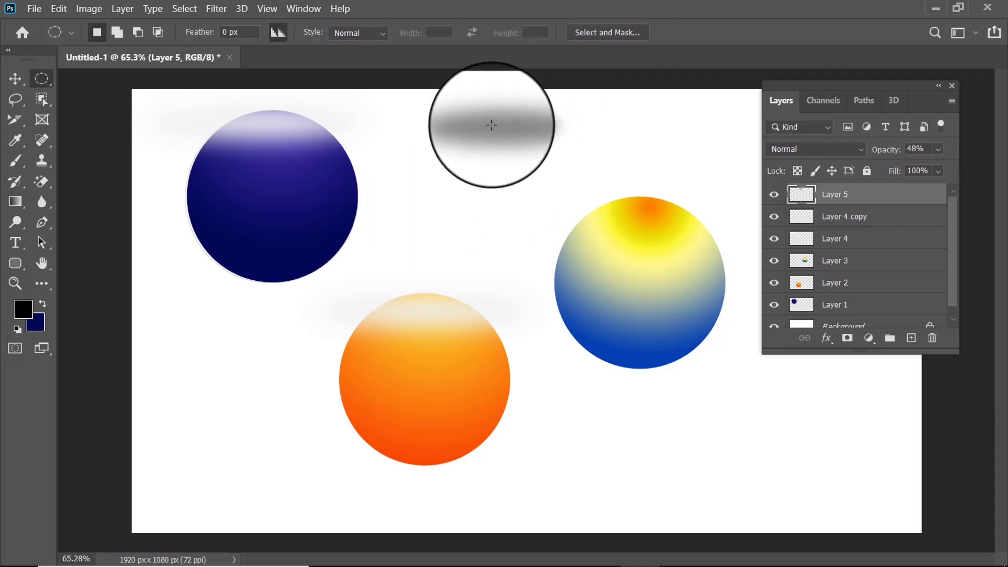
left_click(16, 80)
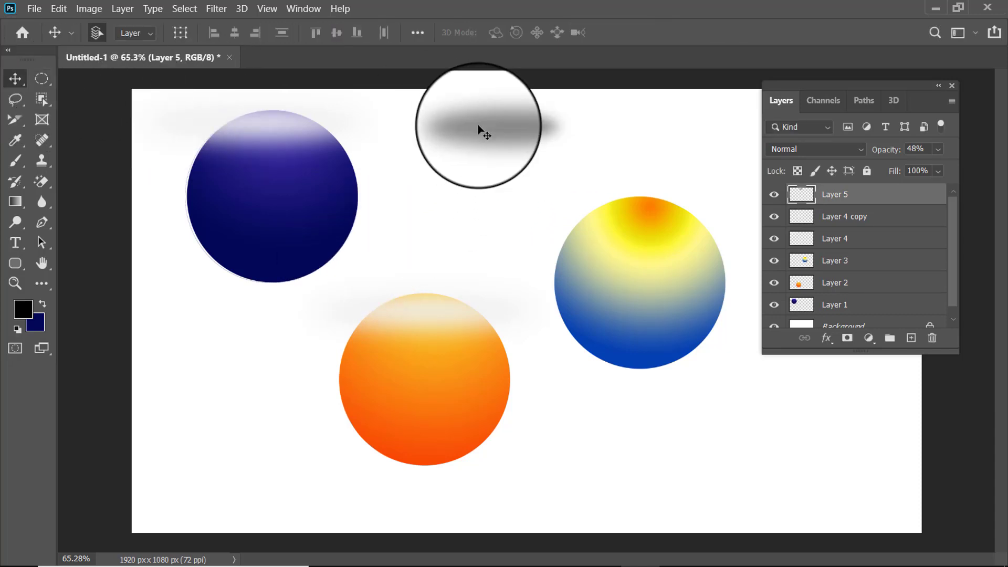
left_click_drag(509, 120, 282, 281)
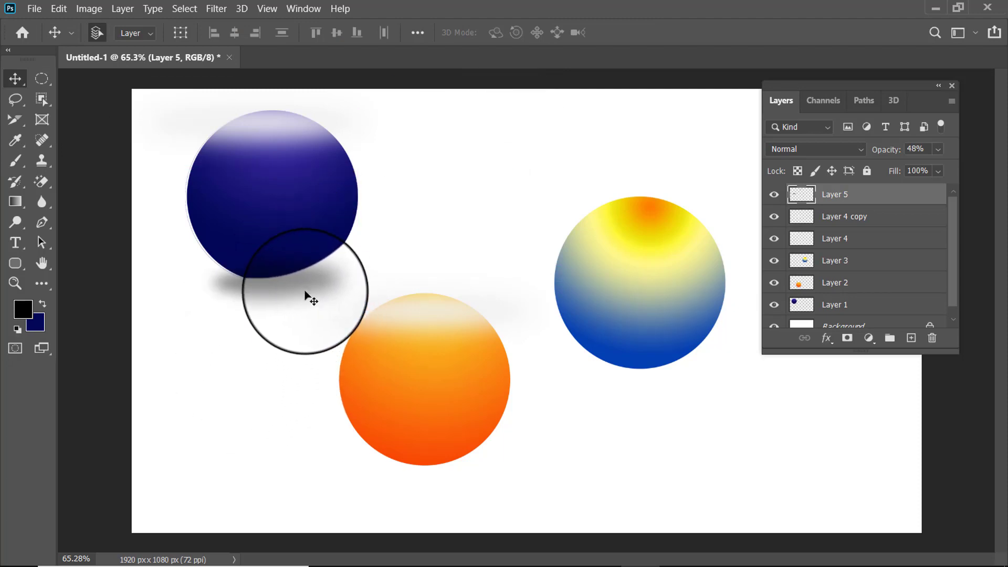
Duplicate the soft black shadow and place copies beneath the orange circle and the yellow-blue circle
left_click_drag(300, 283, 452, 466)
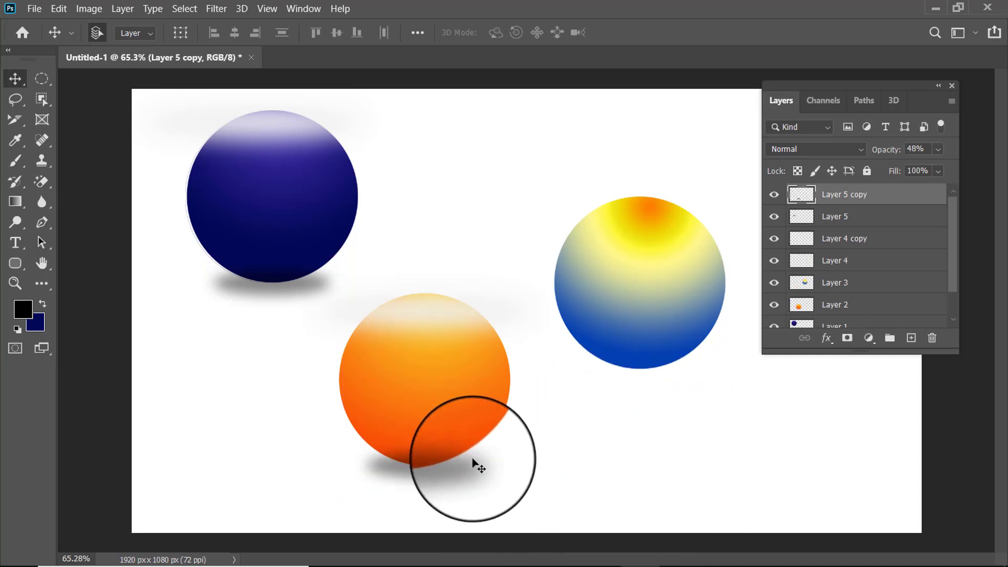
left_click_drag(459, 466, 675, 373)
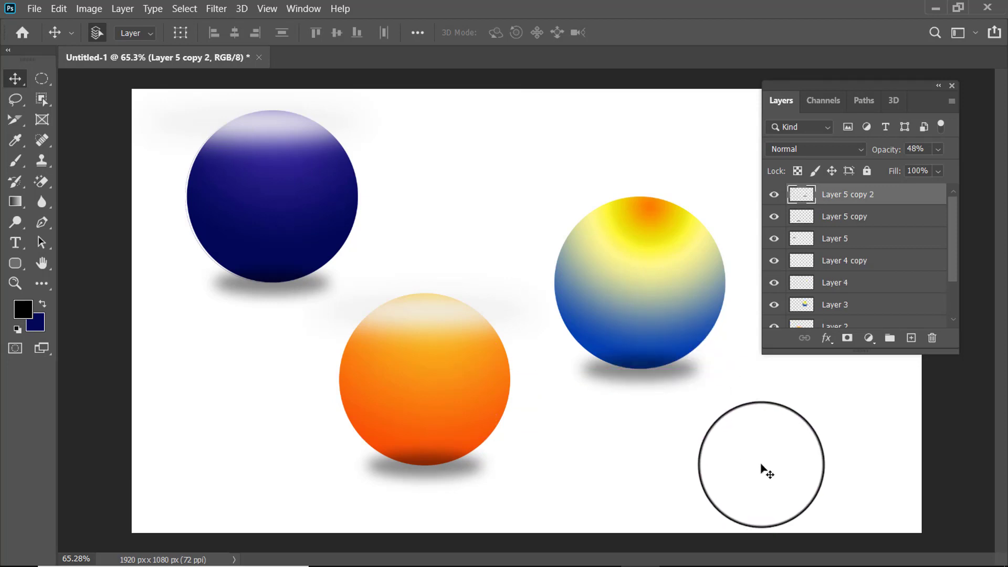
left_click_drag(586, 458, 169, 279)
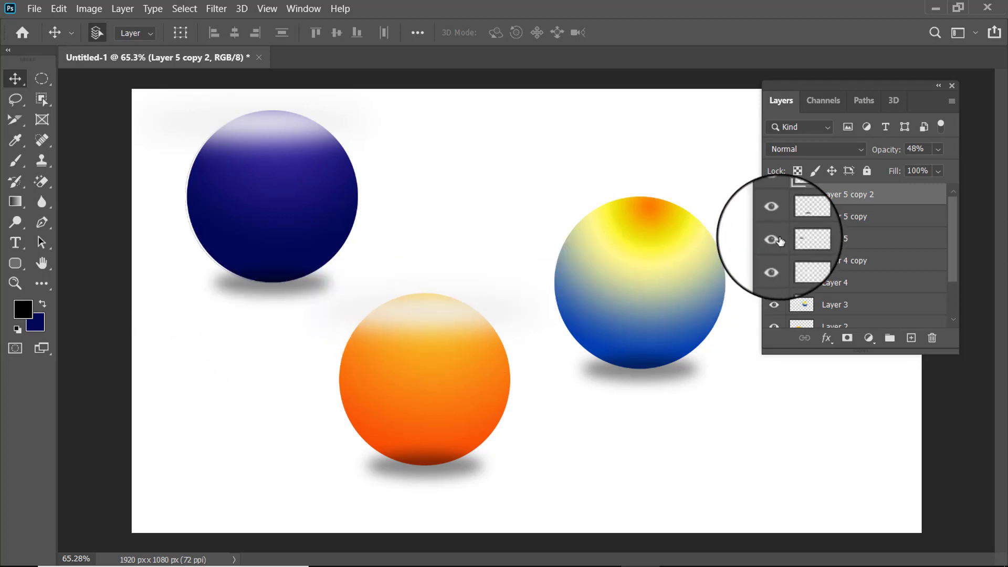
Delete every layer above the Background and add a new empty layer
scroll(861, 231, "down", 3)
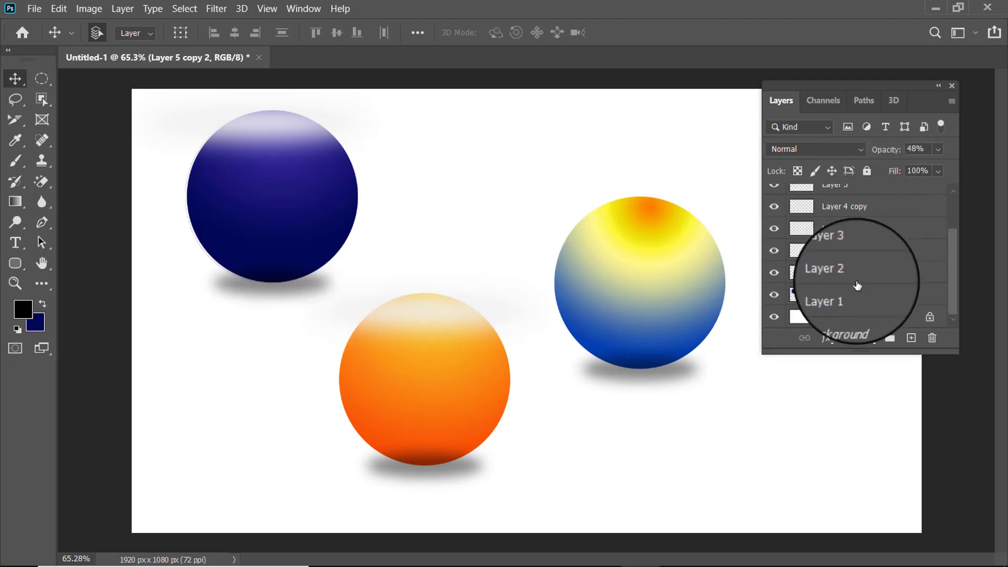
scroll(871, 289, "up", 3)
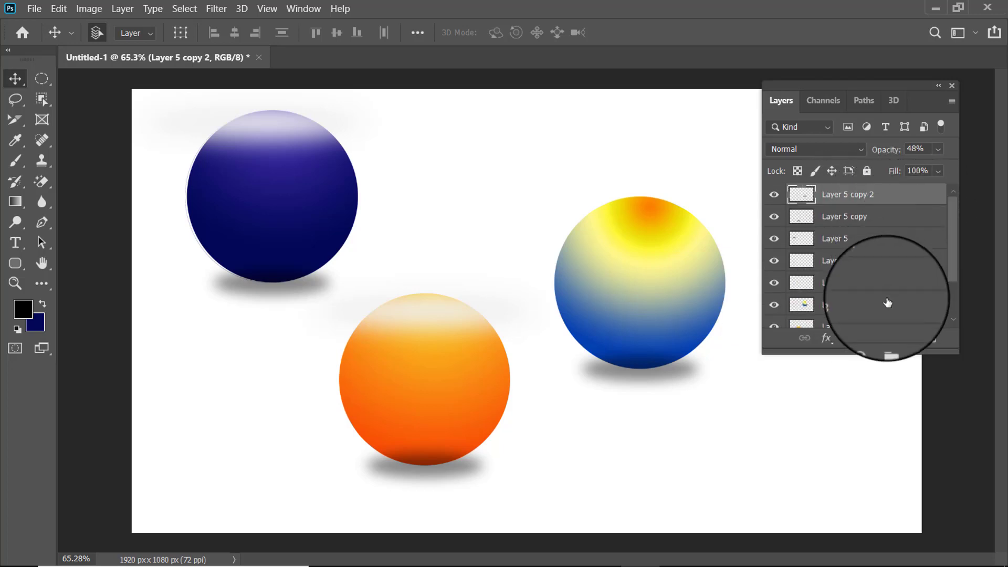
left_click_drag(955, 229, 954, 275)
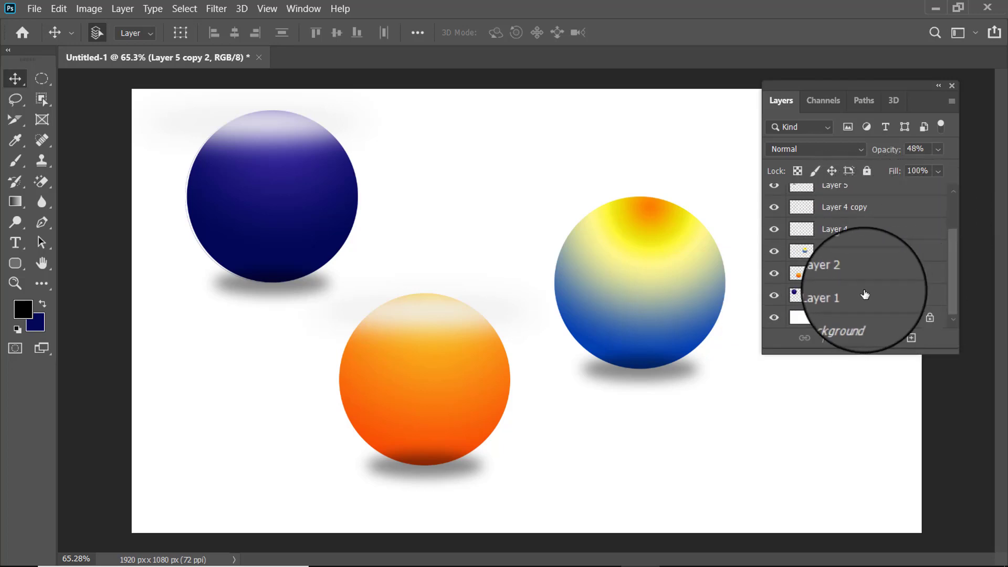
left_click(910, 295, "shift")
left_click_drag(897, 294, 937, 338)
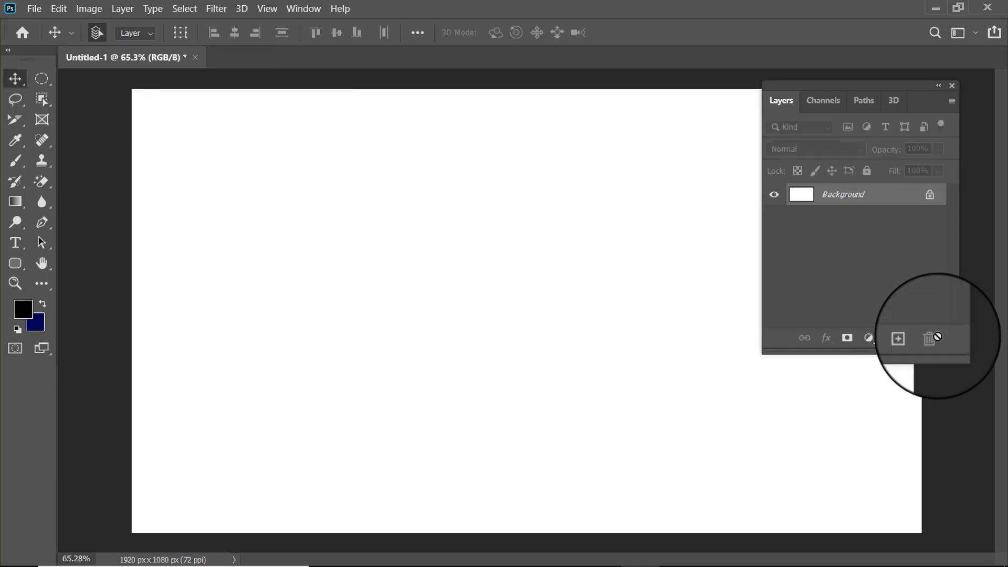
left_click(911, 338)
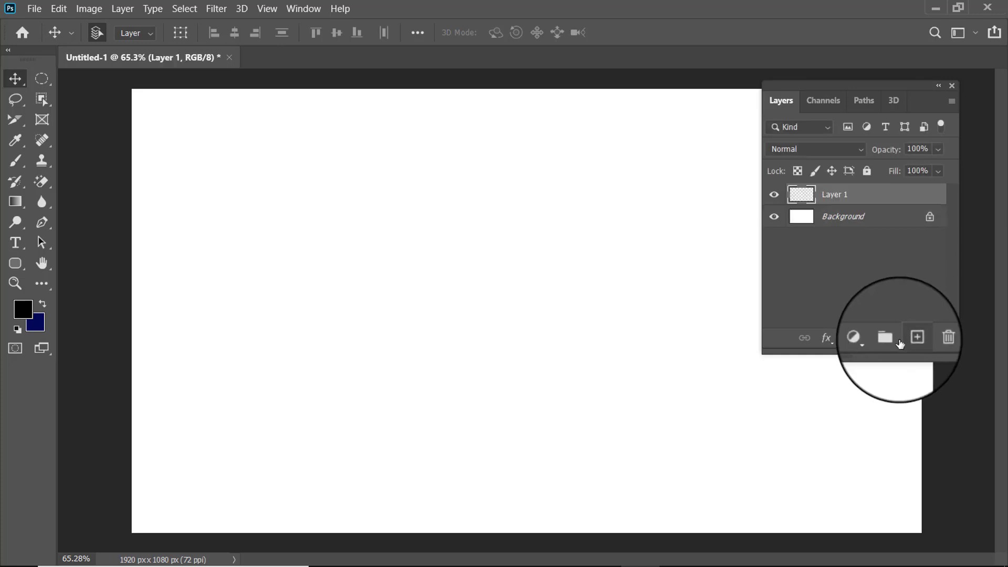
Fill Layer 1 with the orange-yellow-blue linear gradient, trying it diagonally, from top to bottom and from left to right across the canvas
left_click(16, 202)
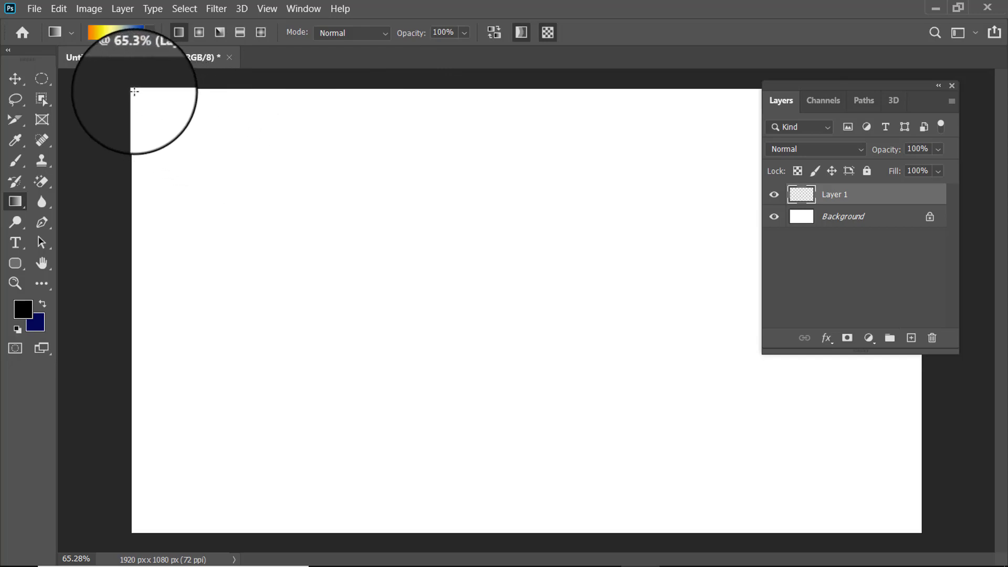
left_click_drag(135, 92, 955, 545)
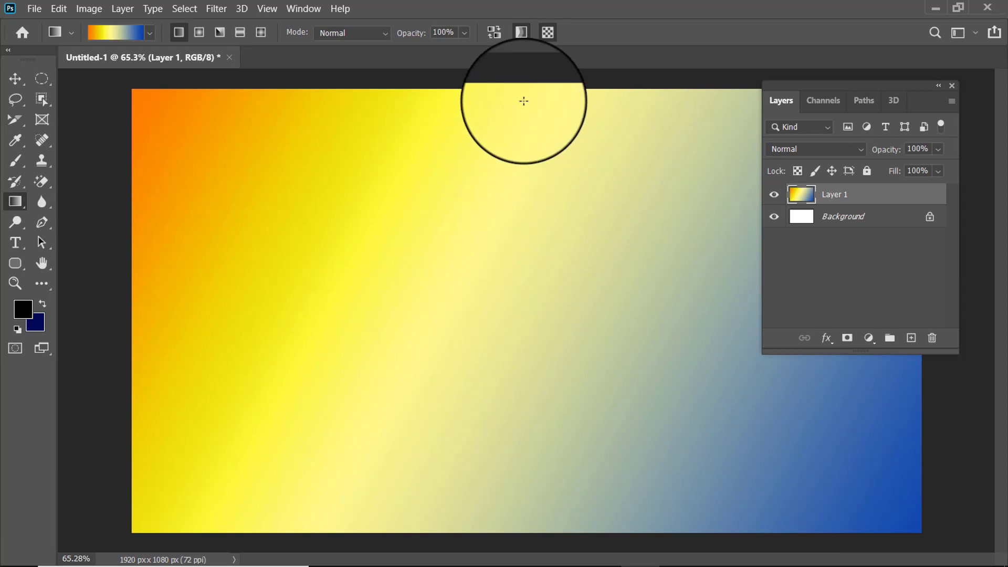
left_click_drag(522, 99, 539, 509)
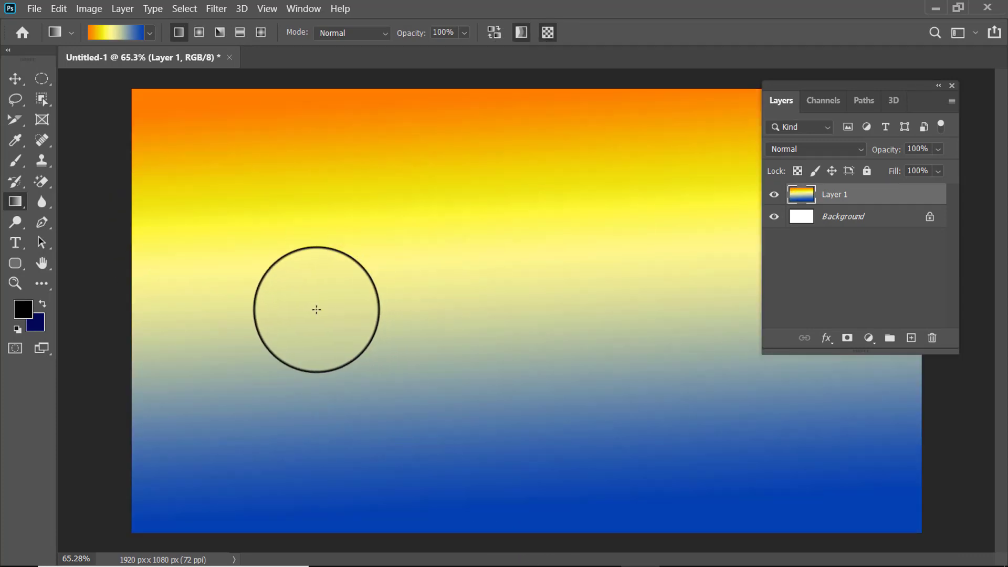
left_click_drag(132, 294, 926, 299)
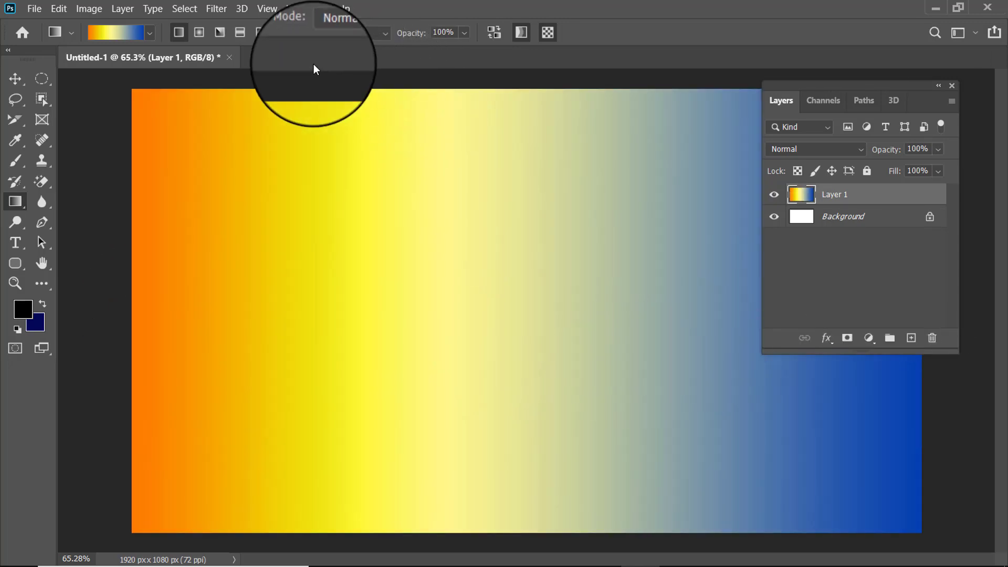
Fill Layer 1 with a radial gradient, starting once at the canvas's top centre and once at its upper-left corner
left_click(199, 32)
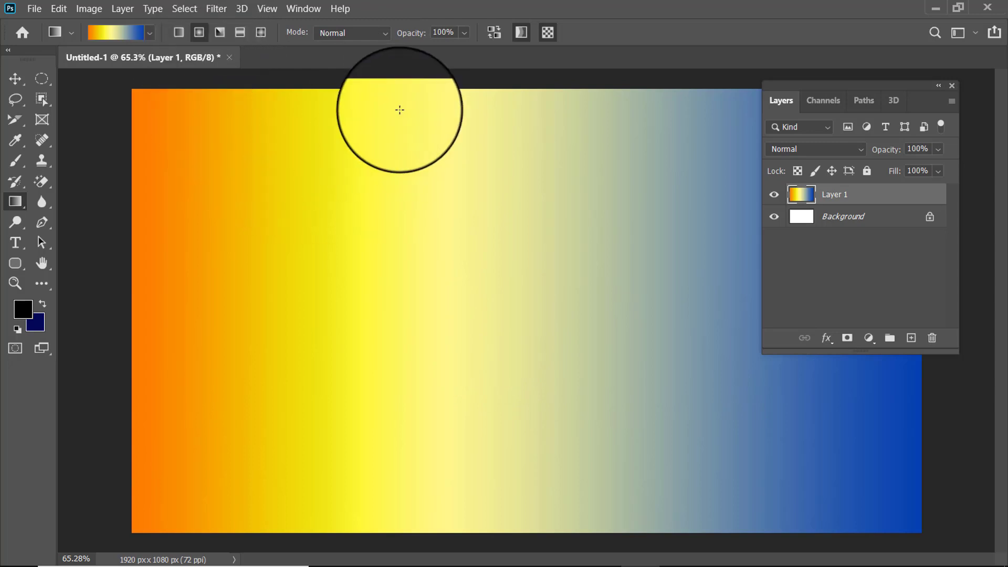
left_click_drag(507, 89, 541, 563)
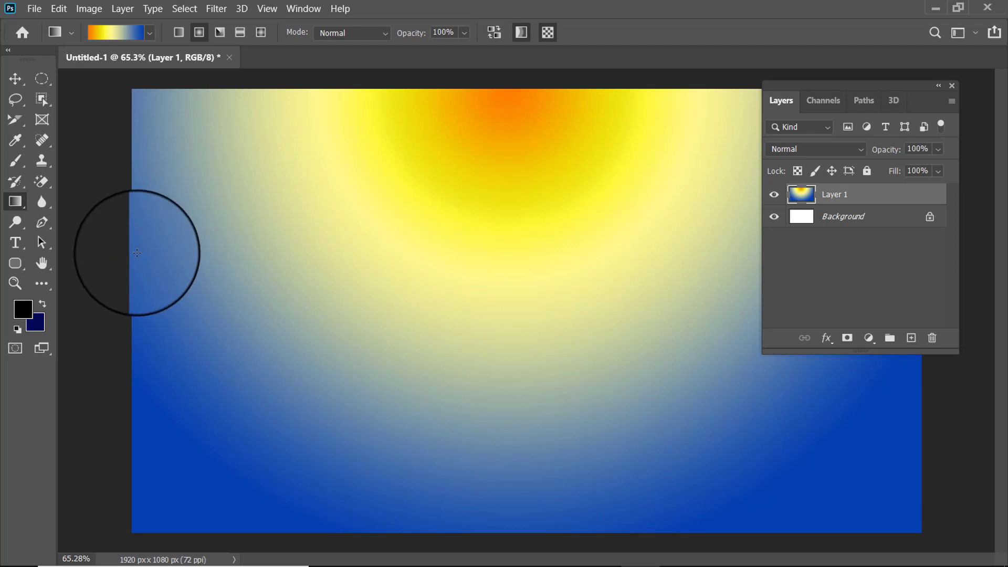
left_click_drag(130, 93, 963, 523)
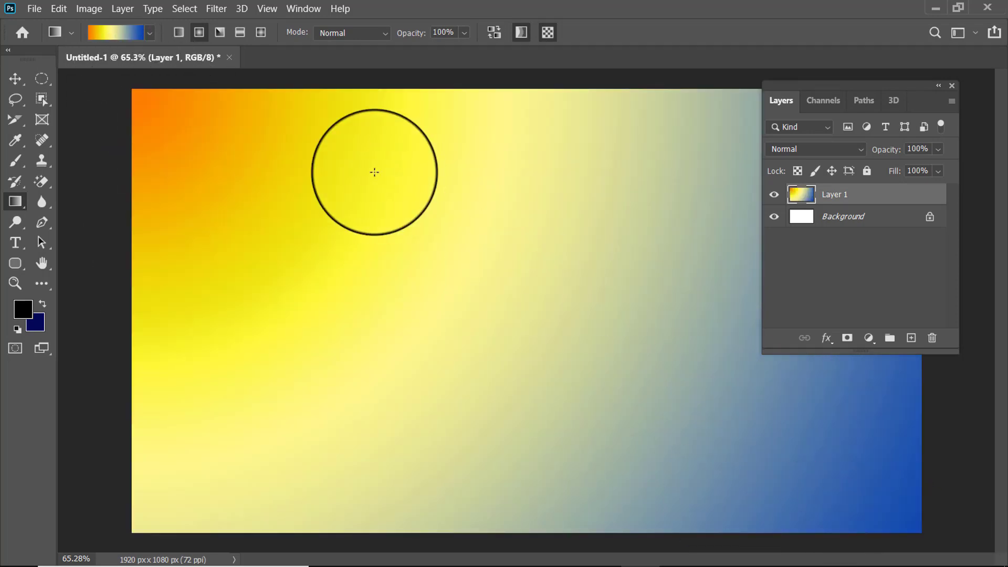
Try an angle gradient and a reflected gradient across Layer 1, each from the upper-left to the lower-right corner of the canvas
left_click(220, 32)
left_click_drag(137, 90, 923, 525)
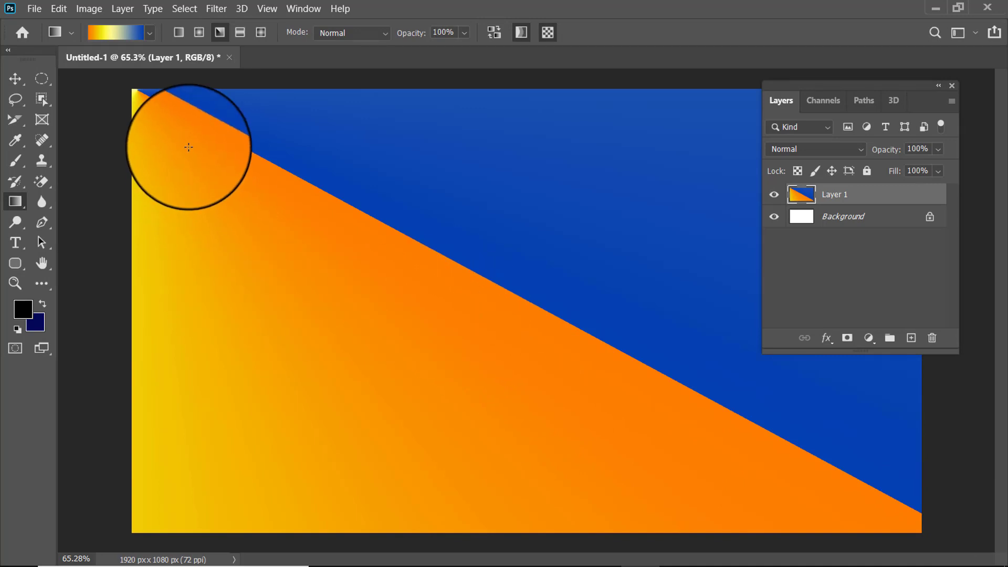
left_click(240, 32)
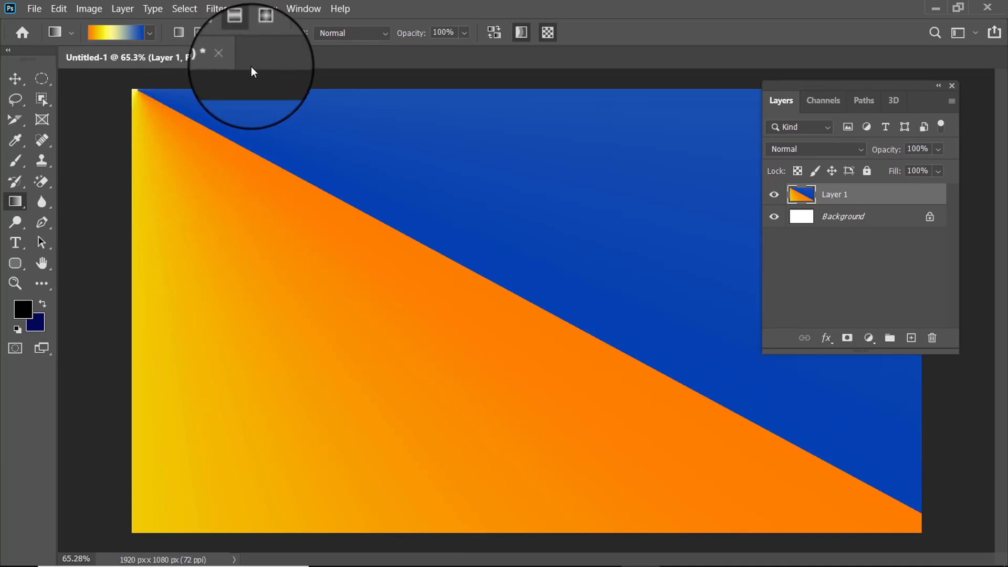
left_click_drag(135, 90, 968, 561)
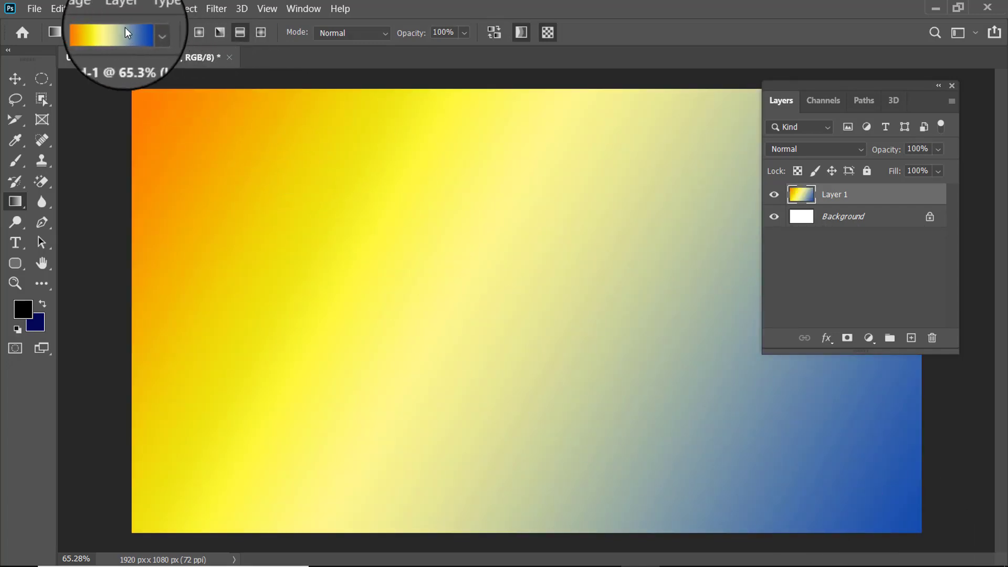
Fill Layer 1 with a diamond gradient, first diagonally and finally straight down from the canvas's top centre to near its lower edge
left_click(260, 26)
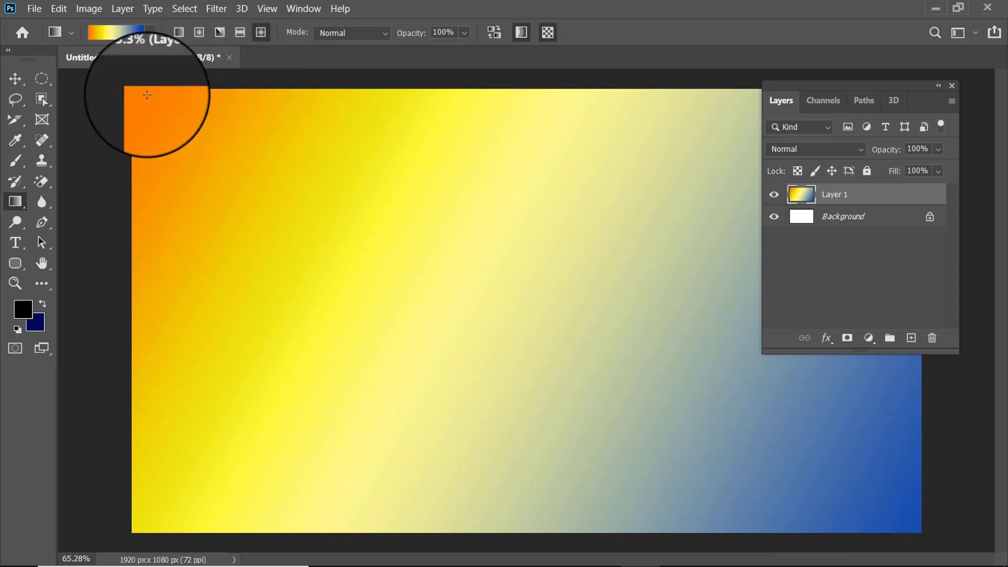
left_click_drag(138, 92, 824, 488)
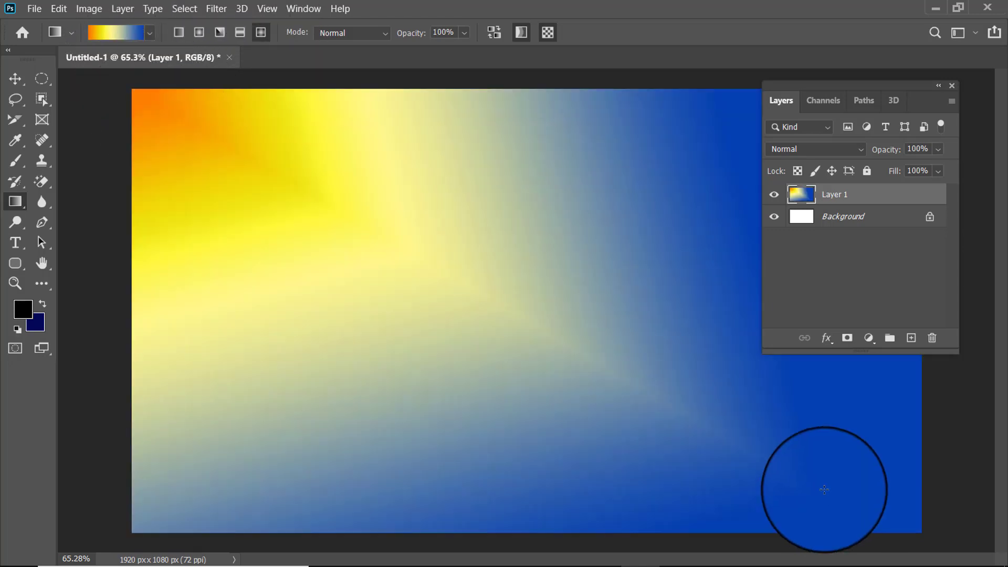
left_click_drag(471, 92, 480, 515)
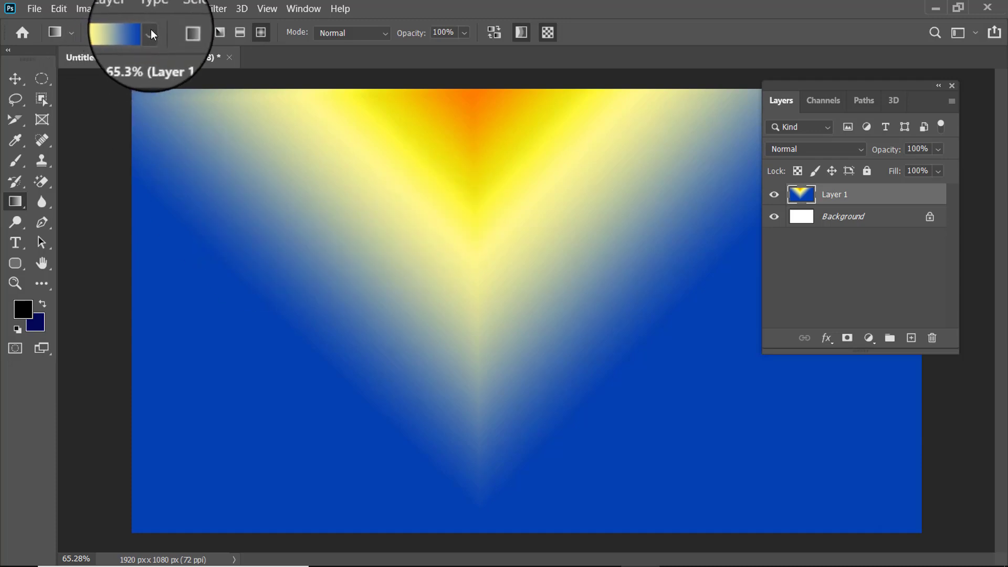
left_click(151, 31)
left_click(152, 32)
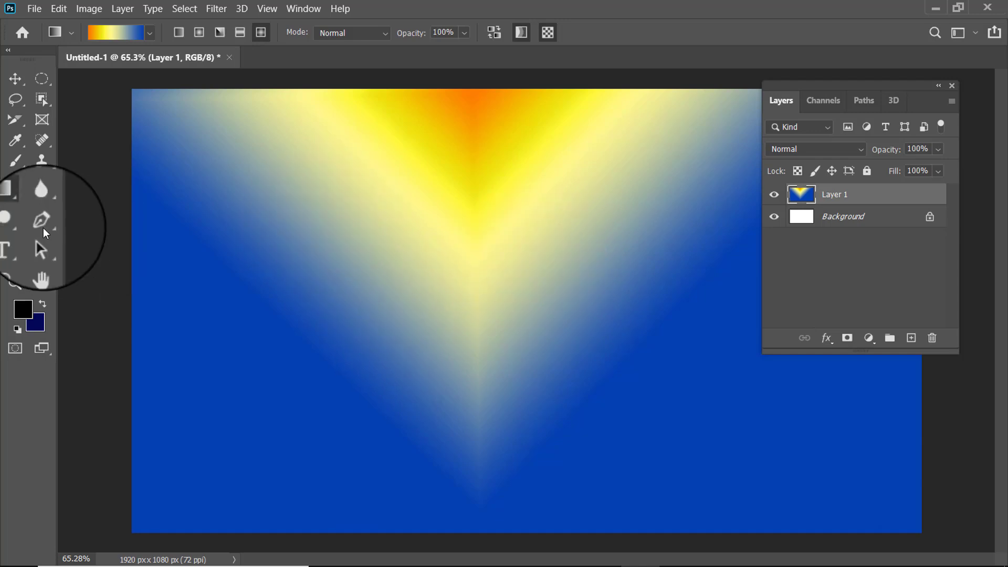
Switch to the Paint Bucket tool and check its blend mode and fill source choices, keeping Normal and Foreground
right_click(23, 202)
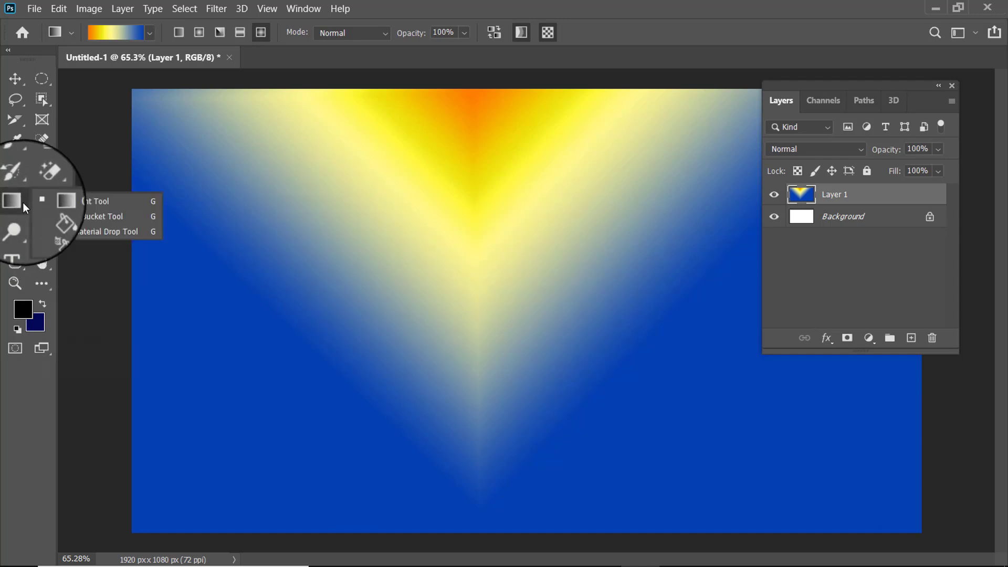
left_click(85, 215)
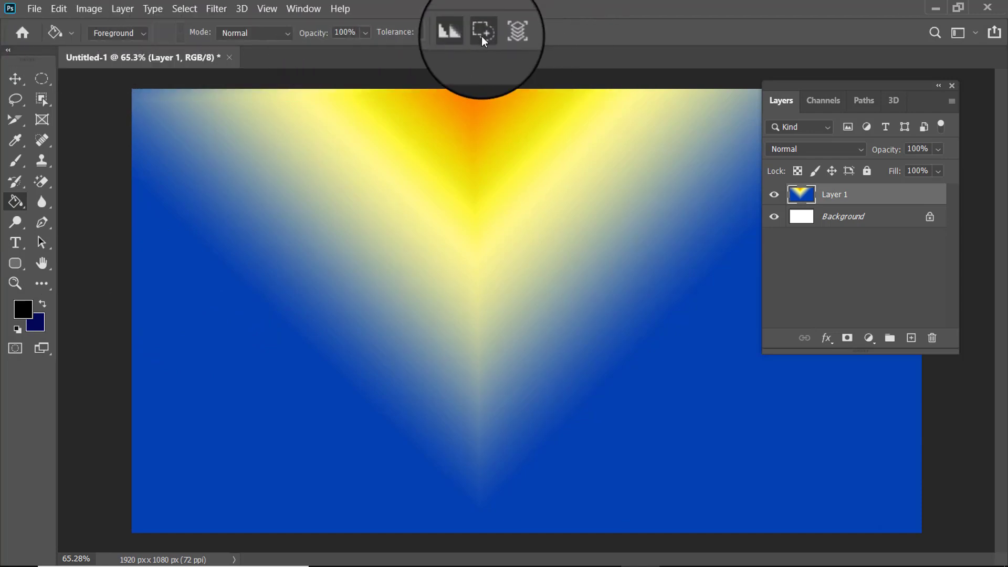
left_click(286, 33)
left_click(286, 33)
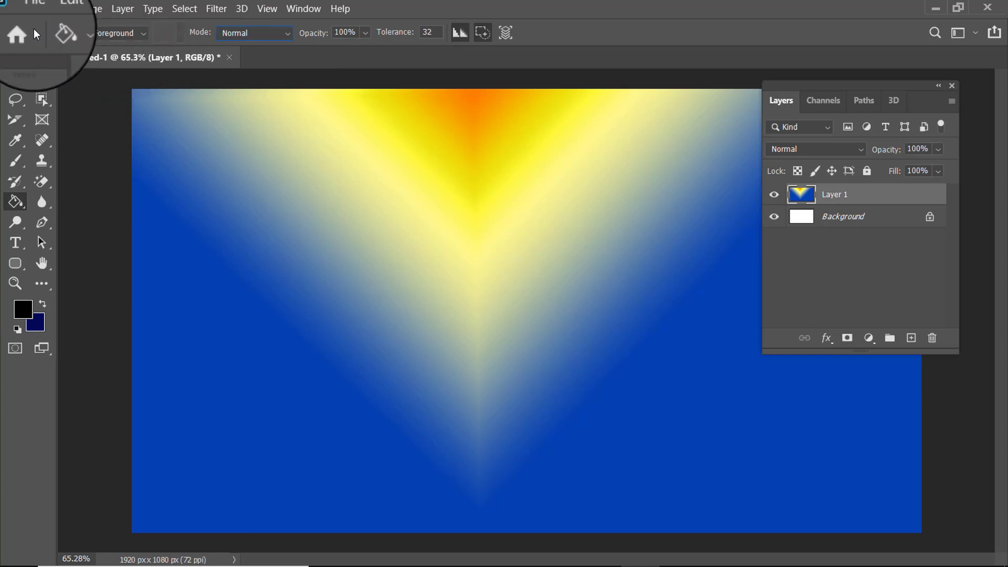
left_click(144, 35)
left_click(144, 34)
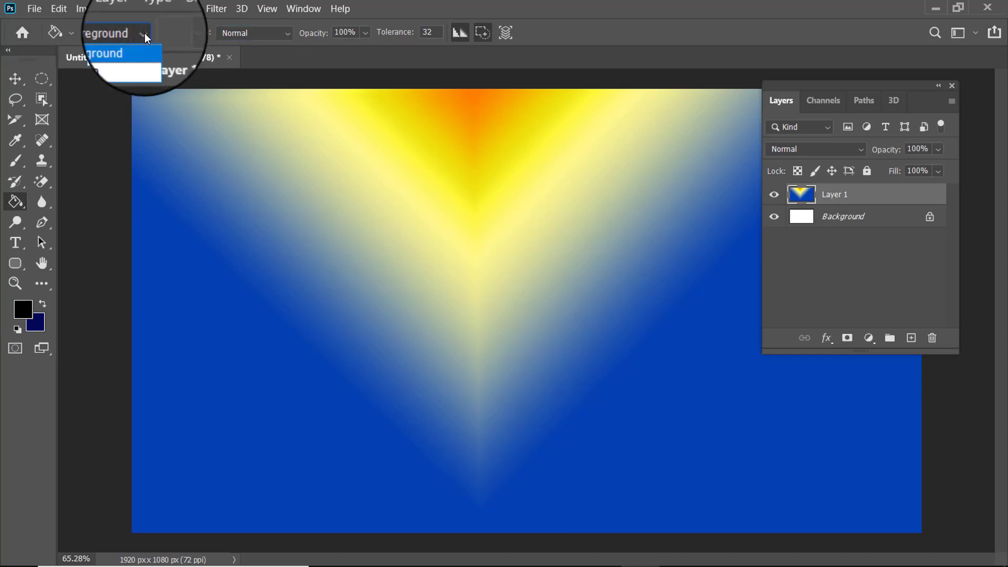
left_click(143, 33)
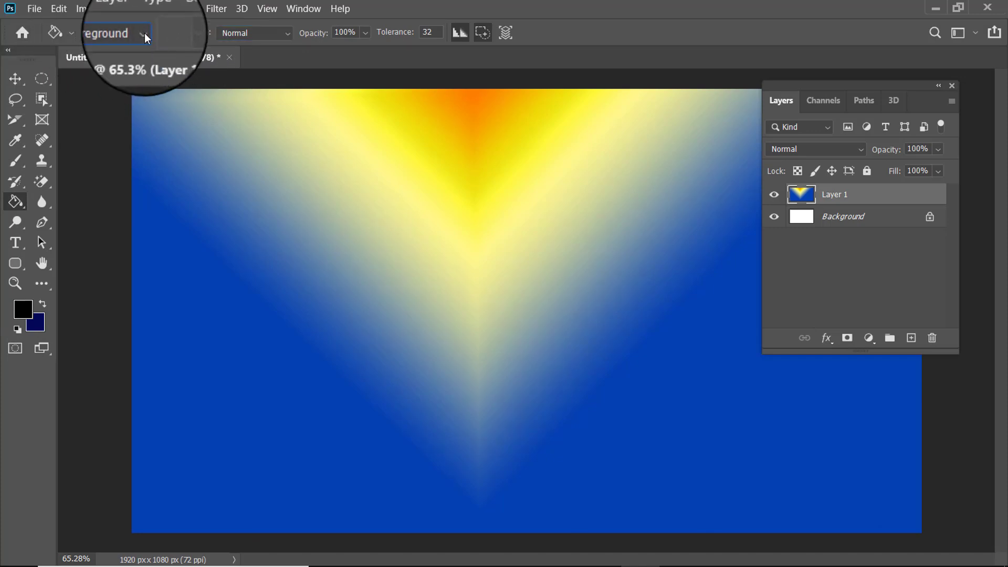
left_click(144, 34)
left_click(144, 33)
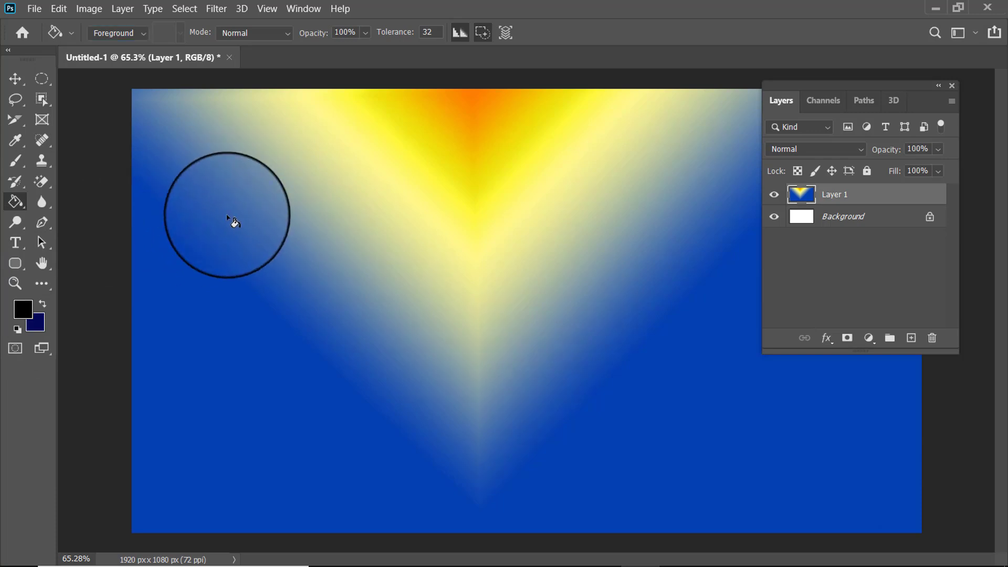
Fill the outer blue area and several blue, cream and yellow bands of the diamond gradient with black using the Paint Bucket
left_click(234, 223)
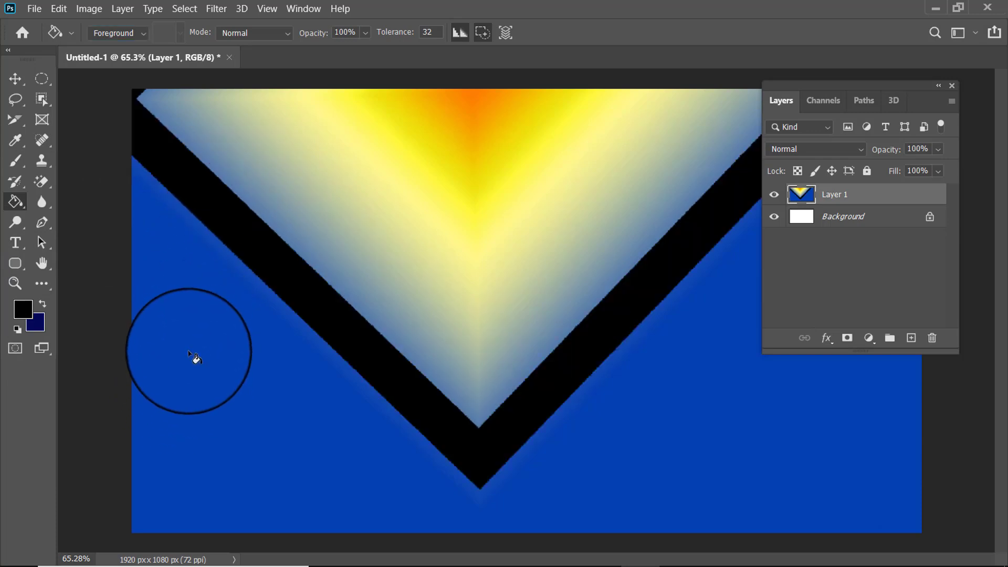
left_click(191, 345)
left_click(367, 210)
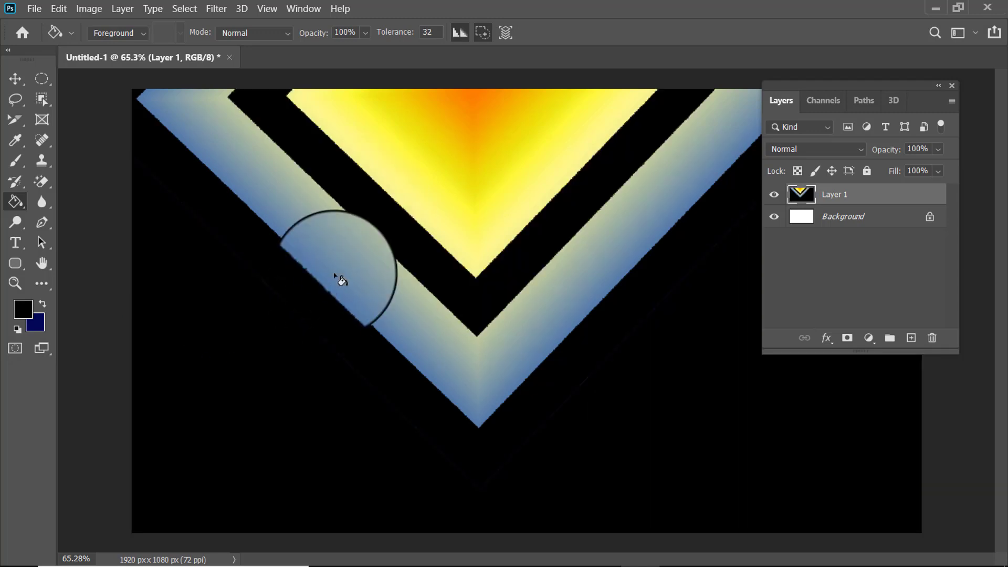
left_click(439, 162)
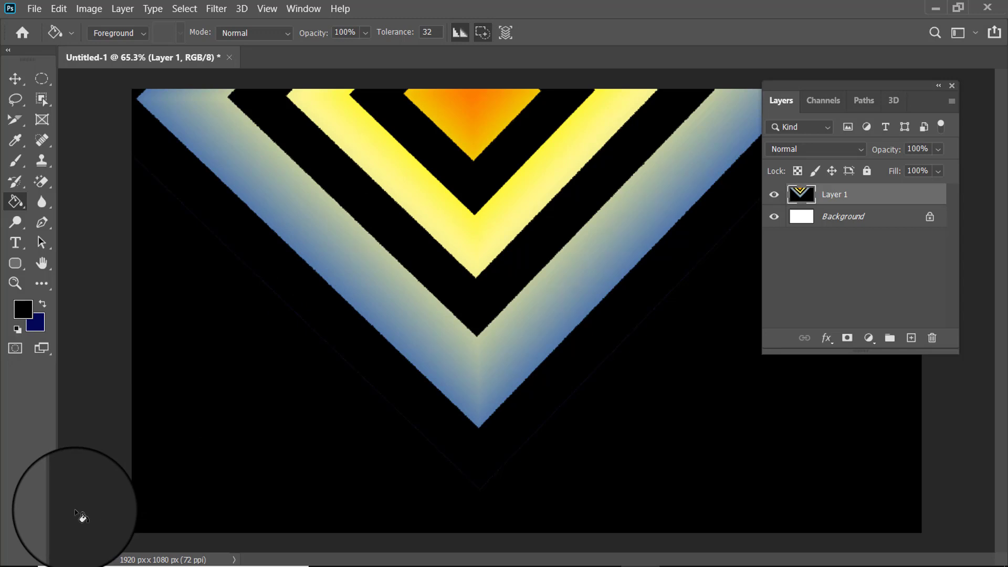
left_click(315, 225)
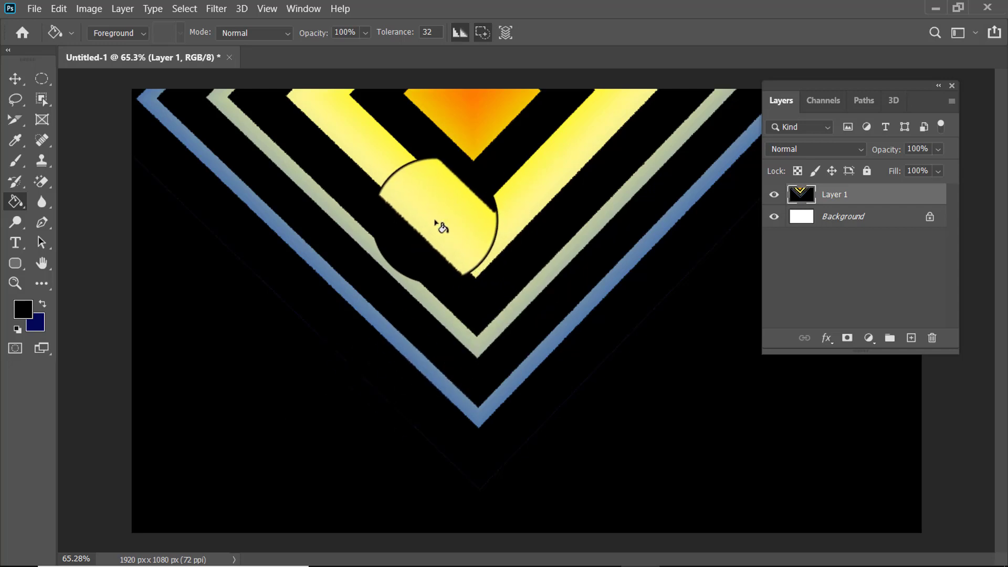
Swap the foreground and background colours, and fill the pale yellow band and the outer black area with dark blue
left_click(43, 300)
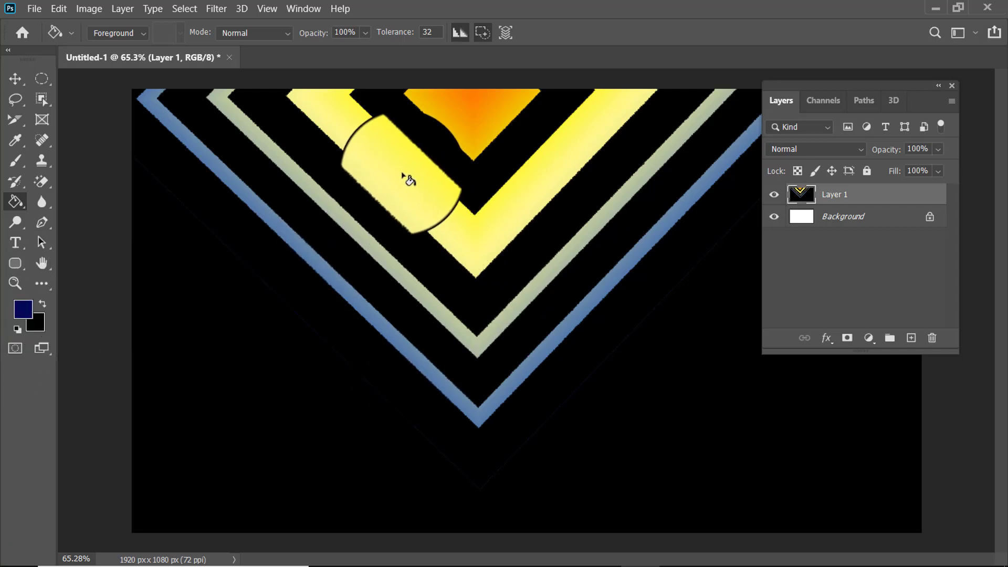
left_click(411, 178)
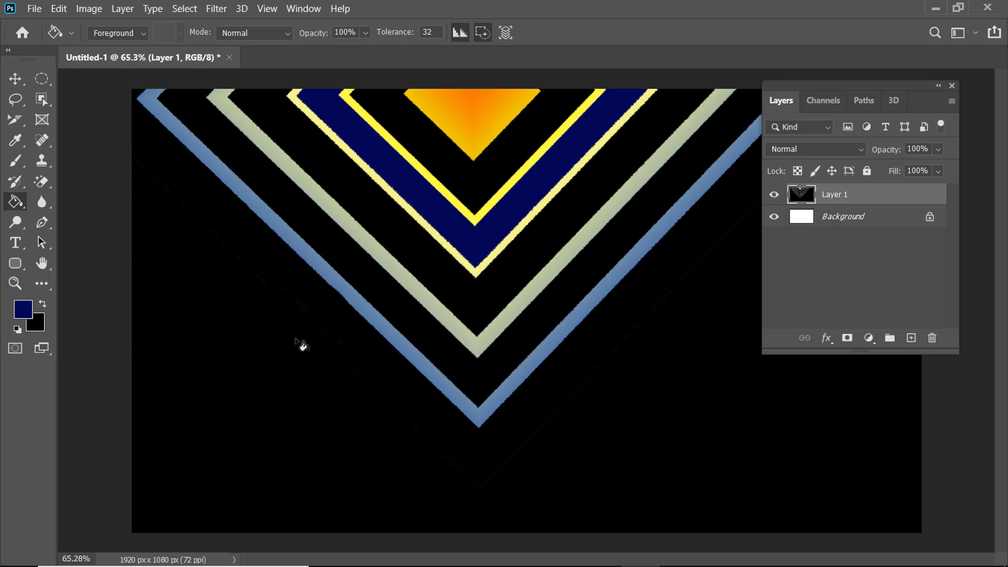
left_click(279, 452)
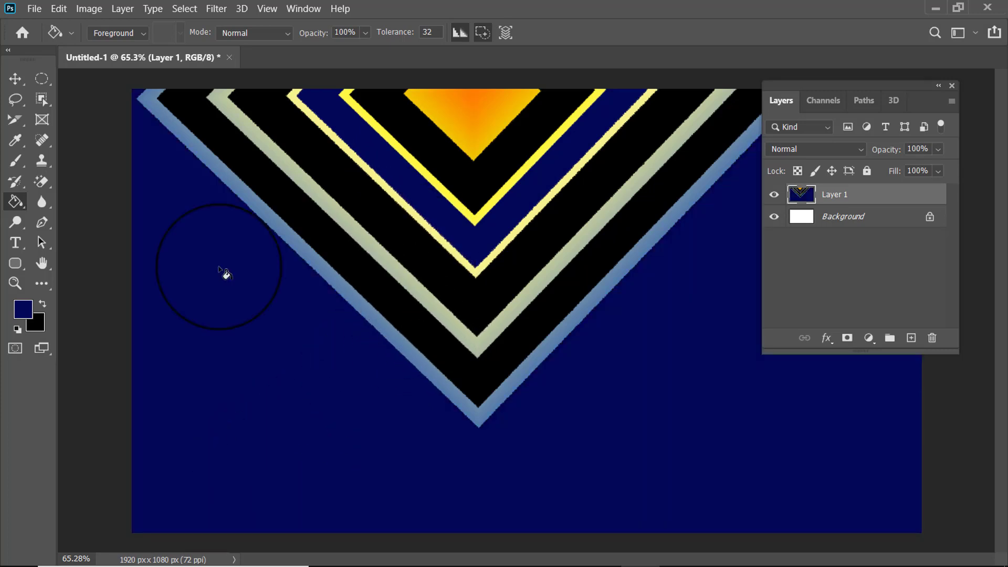
Set the background colour to a strong magenta in the Color Picker
left_click(38, 320)
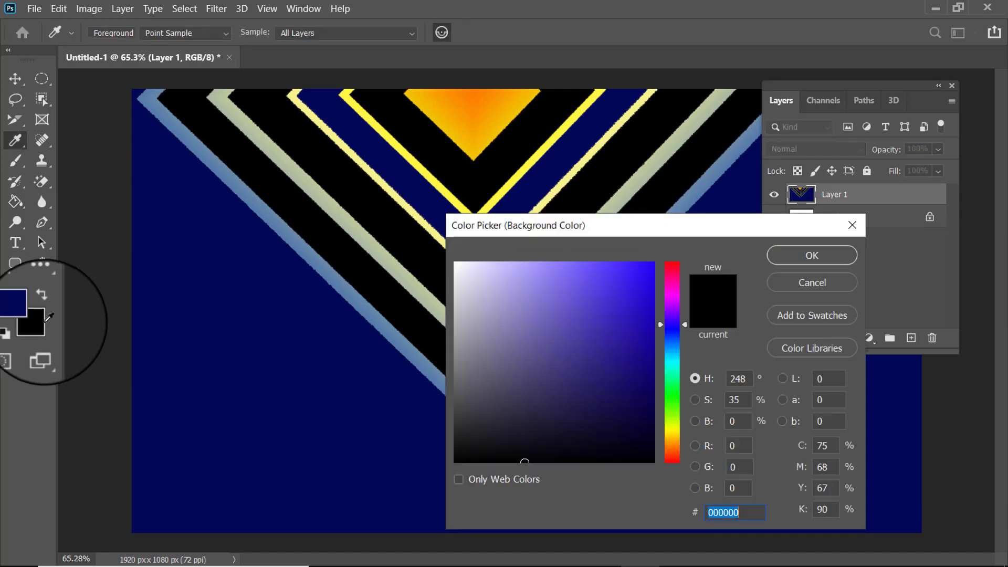
left_click(672, 290)
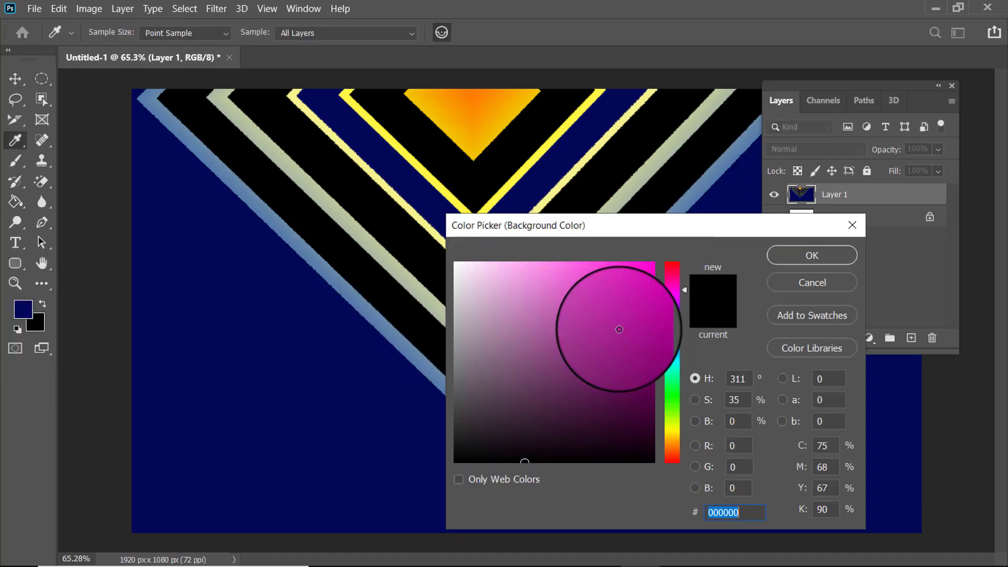
left_click(653, 319)
left_click(800, 252)
key("g")
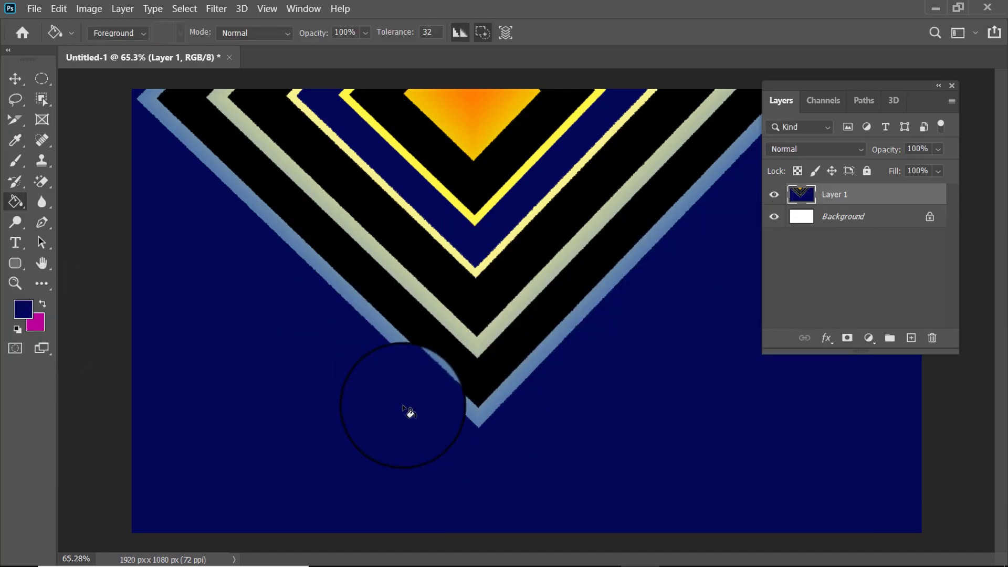
Swap the foreground and background colours, and fill the two outer black bands and the outer dark blue area with magenta
left_click(42, 303)
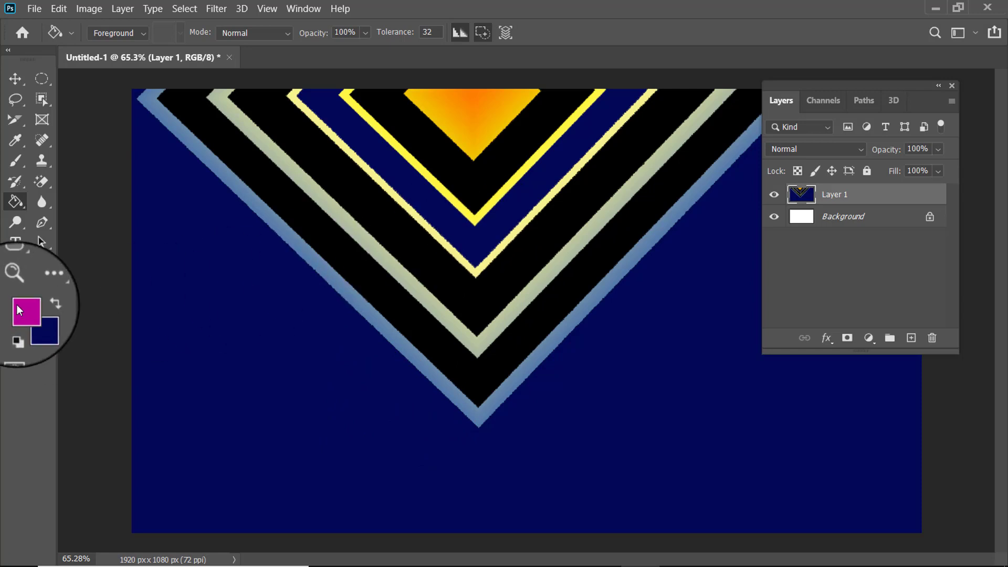
left_click(391, 227)
left_click(396, 344)
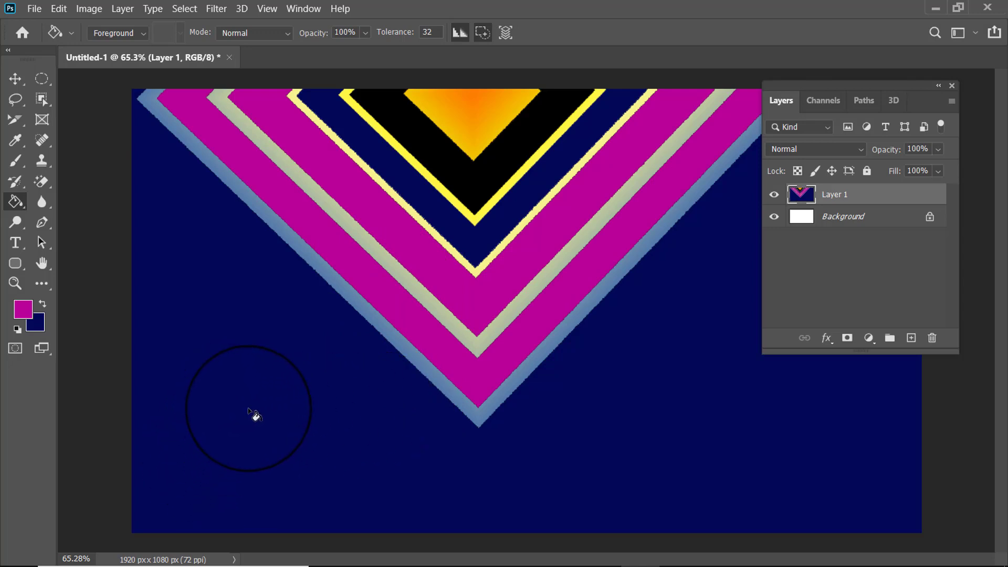
left_click(255, 415)
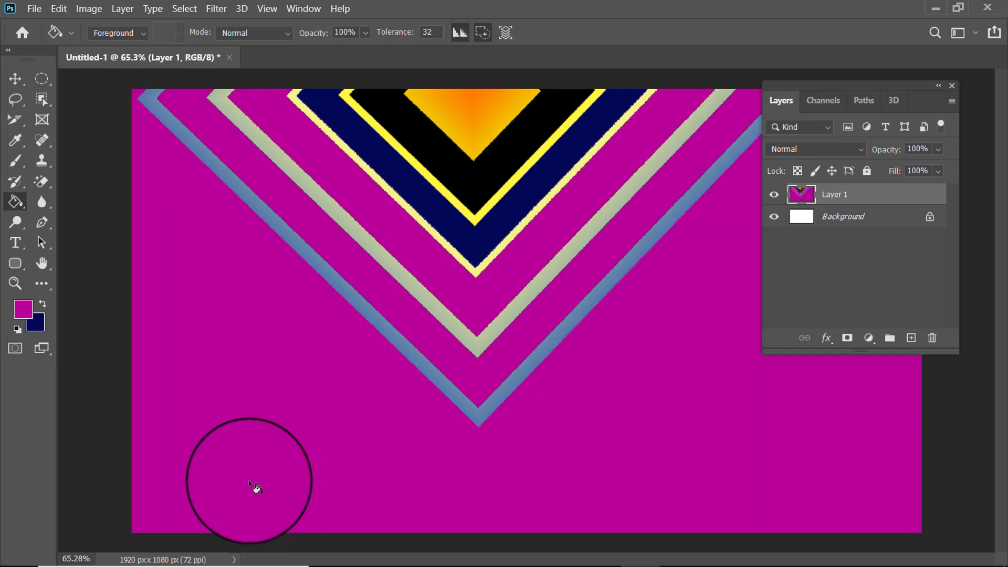
Hide Layer 1, add a new layer above it and fill the whole layer with magenta using the Paint Bucket
left_click(773, 195)
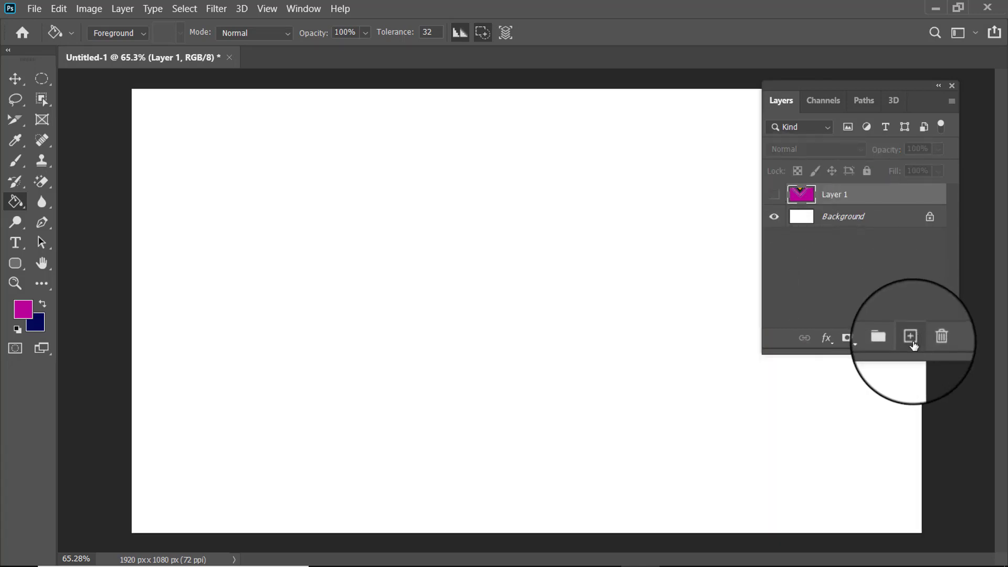
left_click(911, 338)
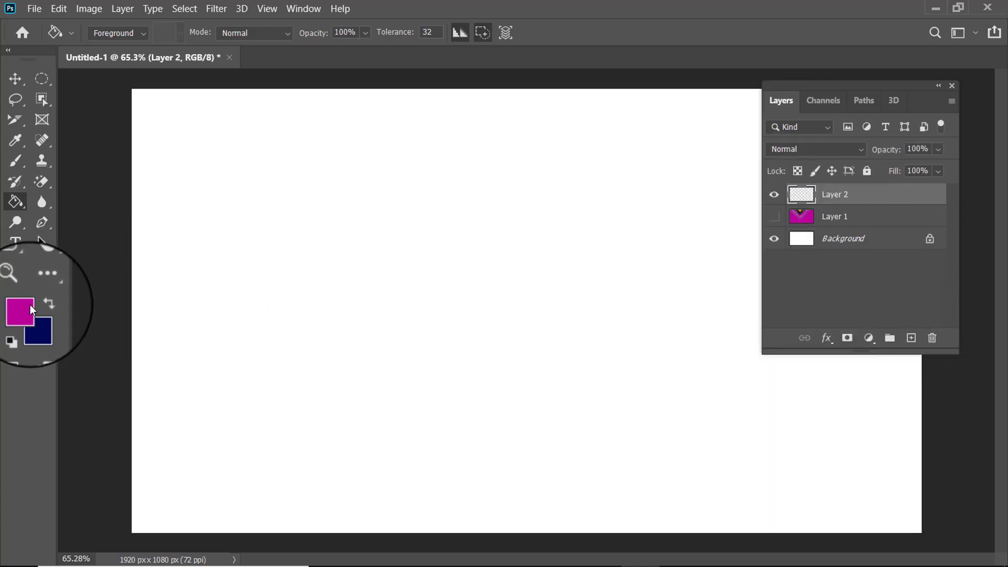
left_click(291, 225)
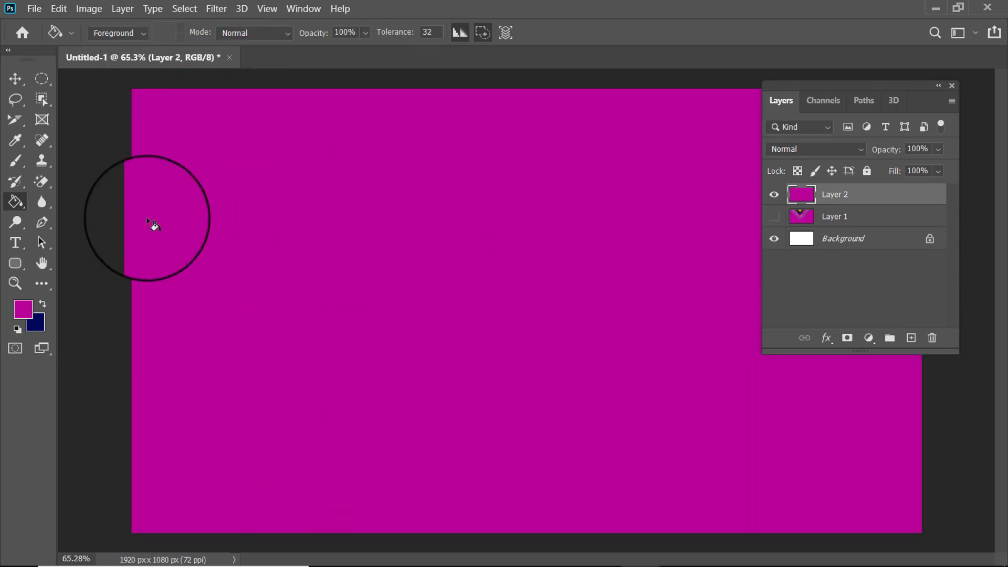
Add a new empty layer directly above Layer 1, leaving Layer 1 and Layer 2 hidden
left_click(774, 194)
left_click(775, 216)
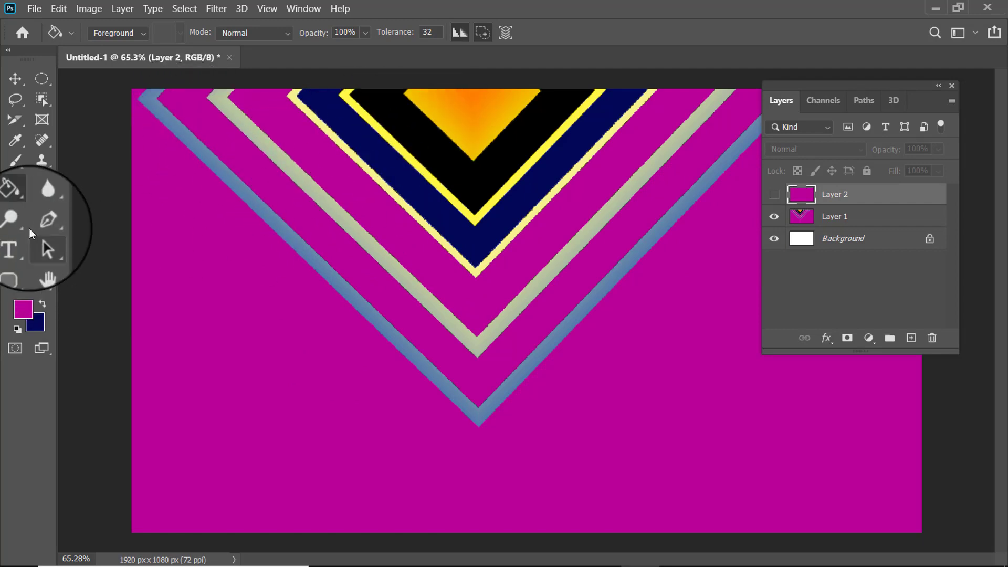
left_click(832, 217)
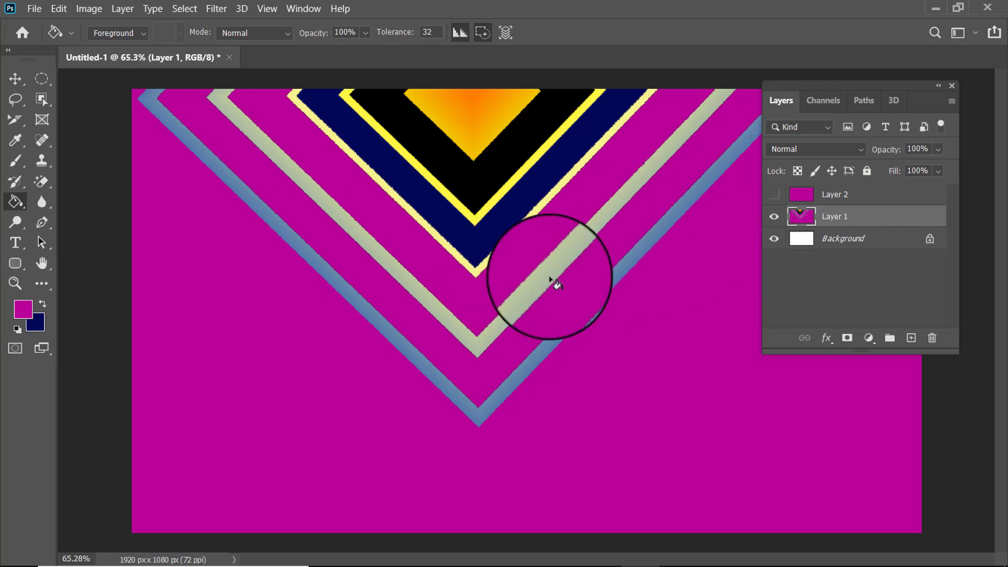
left_click(911, 338)
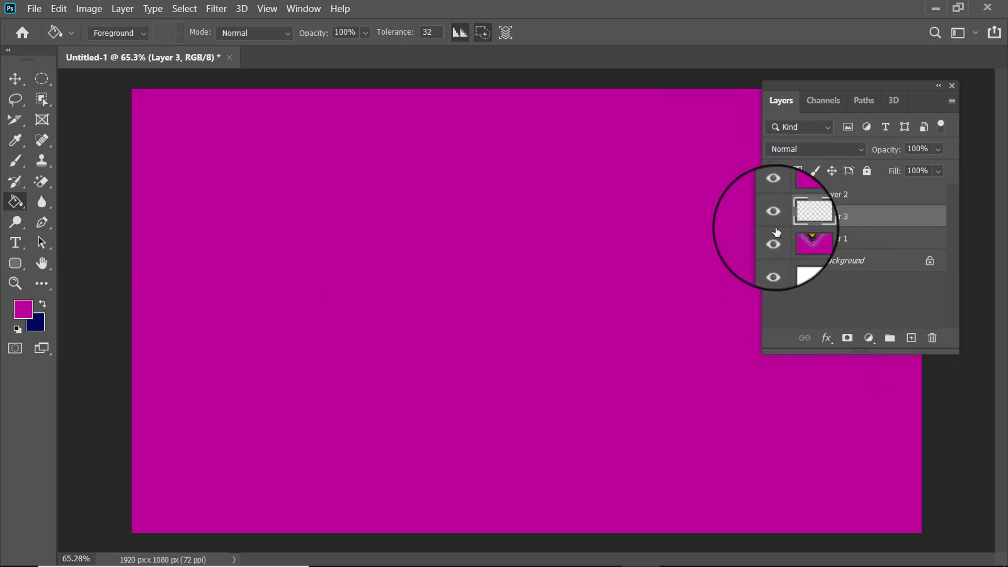
left_click(772, 199)
left_click(776, 240)
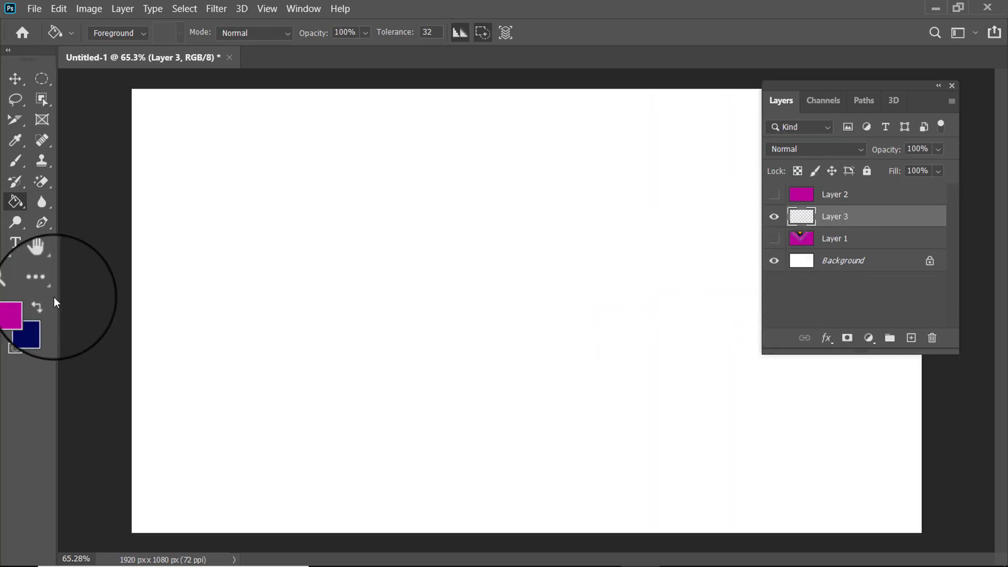
Set the Paint Bucket's fill source to Pattern, choose the green pattern from the Grass group and fill Layer 3 with it
left_click(143, 33)
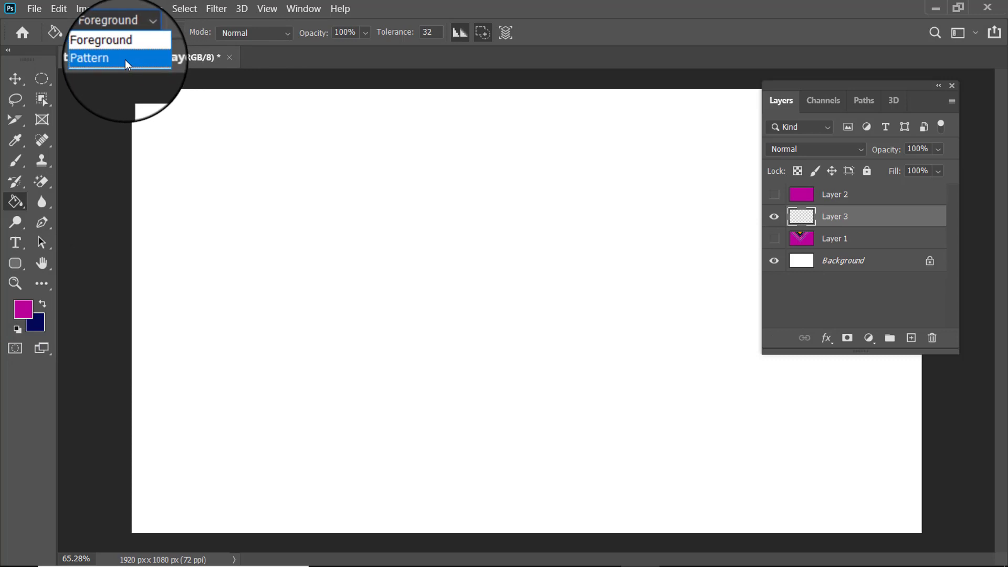
left_click(126, 56)
left_click(180, 34)
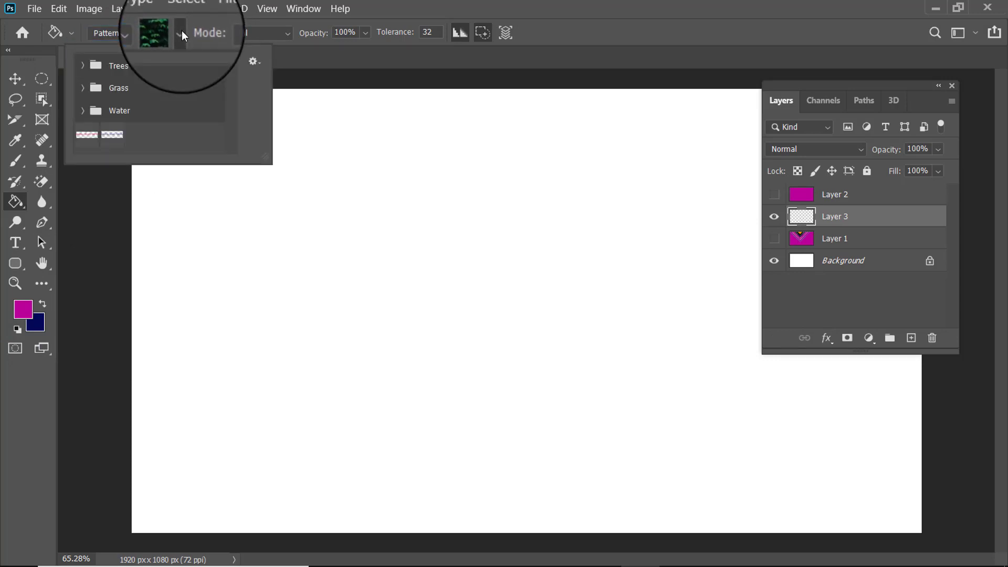
scroll(121, 105, "down", 1)
left_click(82, 112)
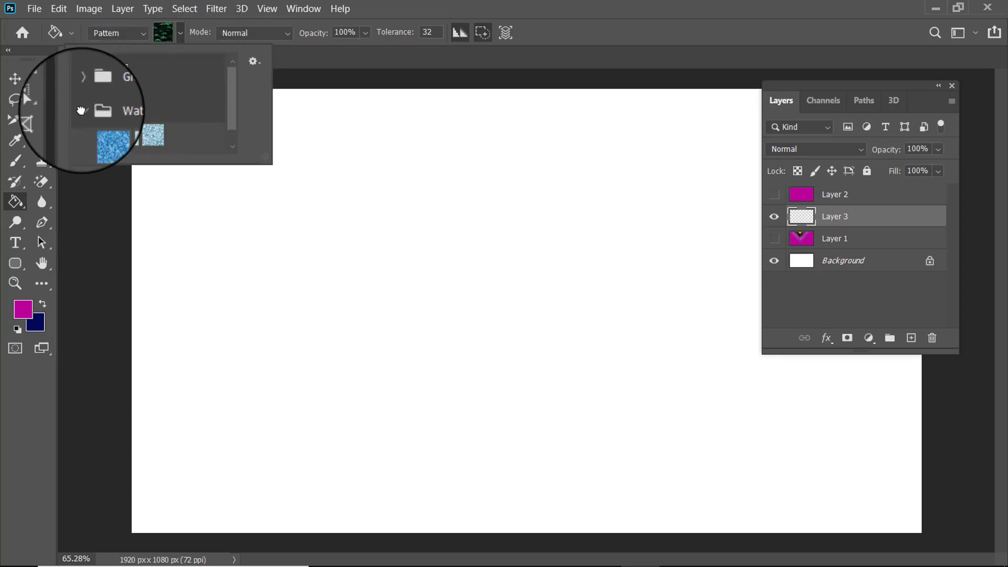
scroll(99, 119, "down", 2)
scroll(99, 115, "up", 3)
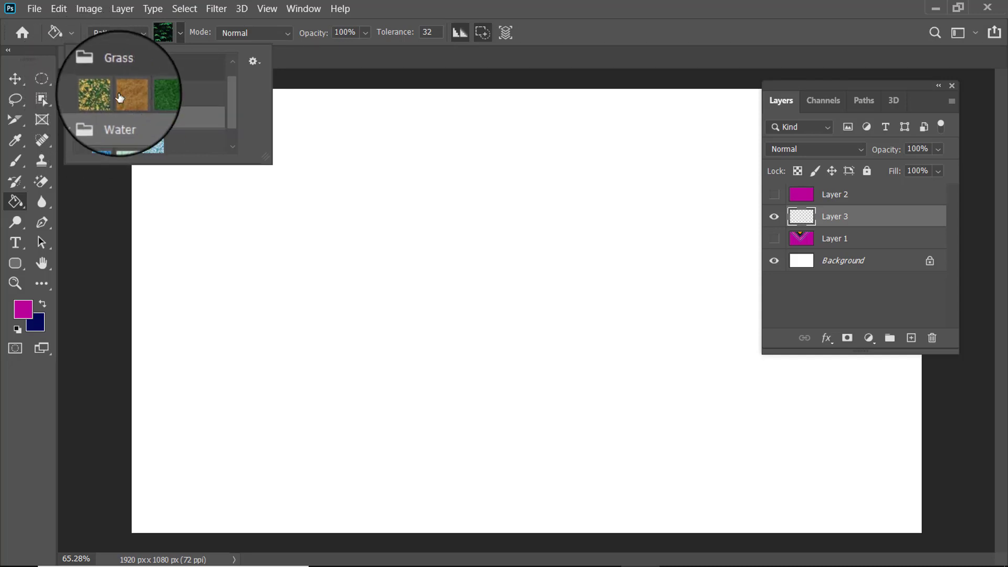
left_click(152, 95)
left_click(374, 203)
left_click(370, 208)
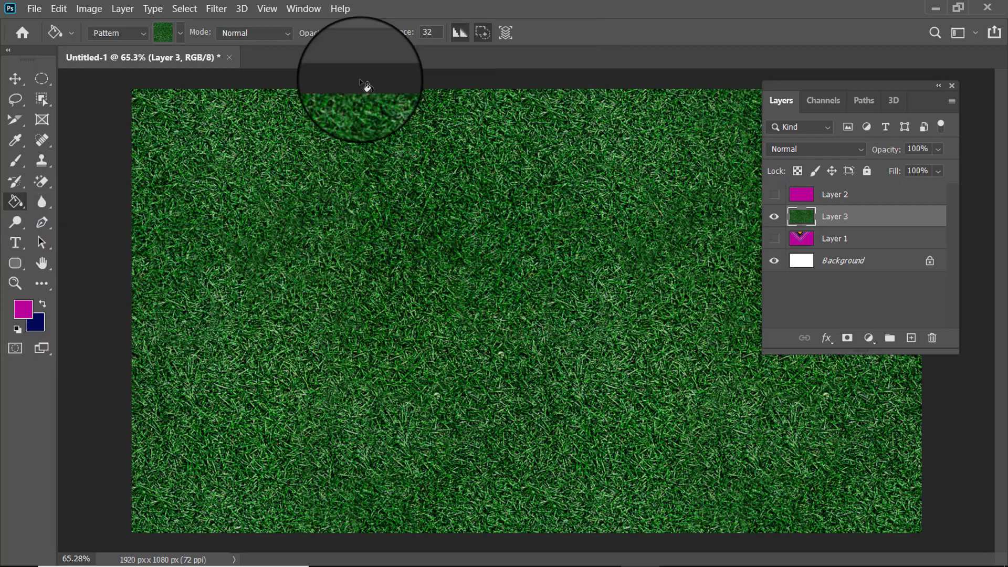
Keep the Pattern fill source, choose the yellow-leaves pattern from the Grass group and apply it to Layer 3's green grass
left_click(140, 31)
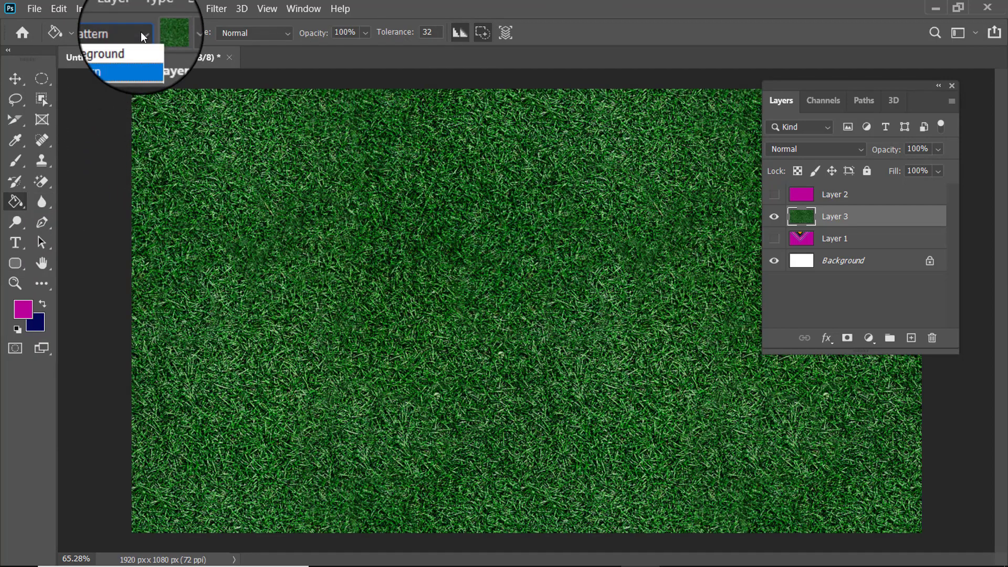
left_click(126, 58)
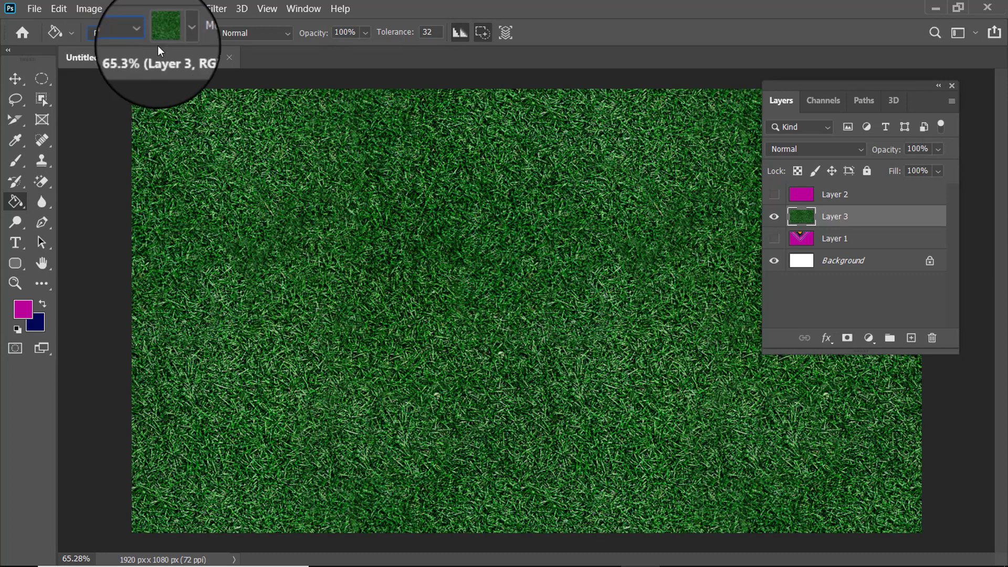
left_click(180, 32)
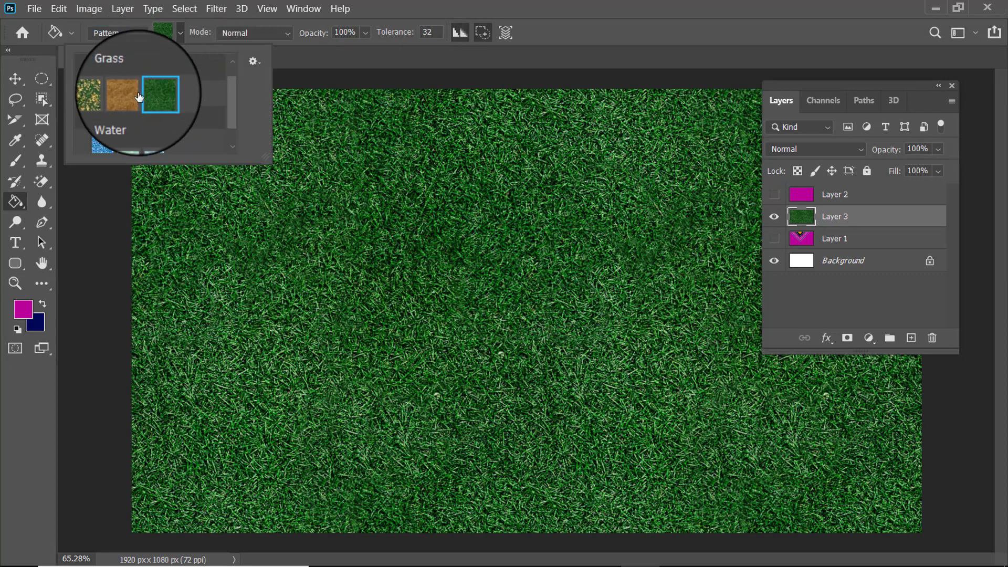
left_click(102, 95)
left_click(390, 193)
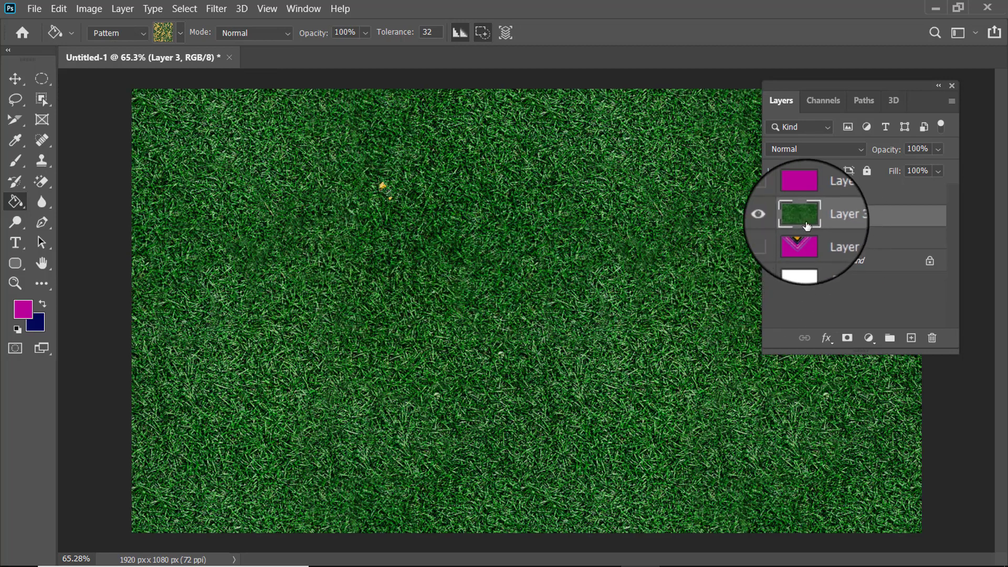
Add a new layer at the top of the stack, hide Layer 3 and fill the new layer with the yellow-leaves pattern
left_click(866, 195)
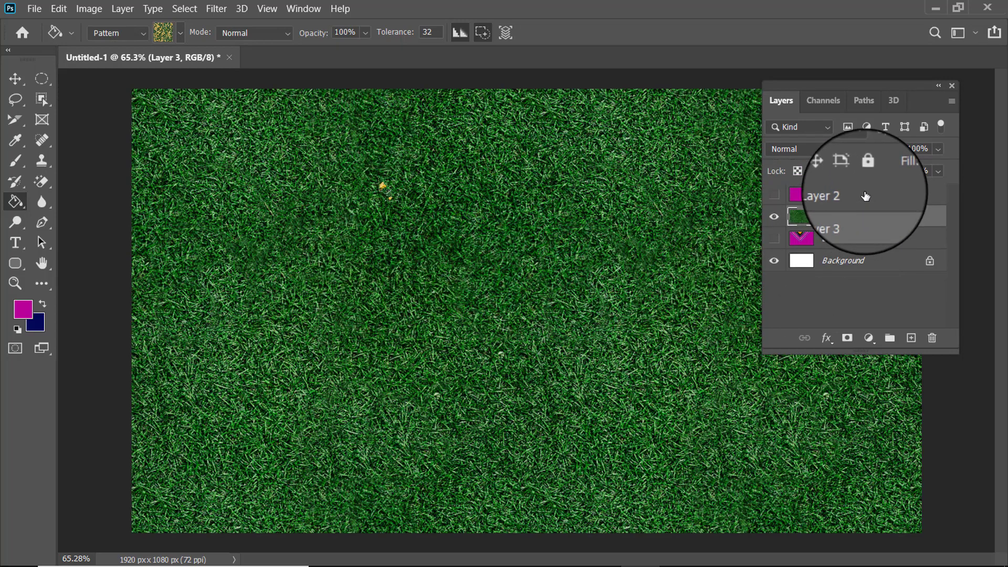
left_click(911, 339)
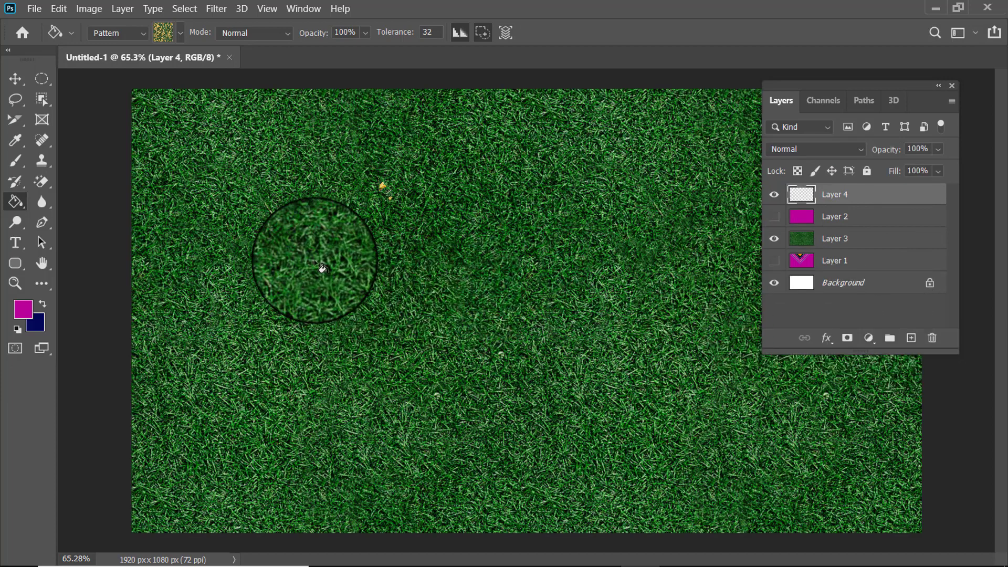
left_click(775, 240)
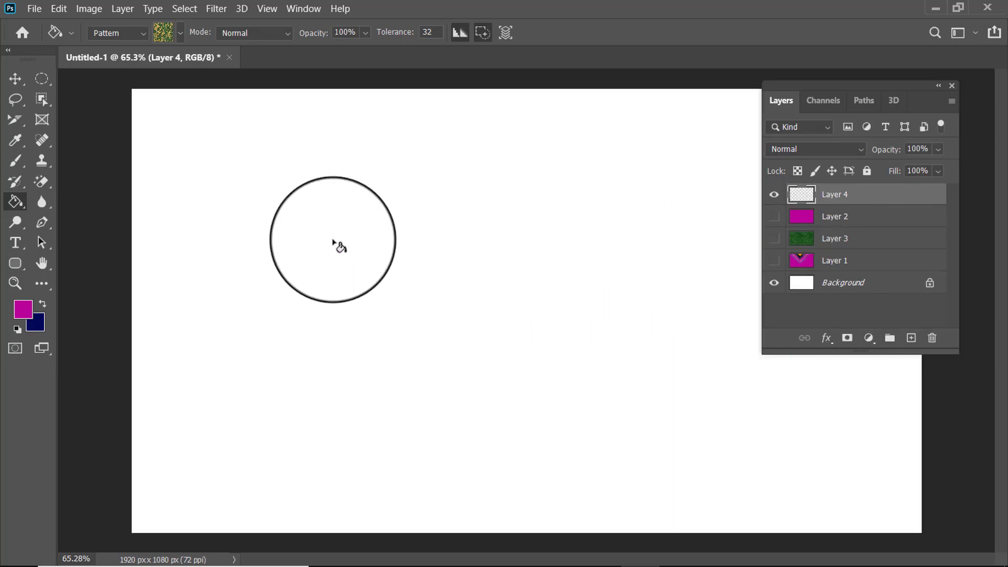
left_click(304, 219)
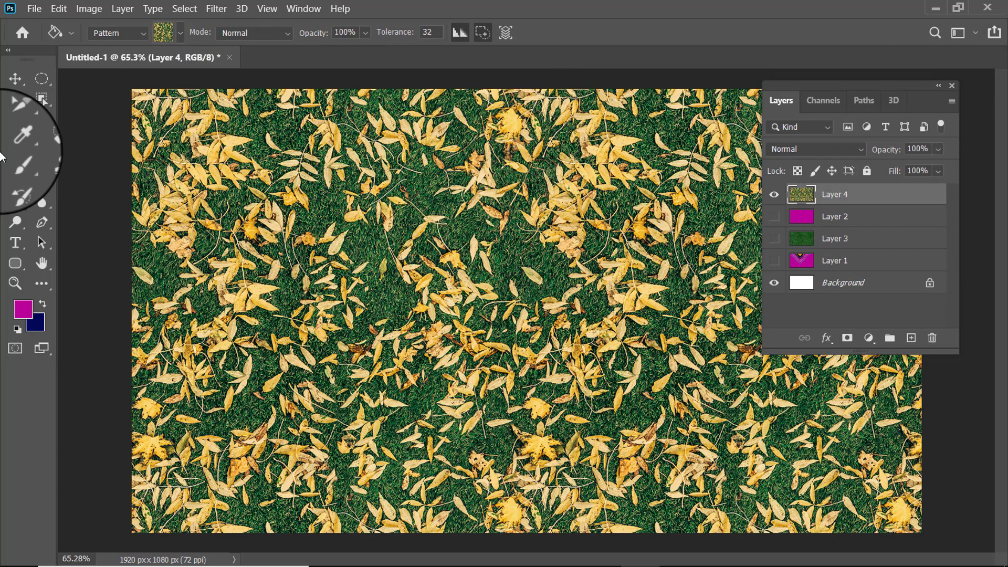
Check which tools are grouped with the Paint Bucket, and switch to the Move tool
left_click(21, 206)
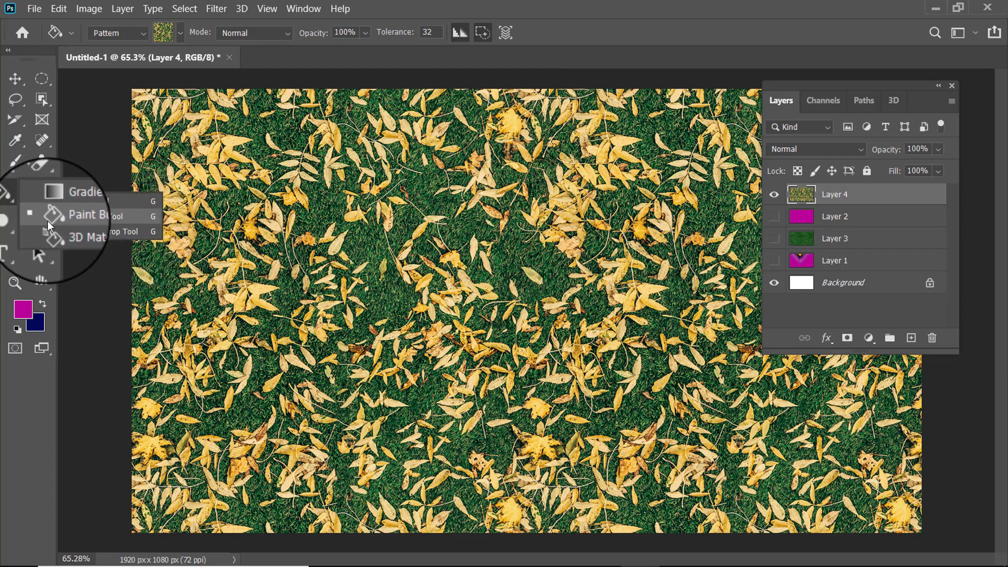
left_click(19, 198)
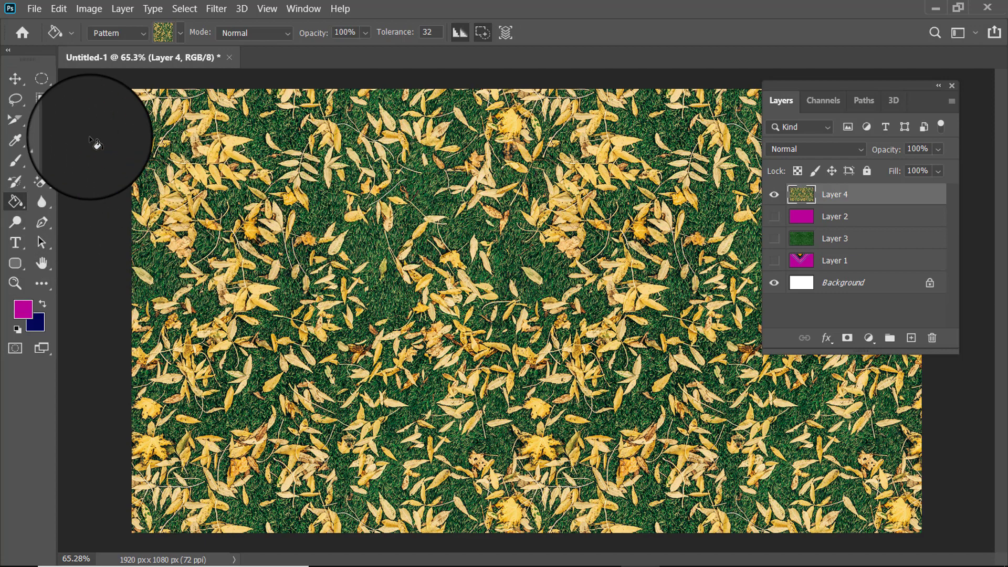
right_click(24, 197)
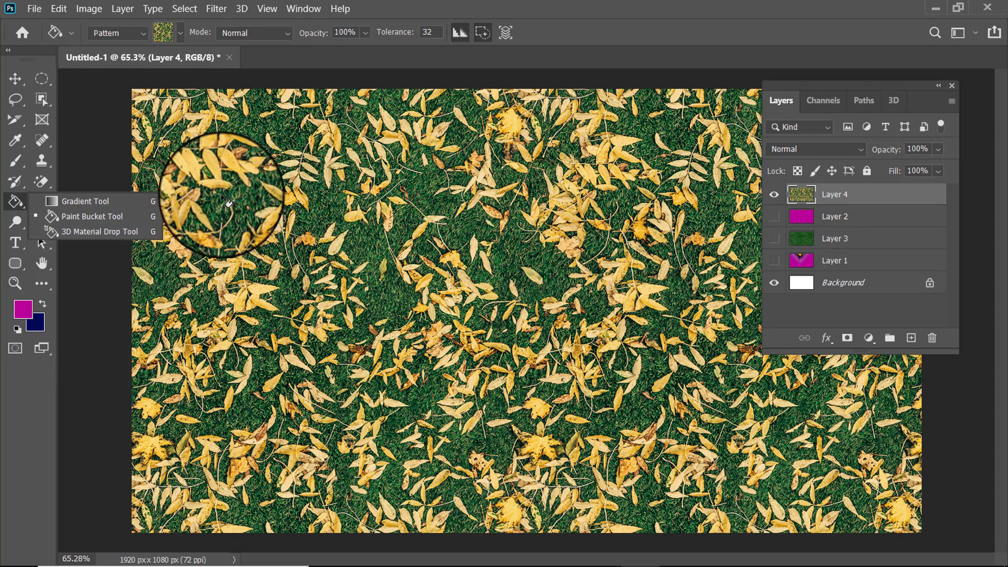
left_click(89, 173)
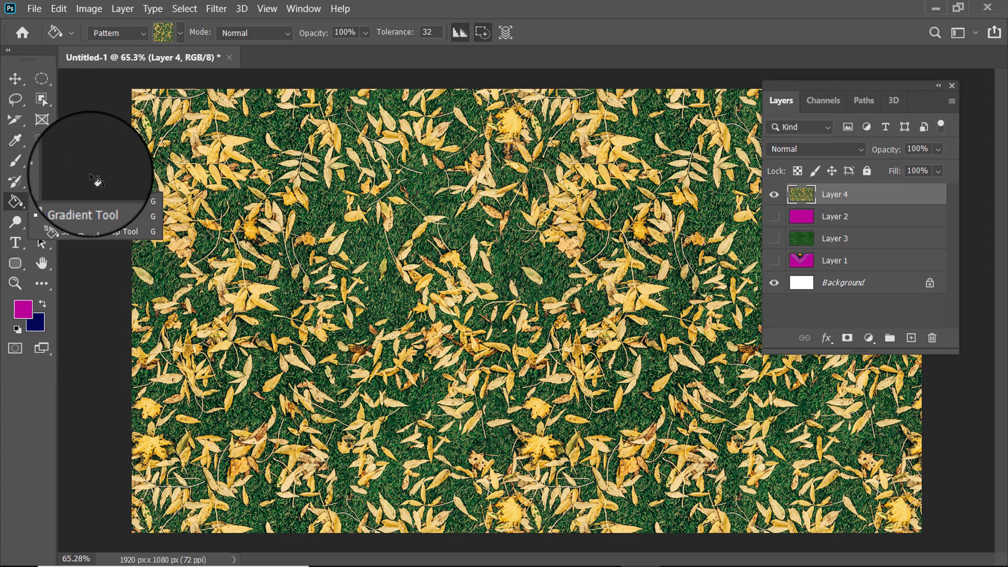
left_click(15, 78)
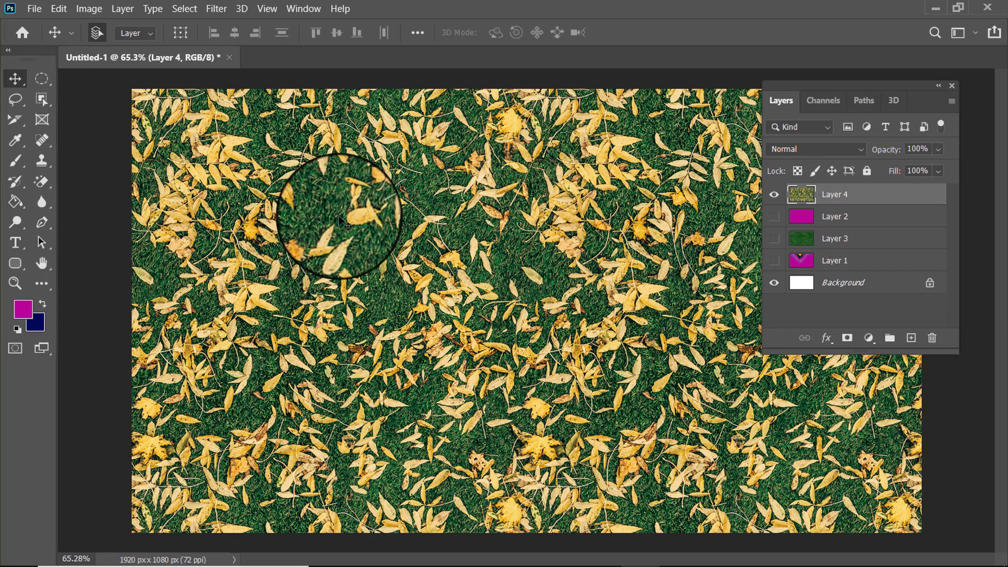